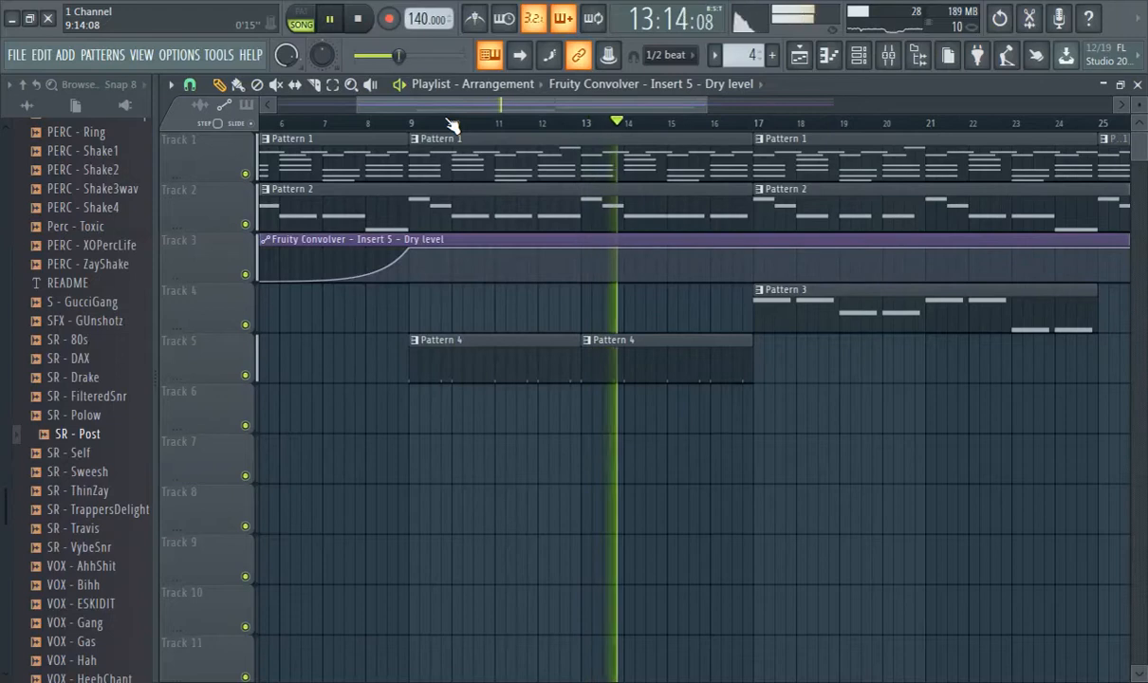
- Place two more Pattern 4 clips on Track 5 at bars 17 and 21 and stop playback
click(761, 363)
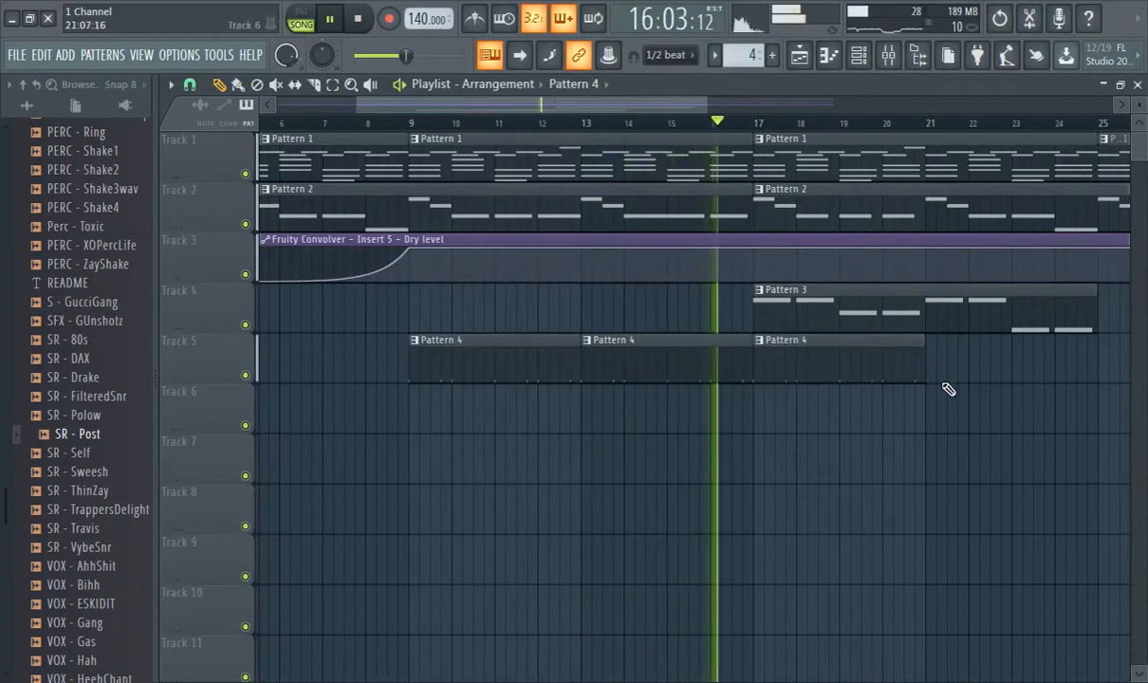
click(952, 356)
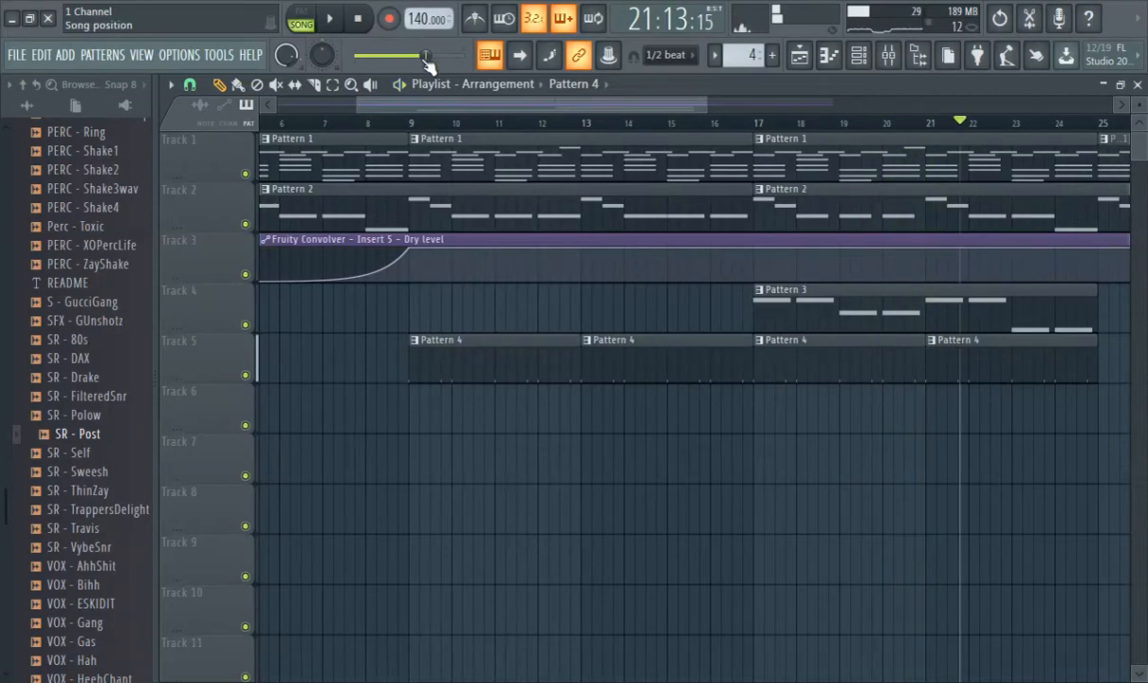
key(space)
- Mute Tracks 4 and 5 and place a new, empty Pattern 5 clip on Track 6 at bar 1
click(248, 371)
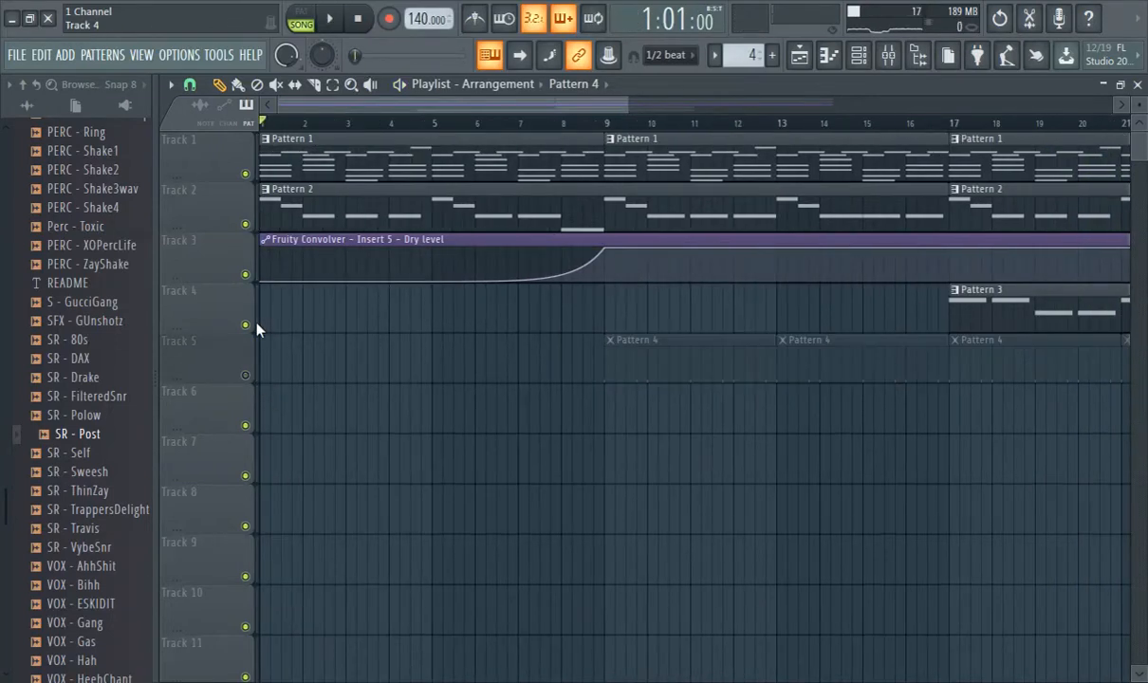
click(247, 325)
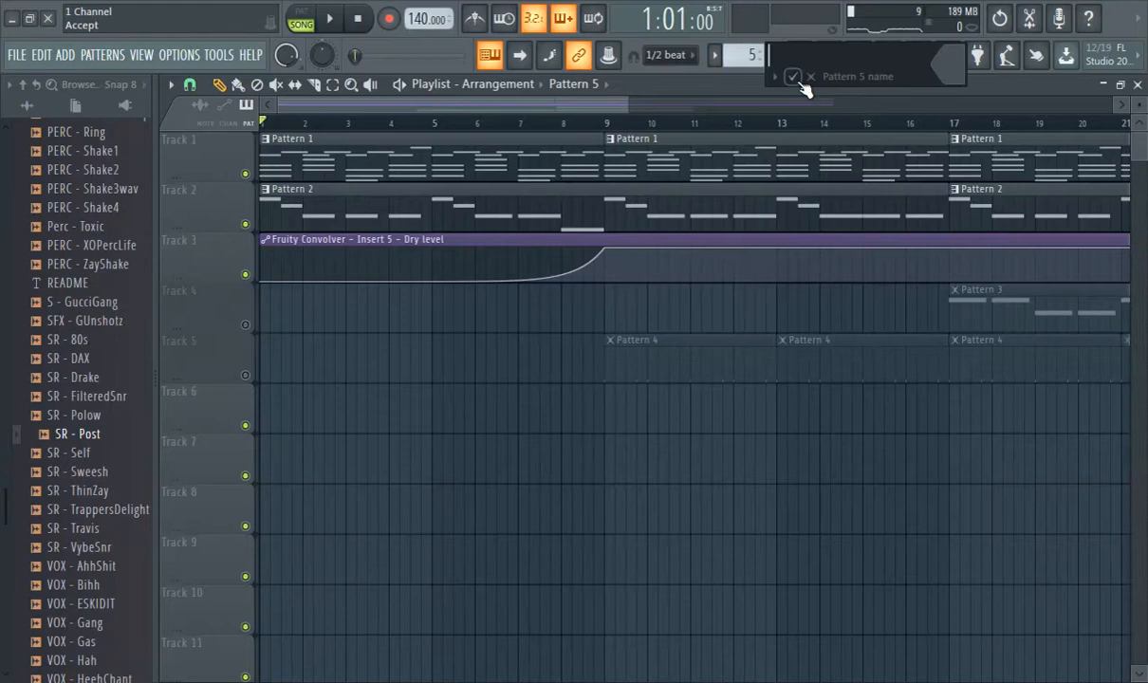
drag(316, 420, 240, 428)
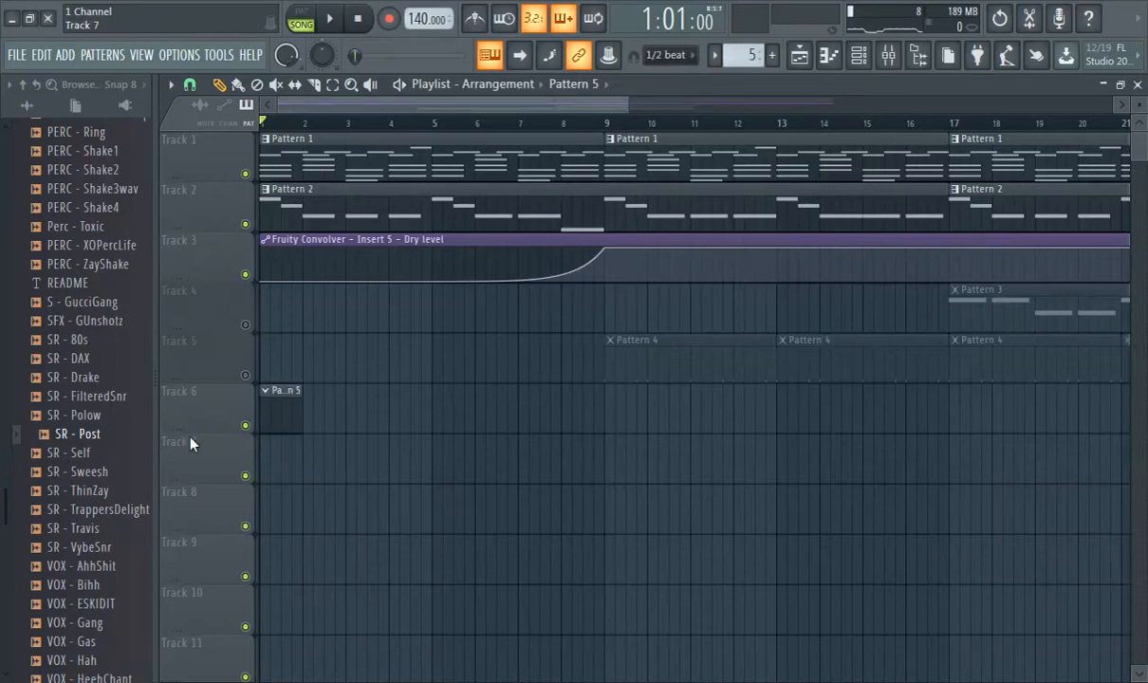
- Listen to the opening of the arrangement and restart playback from bar 1
key(space)
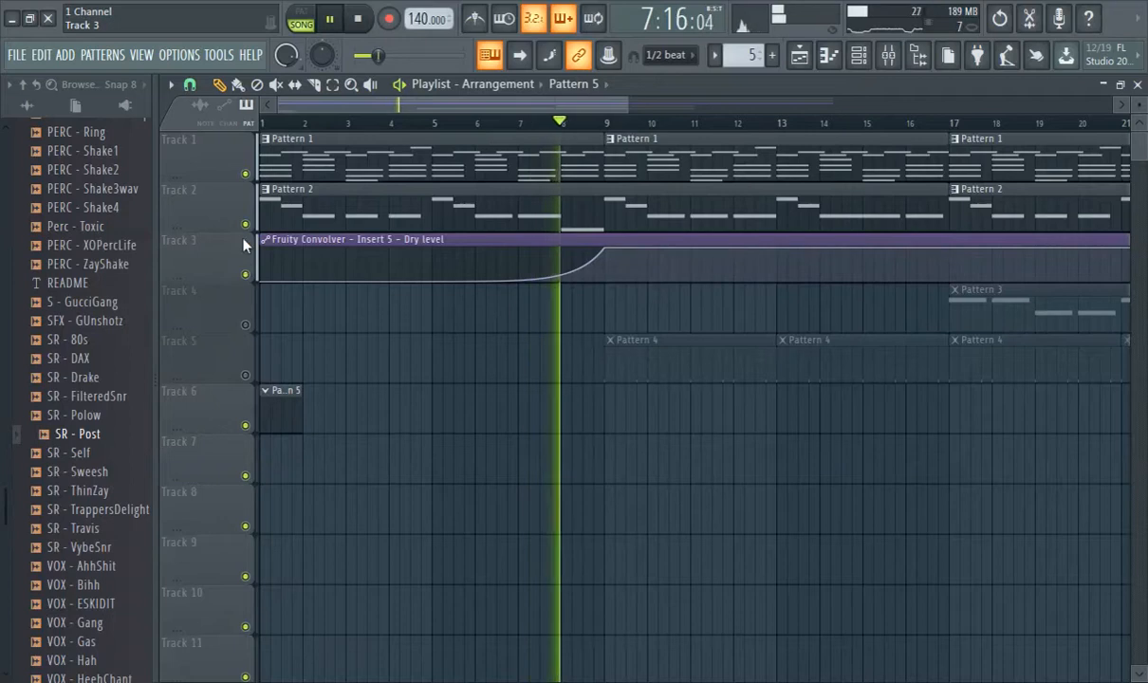
click(332, 20)
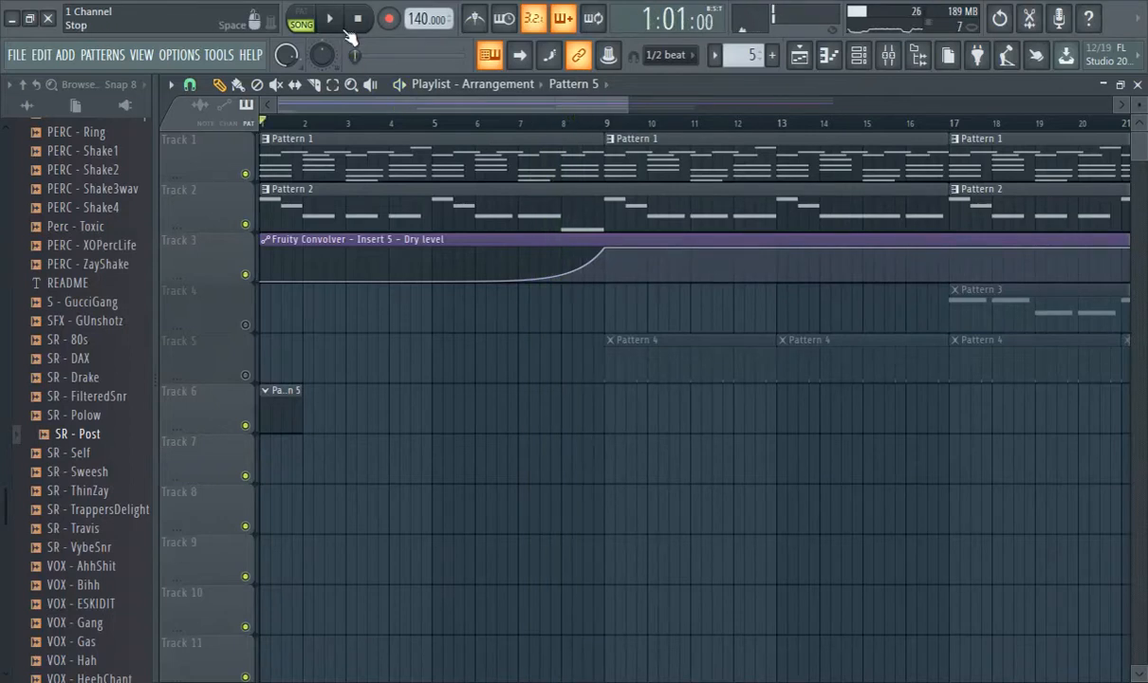
click(340, 20)
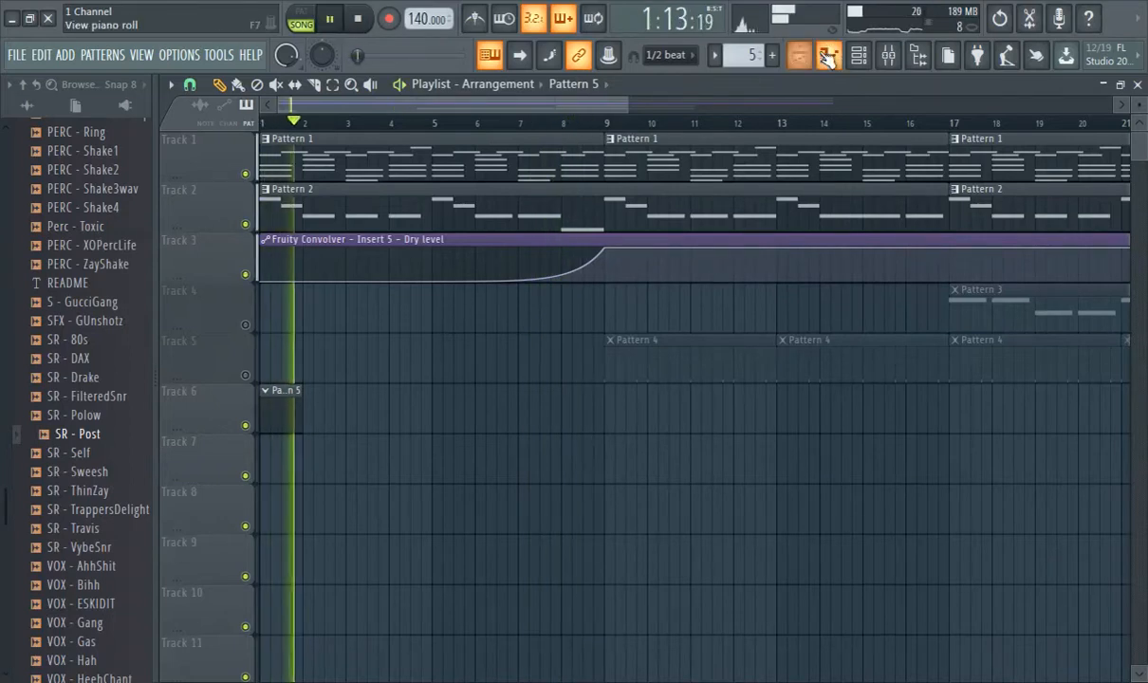
- Audition the kick samples during playback and replace the Hat channel's sample with K - Low
scroll(107, 370, up, 8)
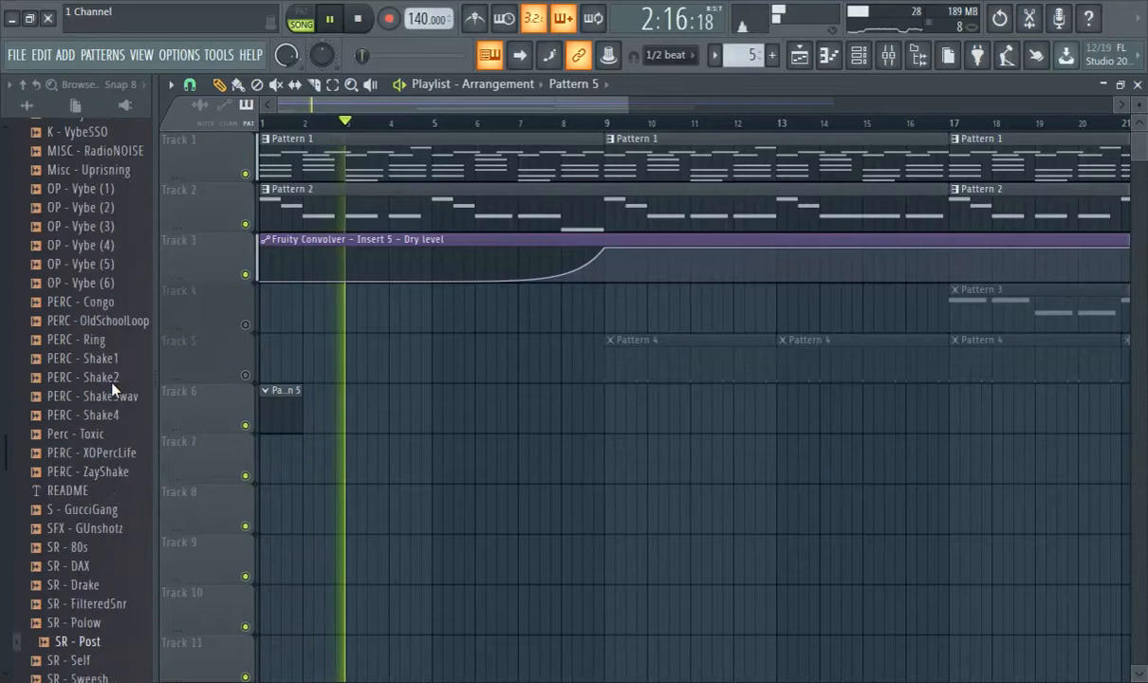
scroll(109, 387, up, 4)
scroll(87, 431, down, 4)
click(77, 322)
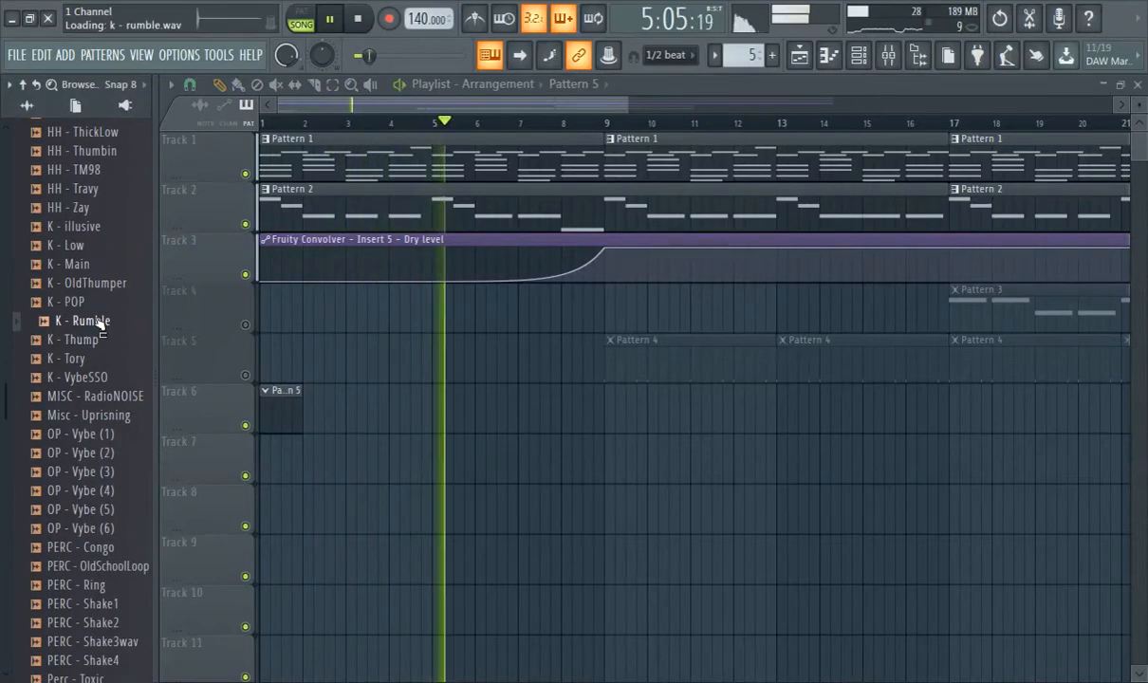
click(93, 265)
click(95, 245)
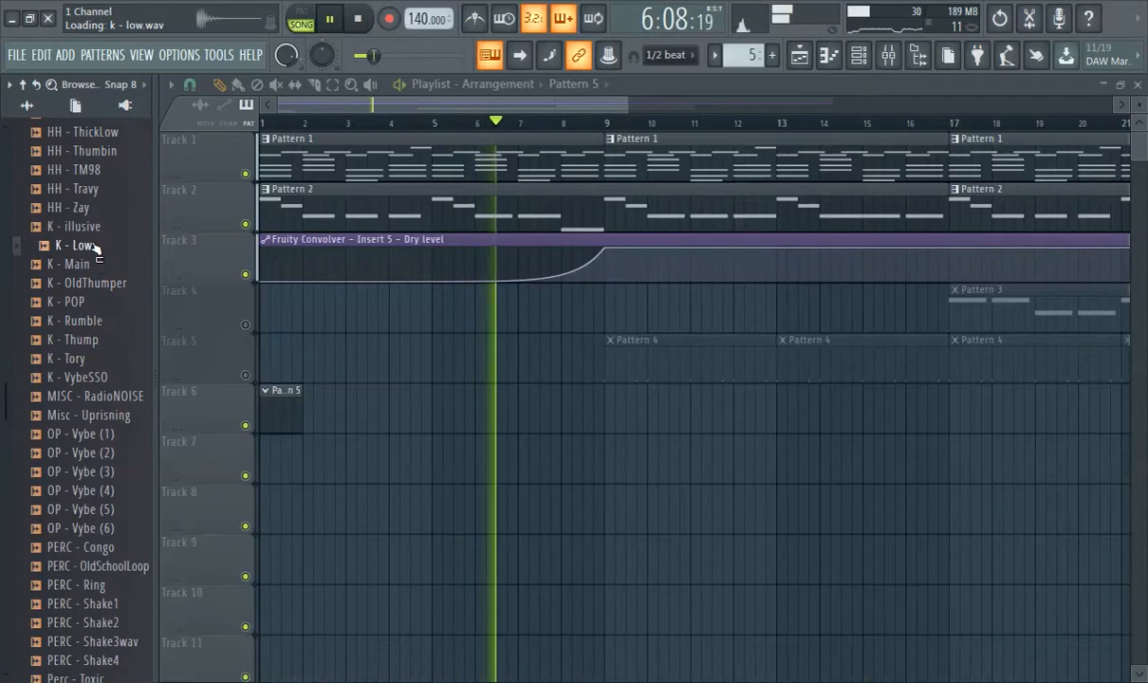
click(77, 225)
click(80, 246)
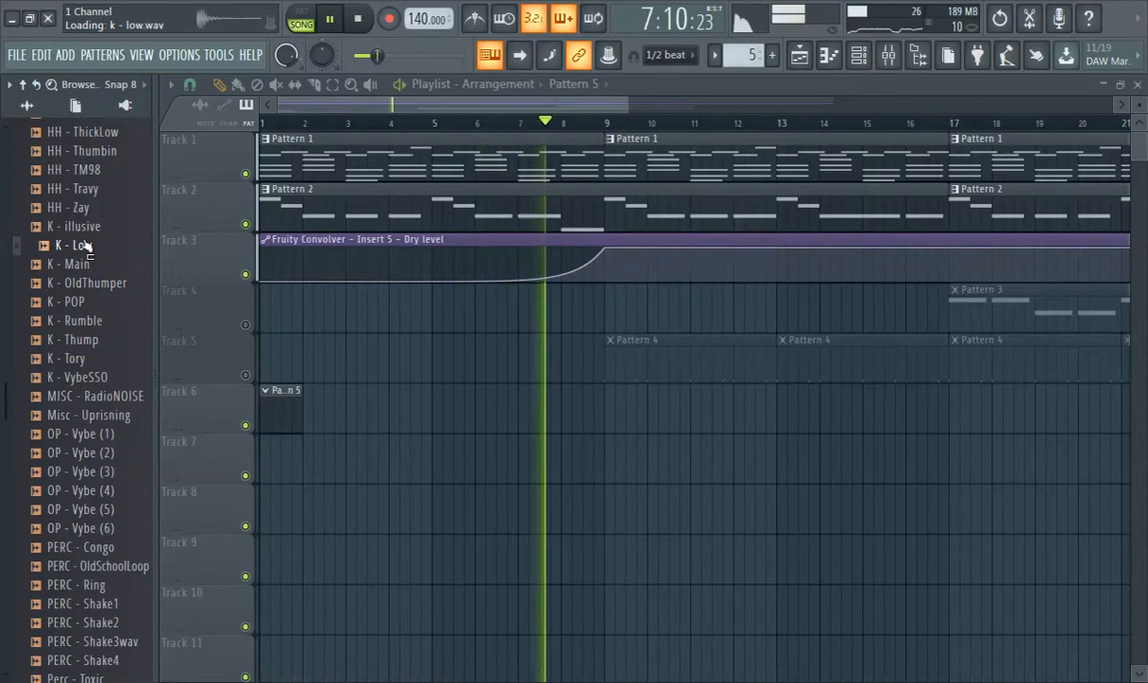
key(F6)
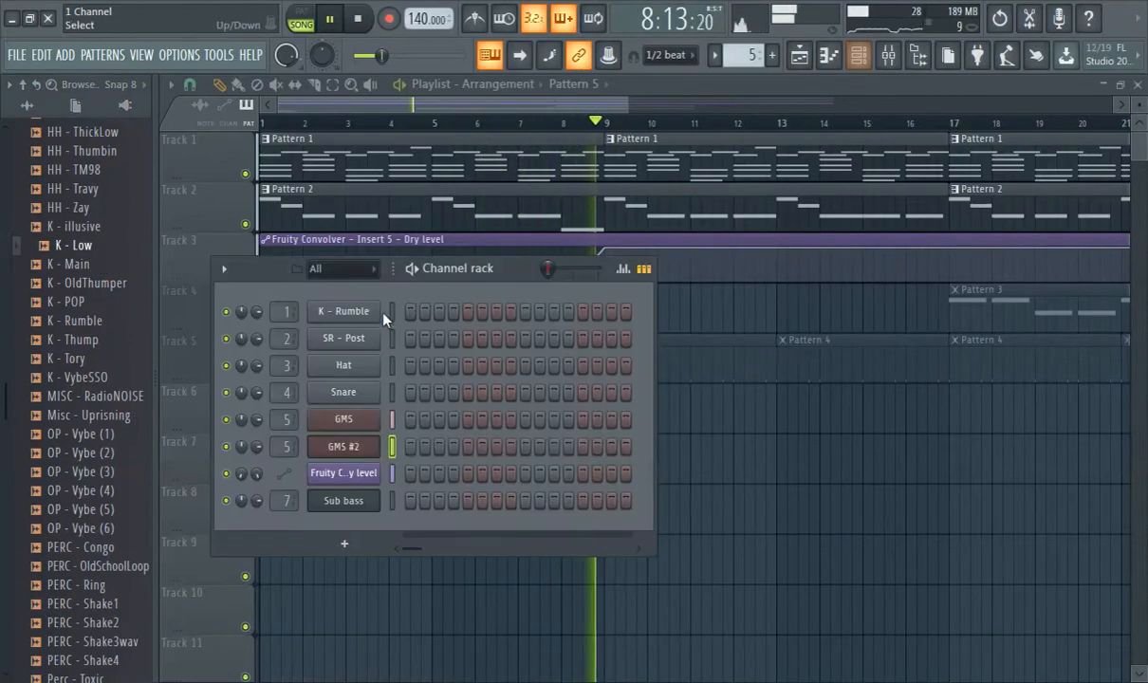
click(82, 248)
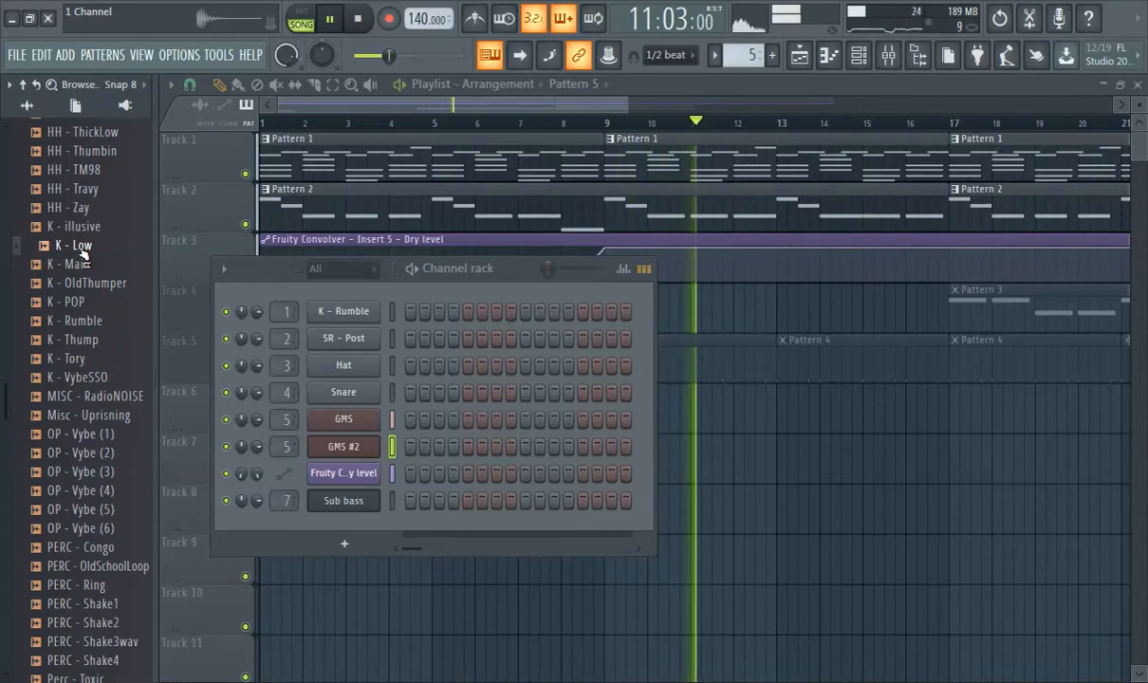
drag(83, 250, 343, 371)
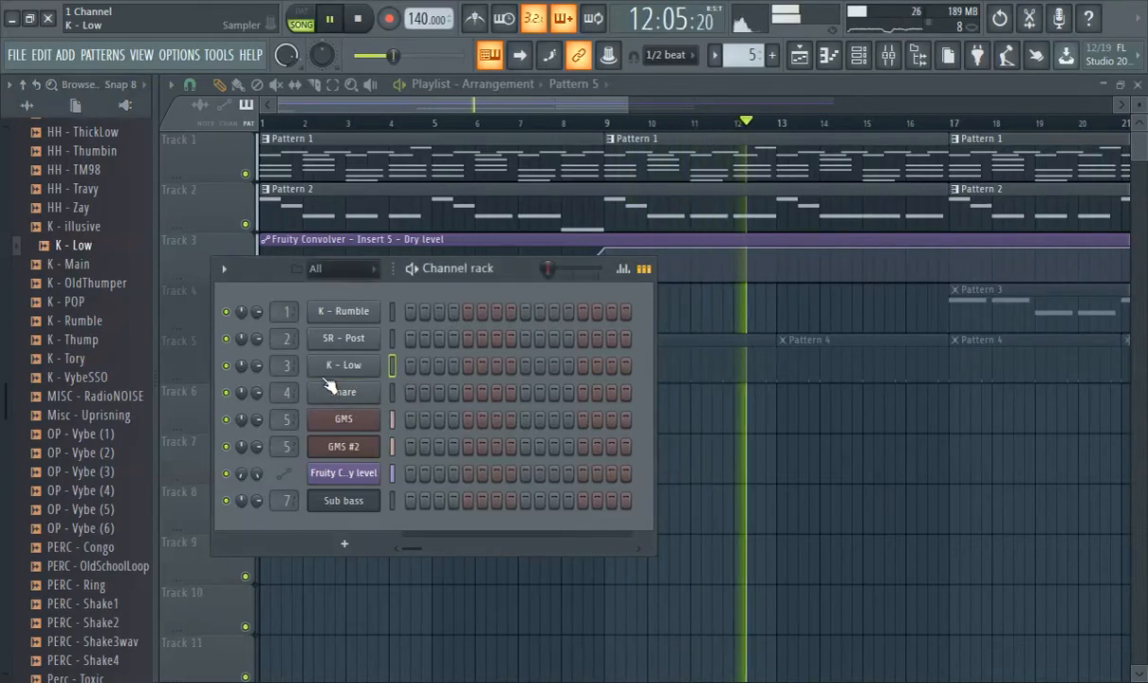
- Audition the SR snare samples and replace the Snare channel's sample with SR - Travis
scroll(73, 541, down, 6)
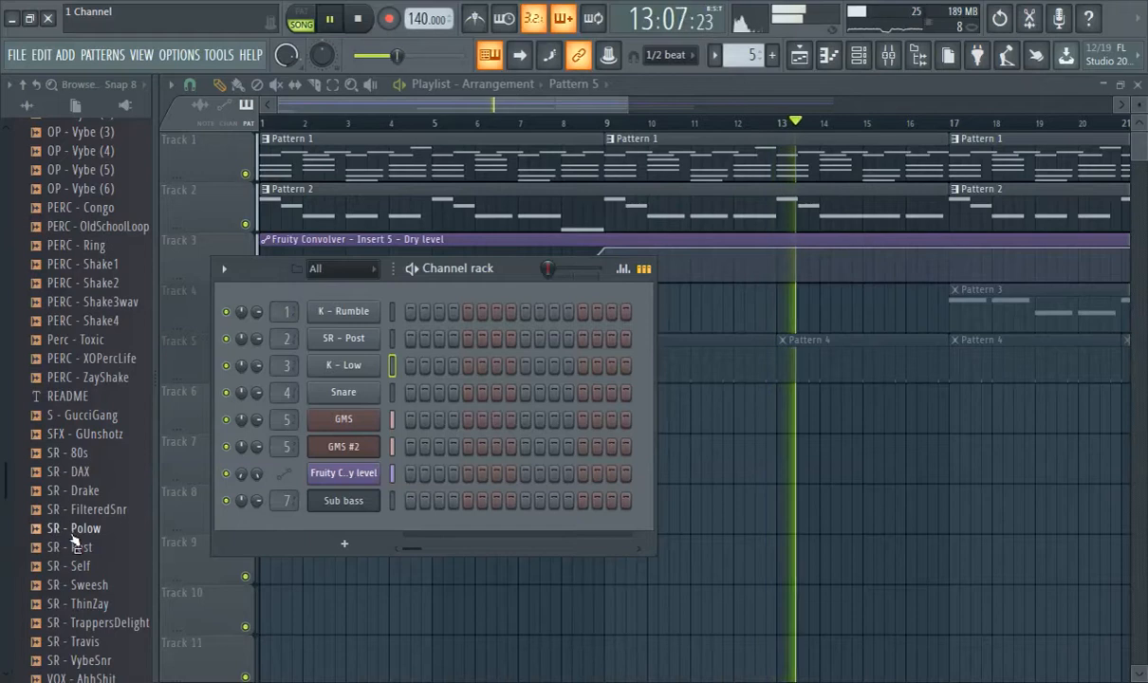
click(90, 509)
click(95, 547)
click(100, 566)
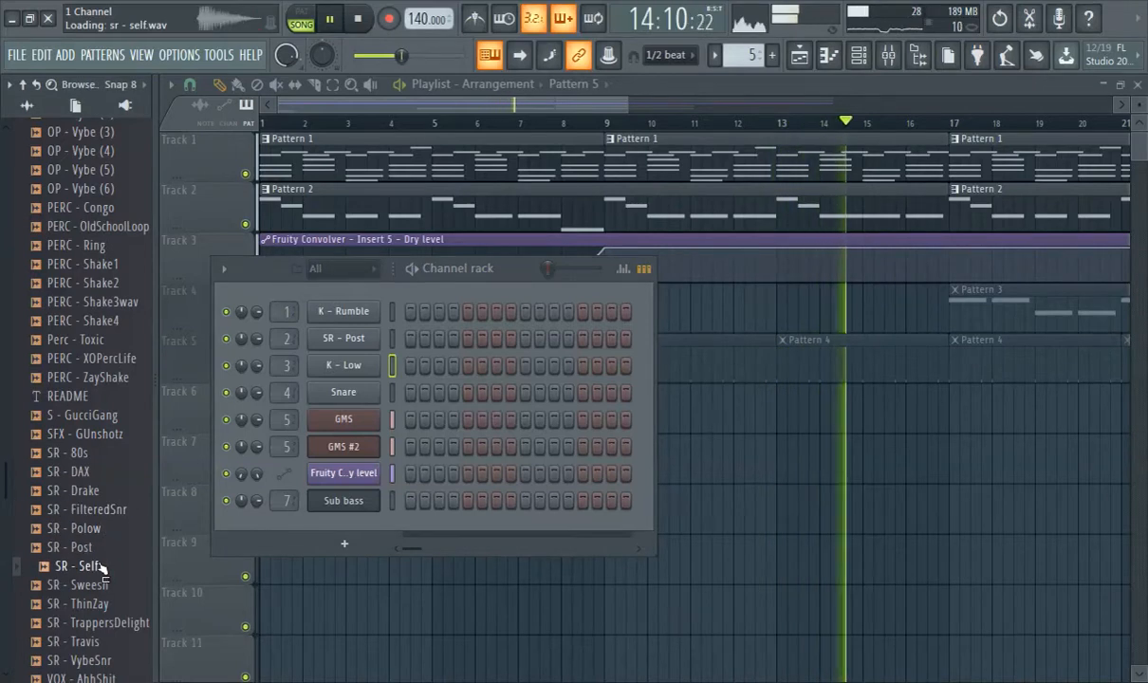
click(111, 605)
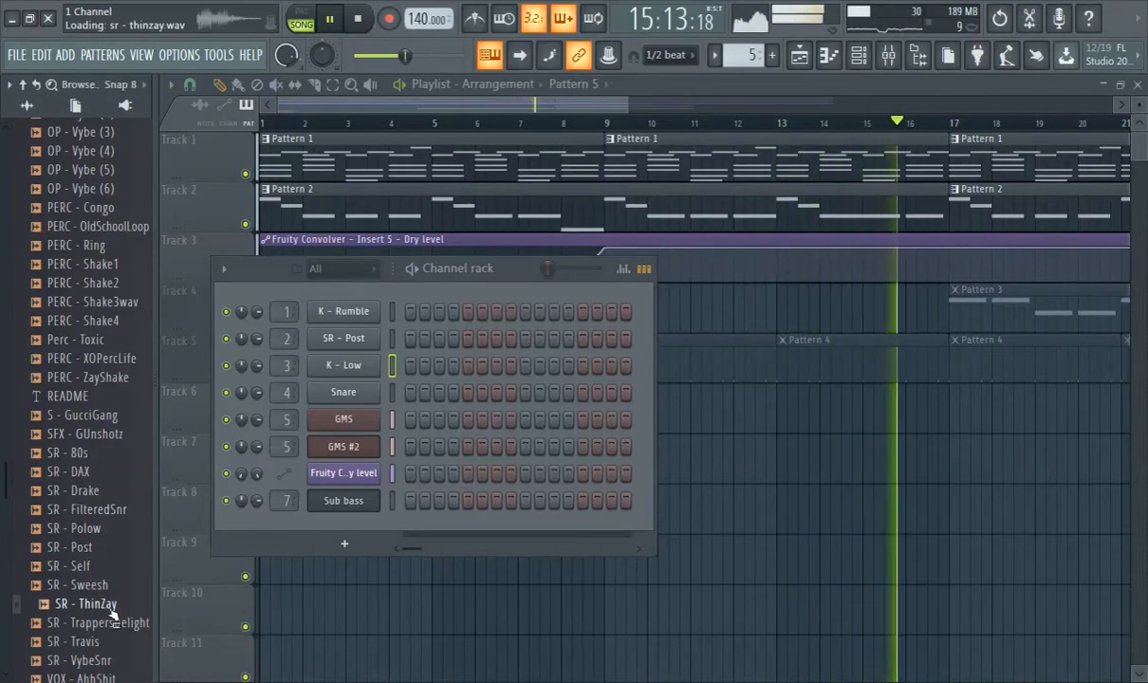
click(112, 618)
click(107, 640)
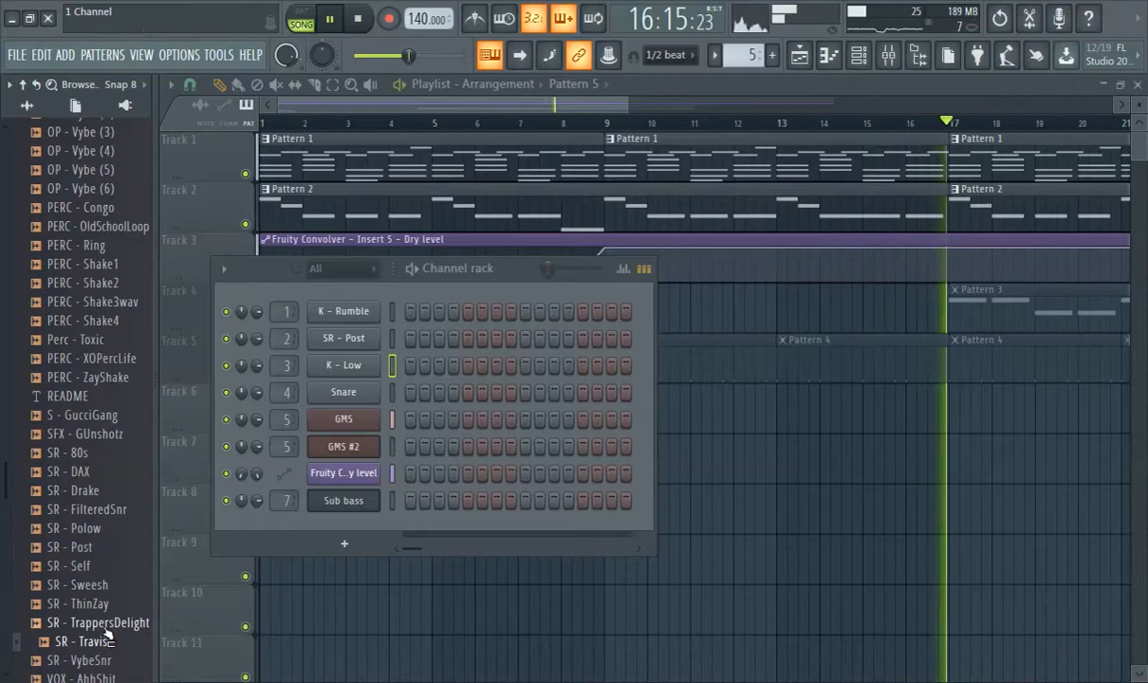
drag(108, 639, 351, 396)
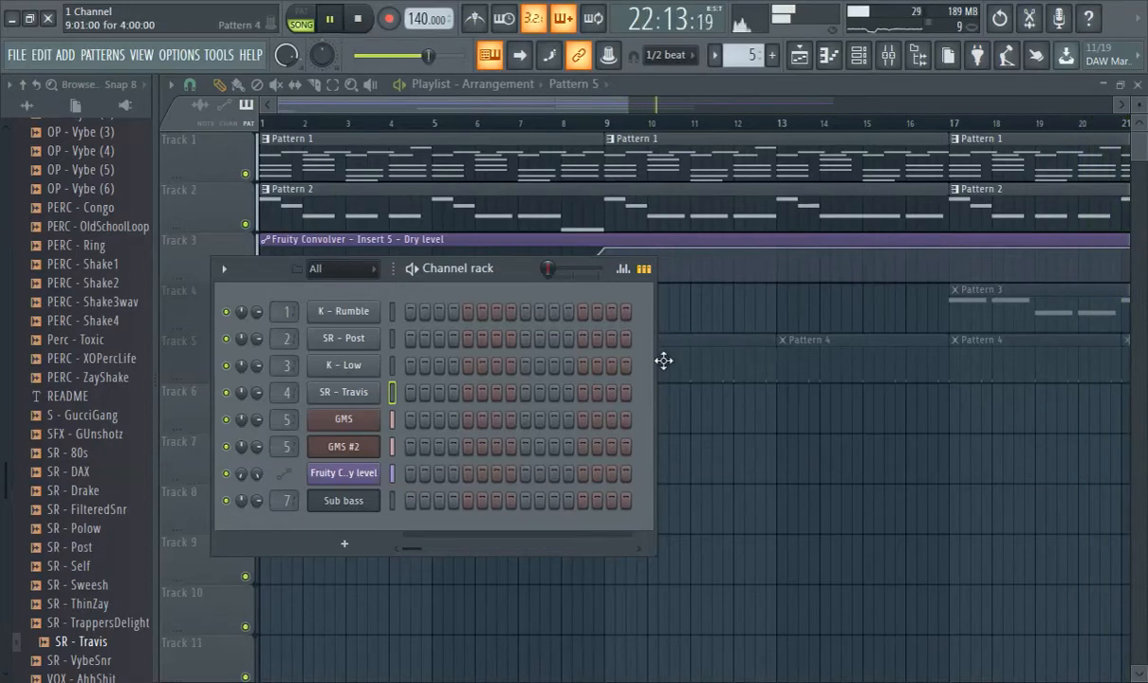
- Widen the channel rack to fit more steps and add Pattern 5 clips on Track 6 at bars 9 and 17
drag(658, 367, 1129, 399)
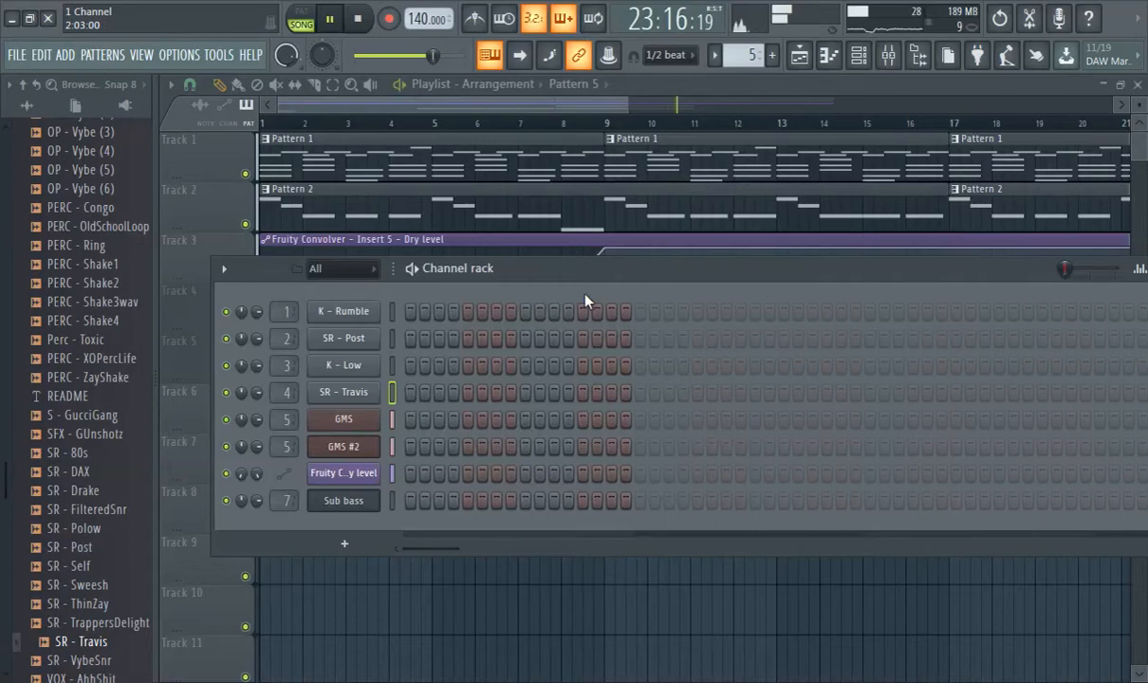
drag(581, 283, 612, 675)
click(606, 410)
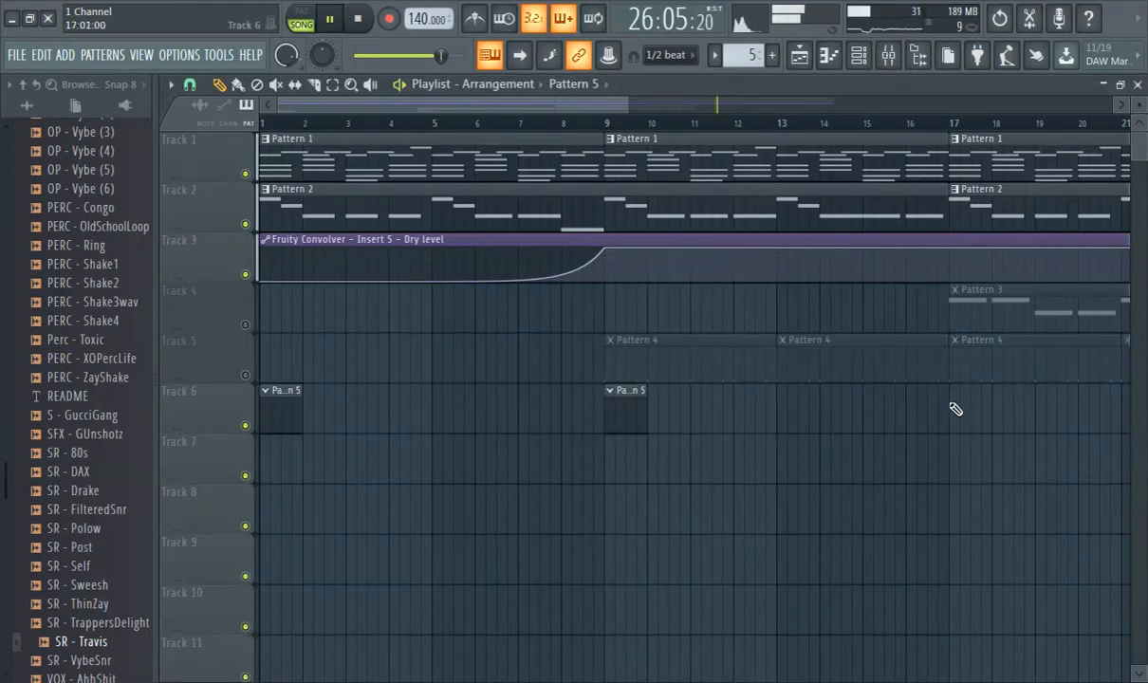
click(858, 55)
drag(646, 668, 663, 259)
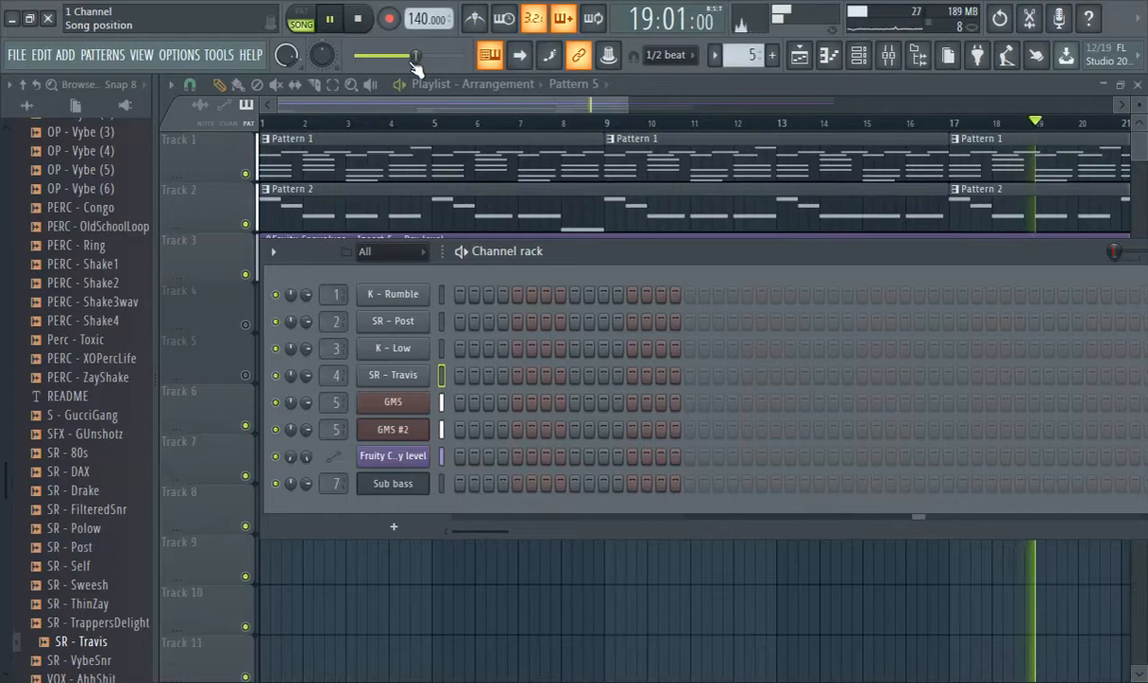
- Restart the song from bar 1 and program K - Rumble on steps 1 and 9 and SR - Post on step 17
drag(418, 58, 353, 59)
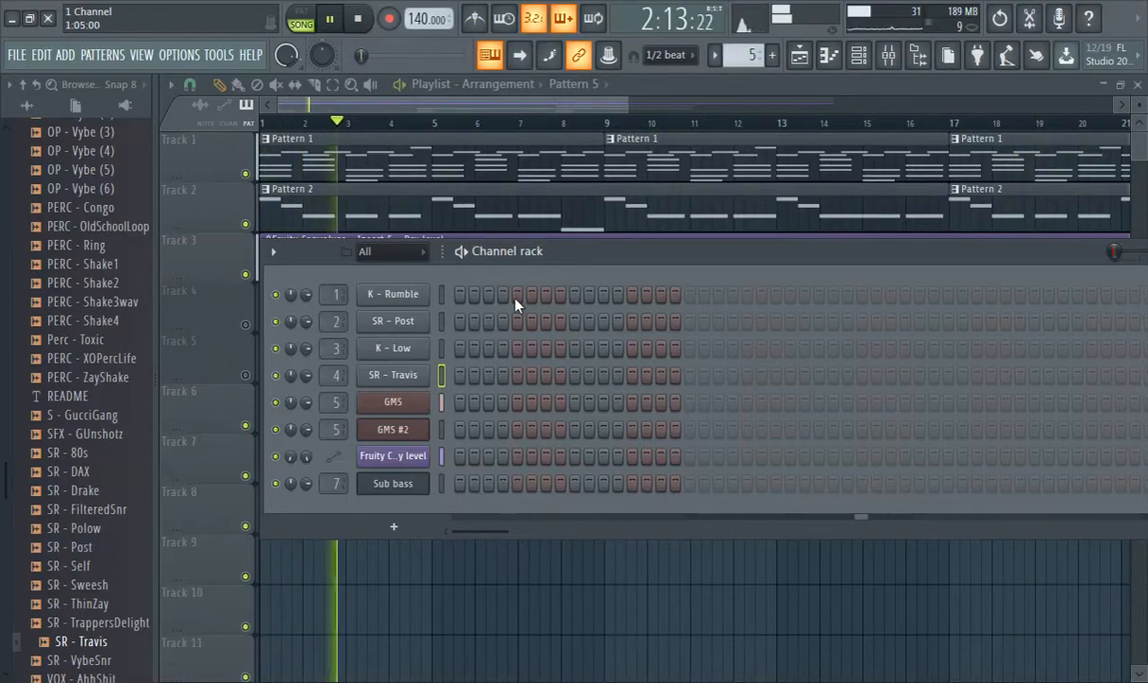
click(265, 123)
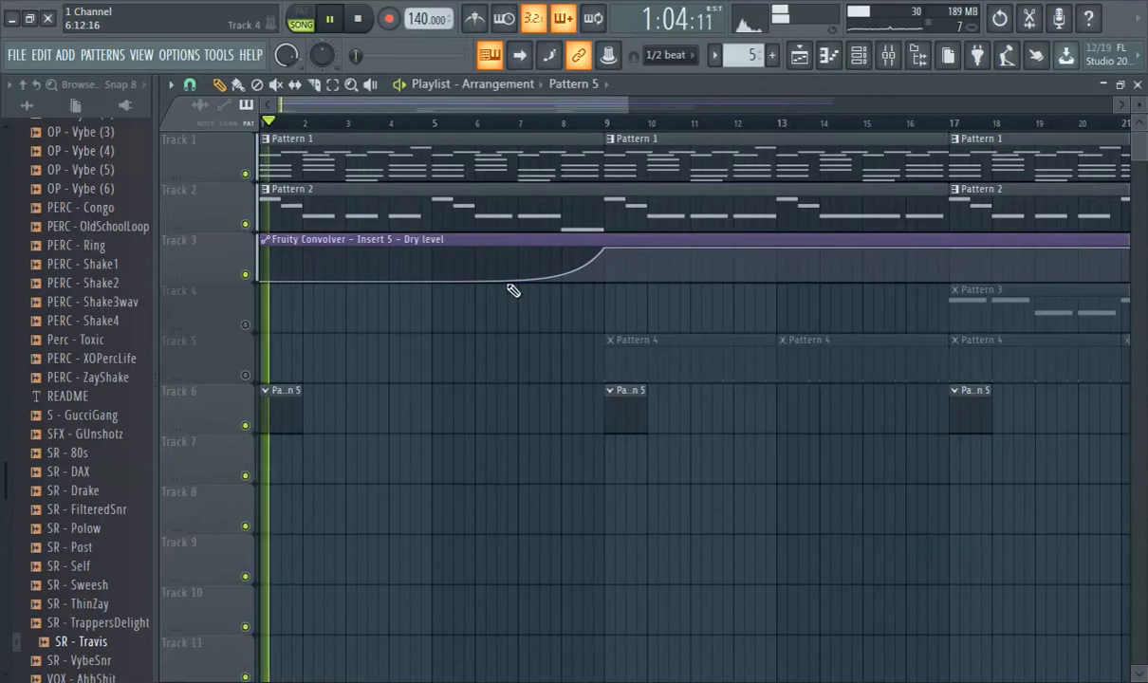
click(858, 56)
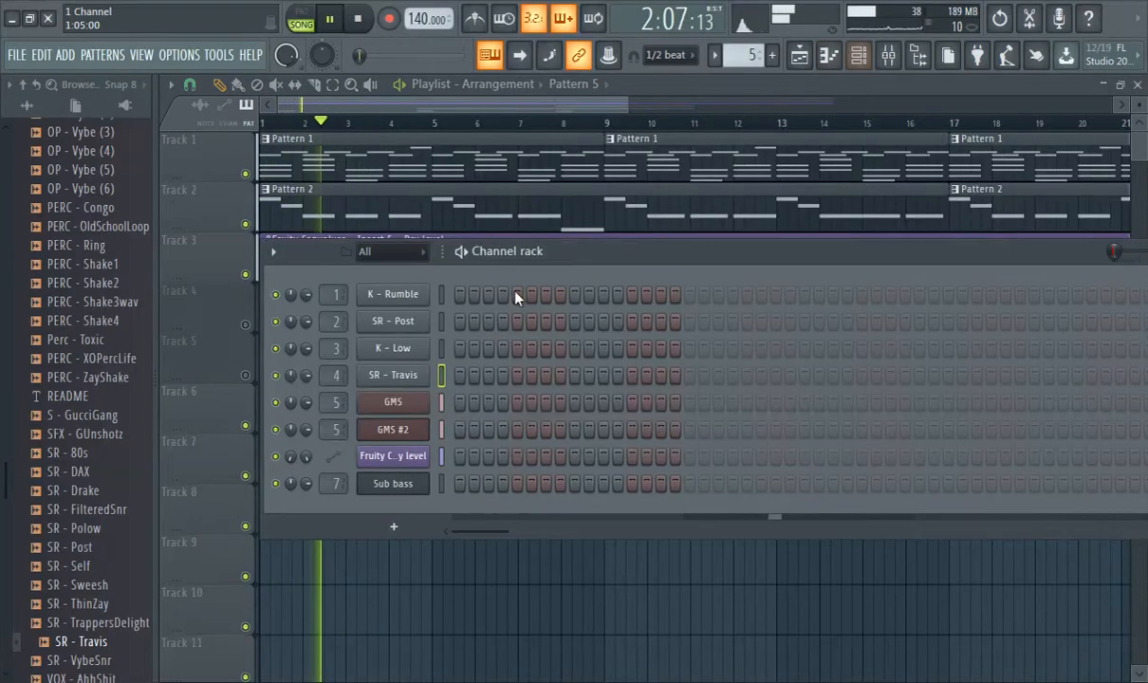
click(459, 294)
click(574, 294)
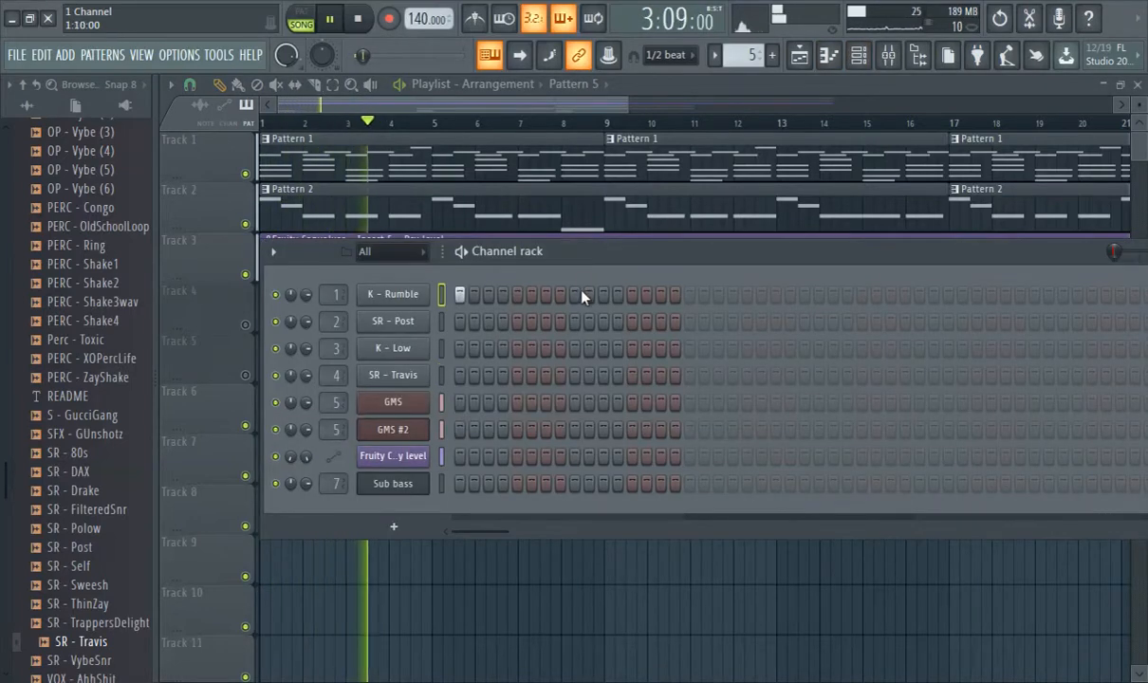
click(688, 321)
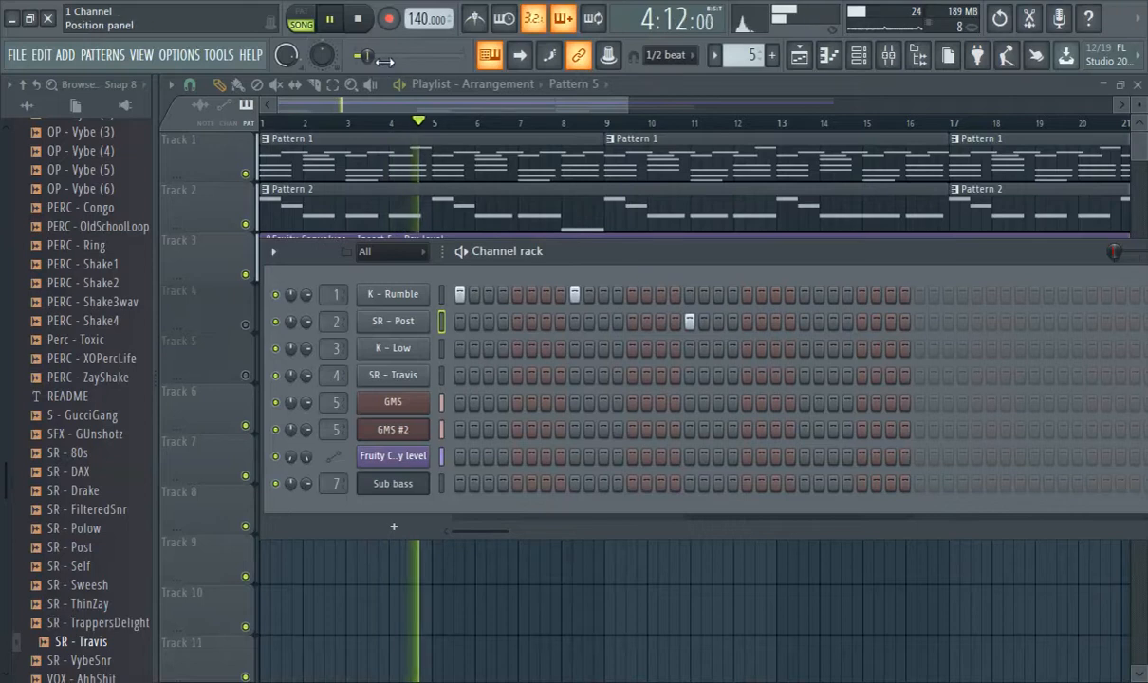
- Move the K - Rumble hit on step 9 to step 13 and add hits on steps 25, 29 and 37
click(575, 295)
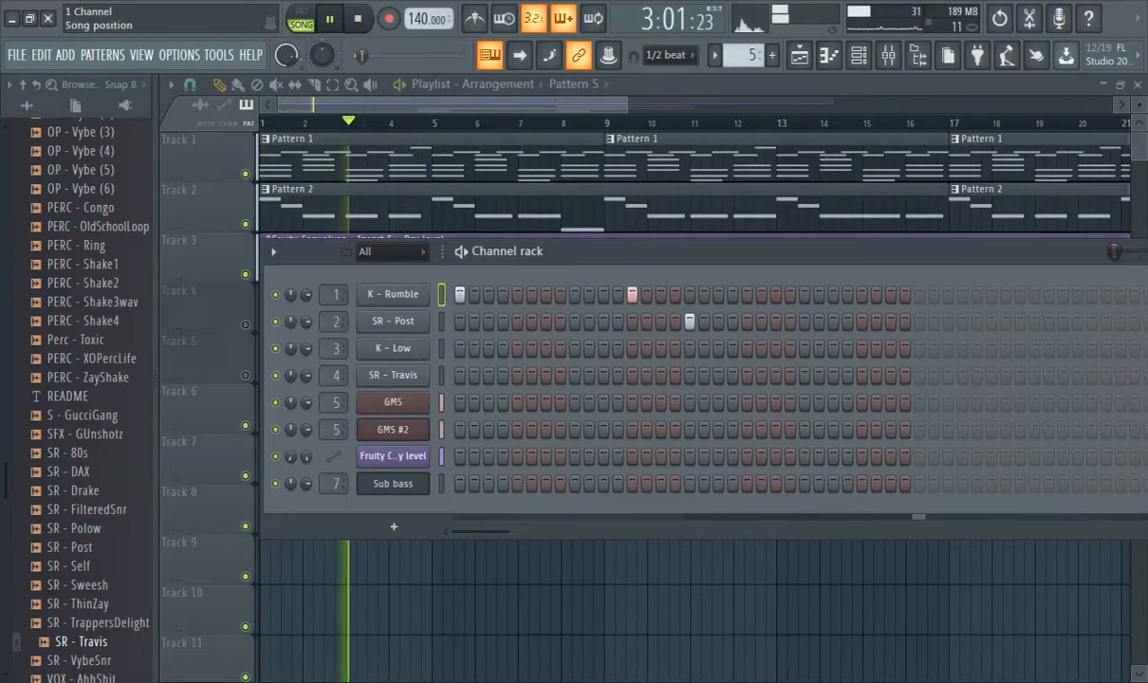
click(862, 295)
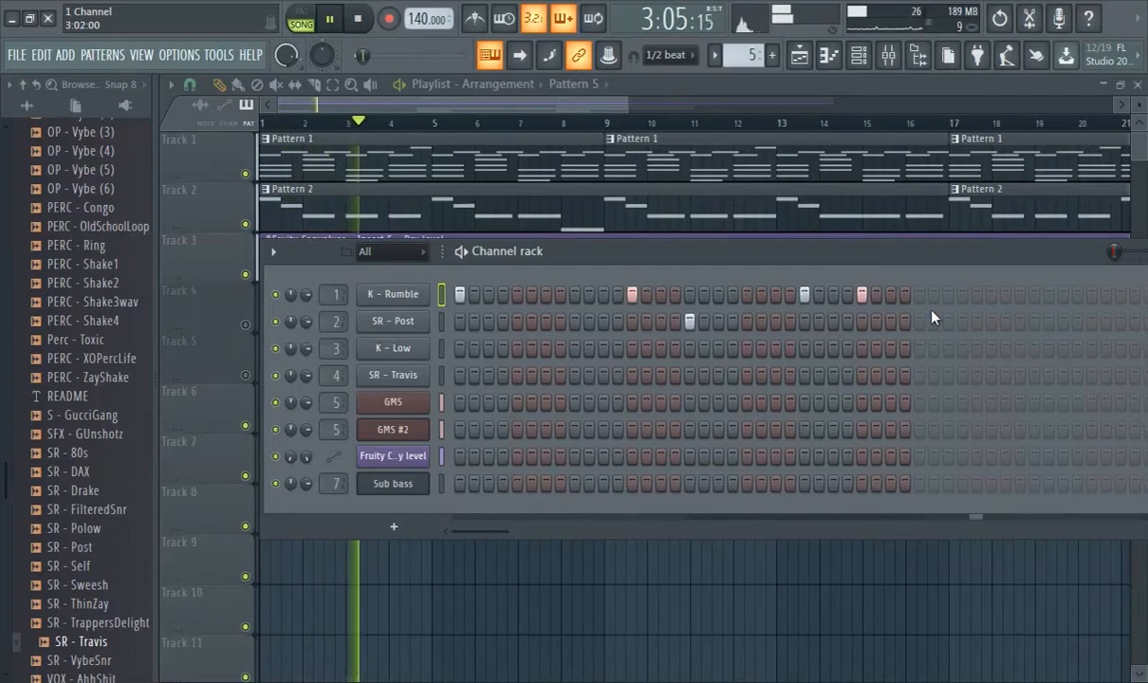
click(976, 295)
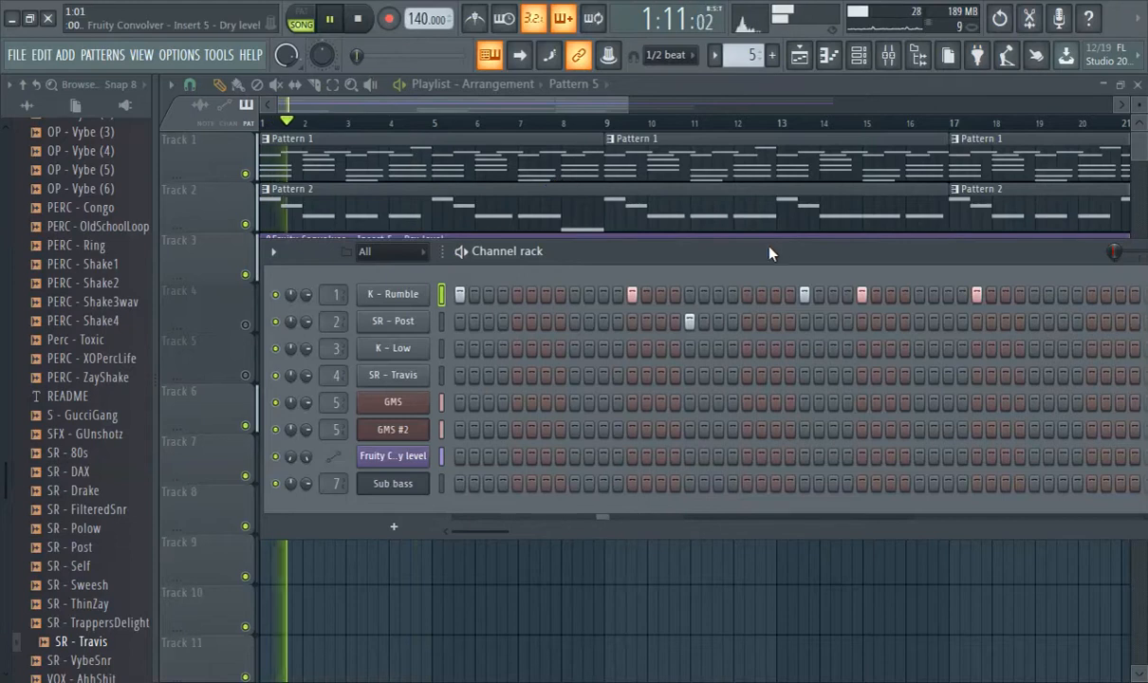
- Replace the K - Rumble hits on steps 25 and 37 with hits on steps 33 and 41, and add SR - Post on step 45
drag(934, 254, 731, 248)
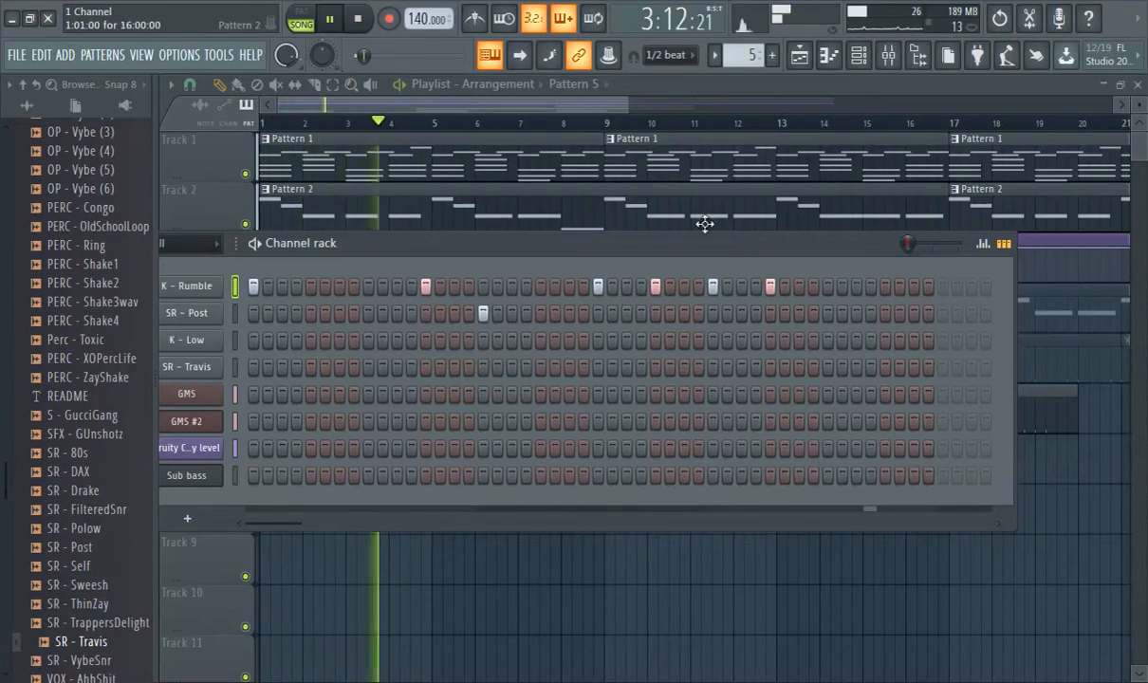
click(770, 286)
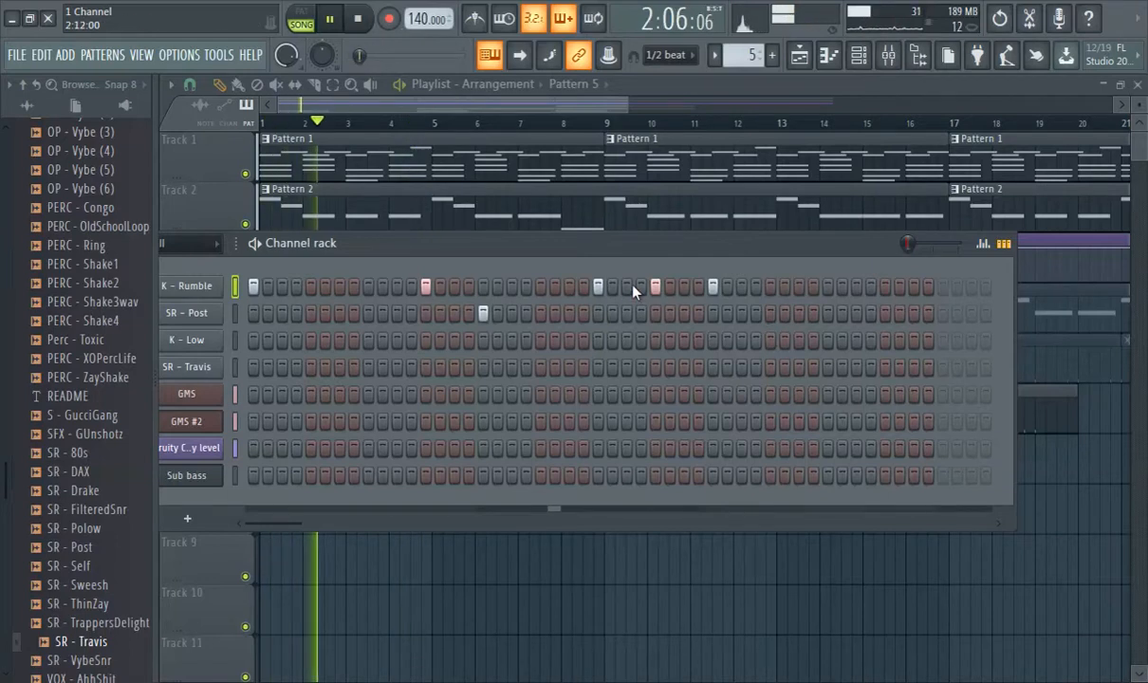
click(598, 287)
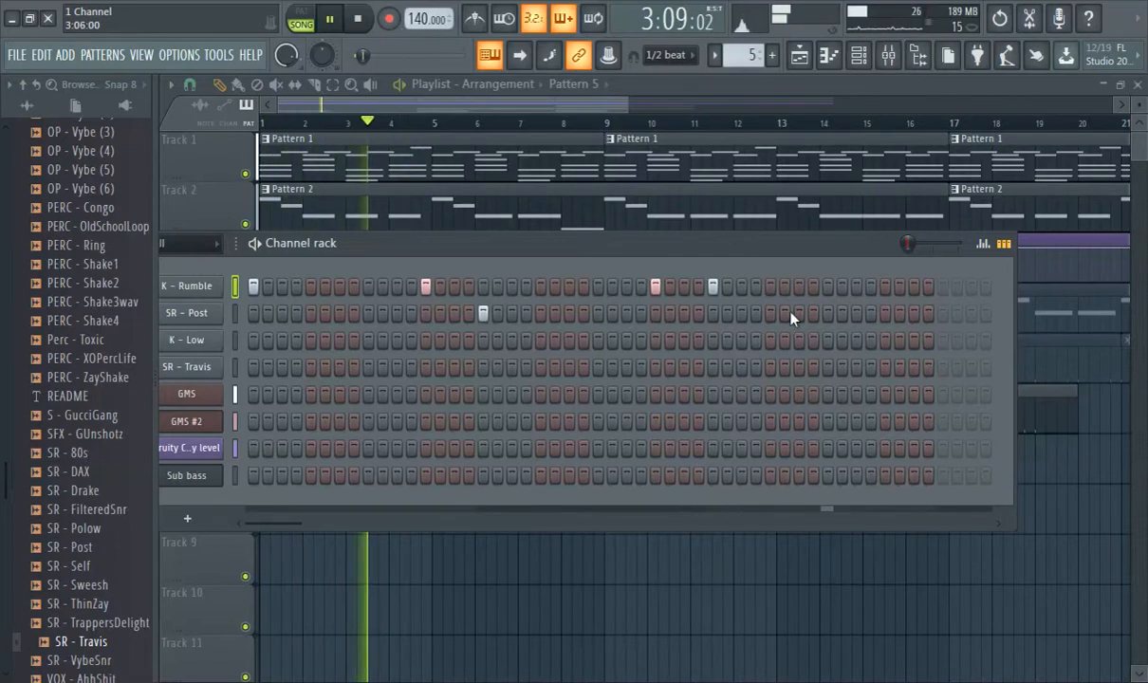
click(827, 287)
click(887, 314)
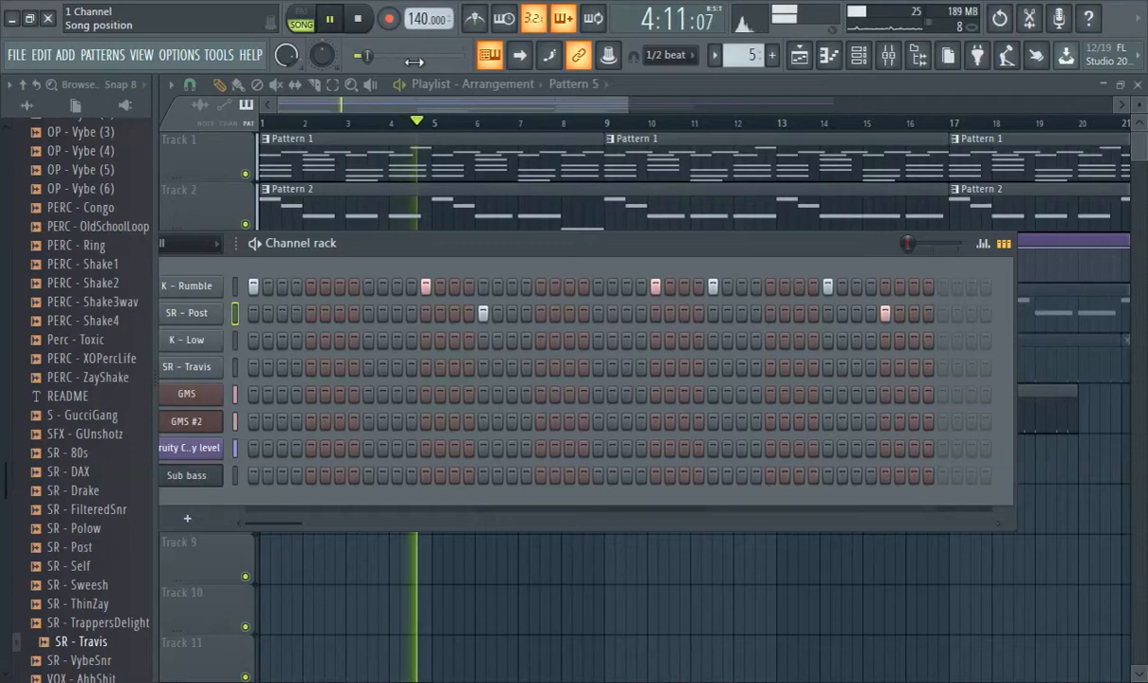
- Move the K - Rumble hit on step 41 to step 45 and the SR - Post hit on step 45 to step 49
drag(376, 59, 357, 58)
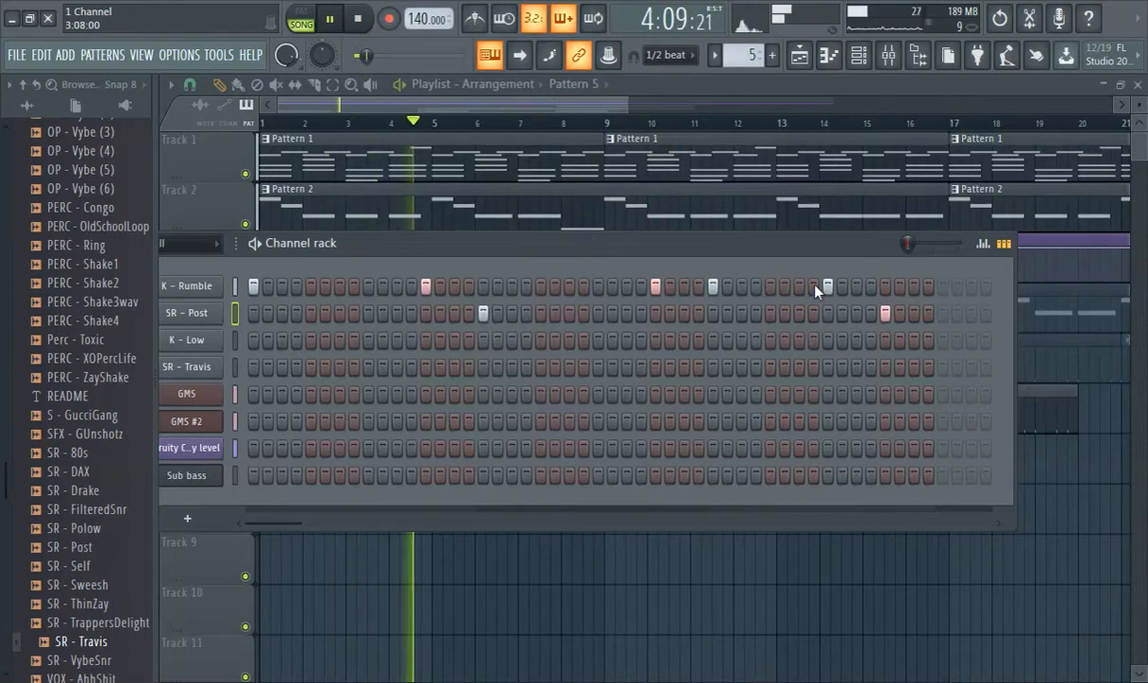
click(885, 312)
click(940, 313)
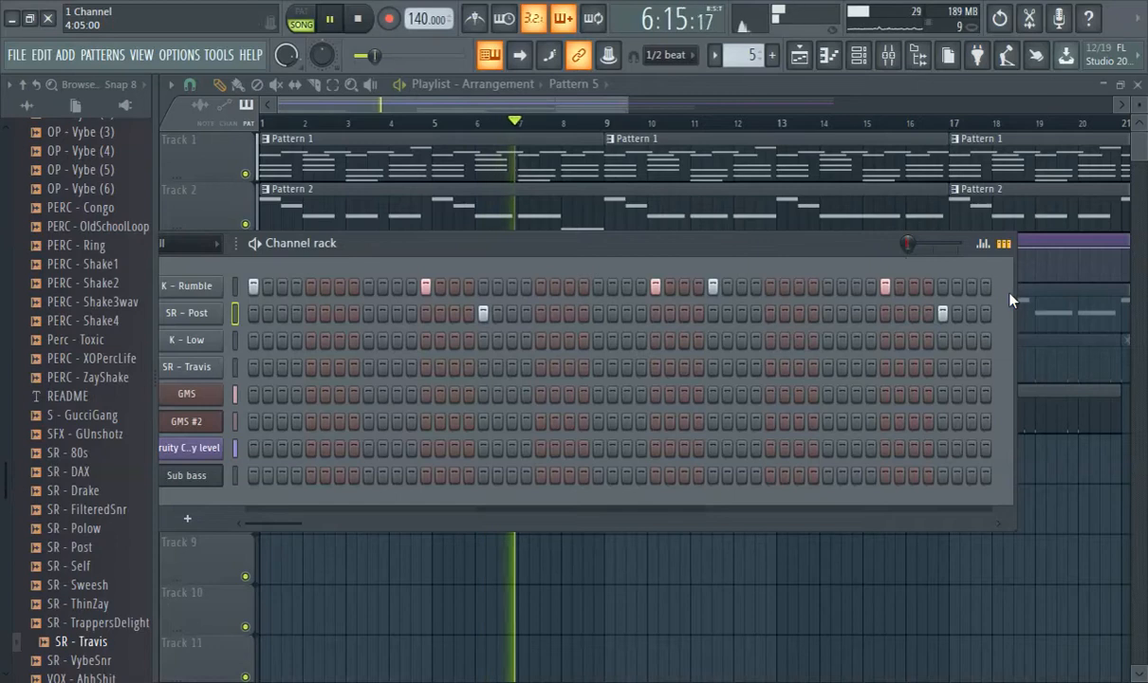
drag(1016, 297, 1142, 309)
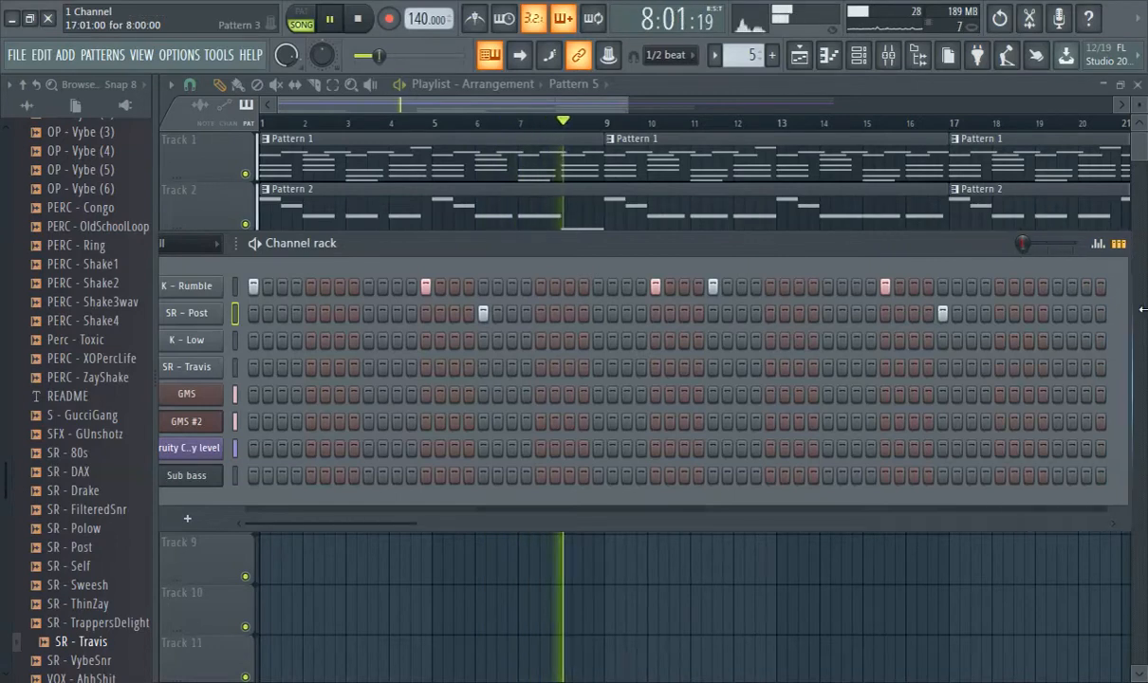
- Add Pattern 5 clips on Track 6 at bars 13 and 21 and delete the Pattern 5 clip at bar 1
drag(882, 238, 714, 295)
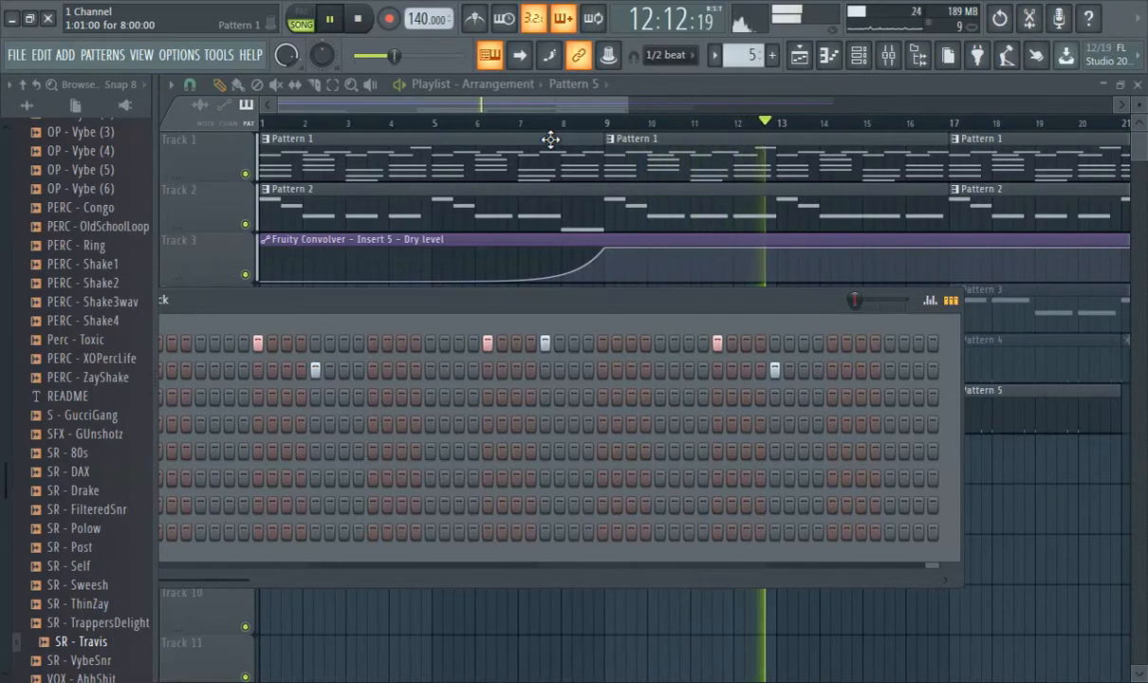
click(568, 112)
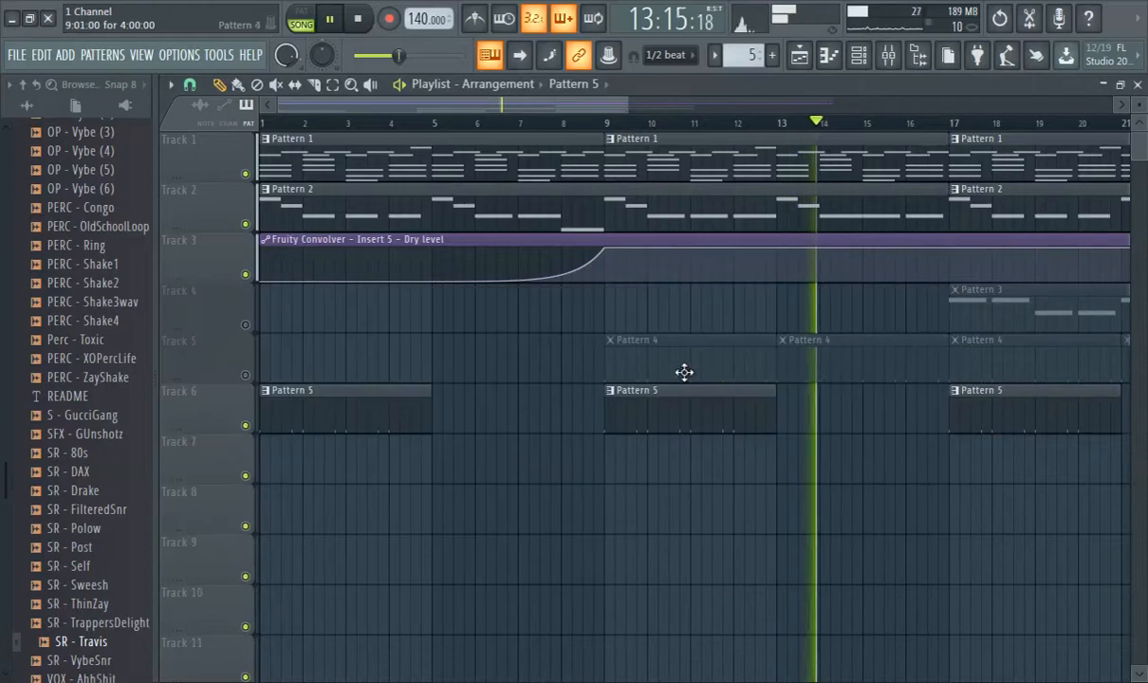
drag(787, 464, 799, 405)
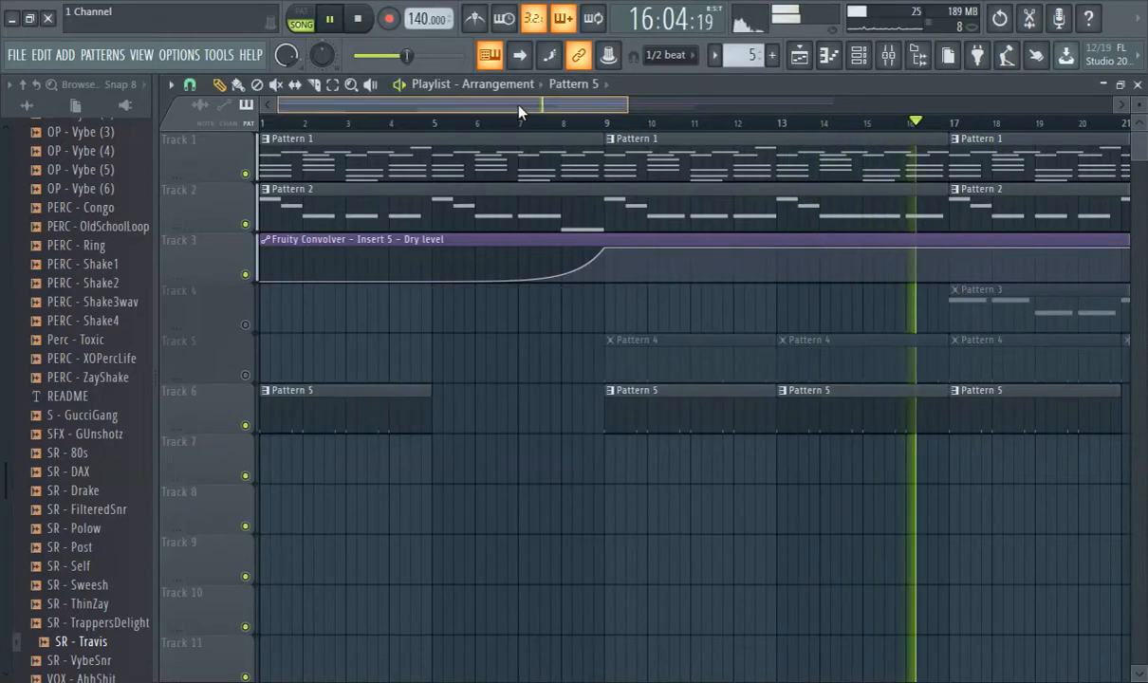
drag(519, 105, 689, 107)
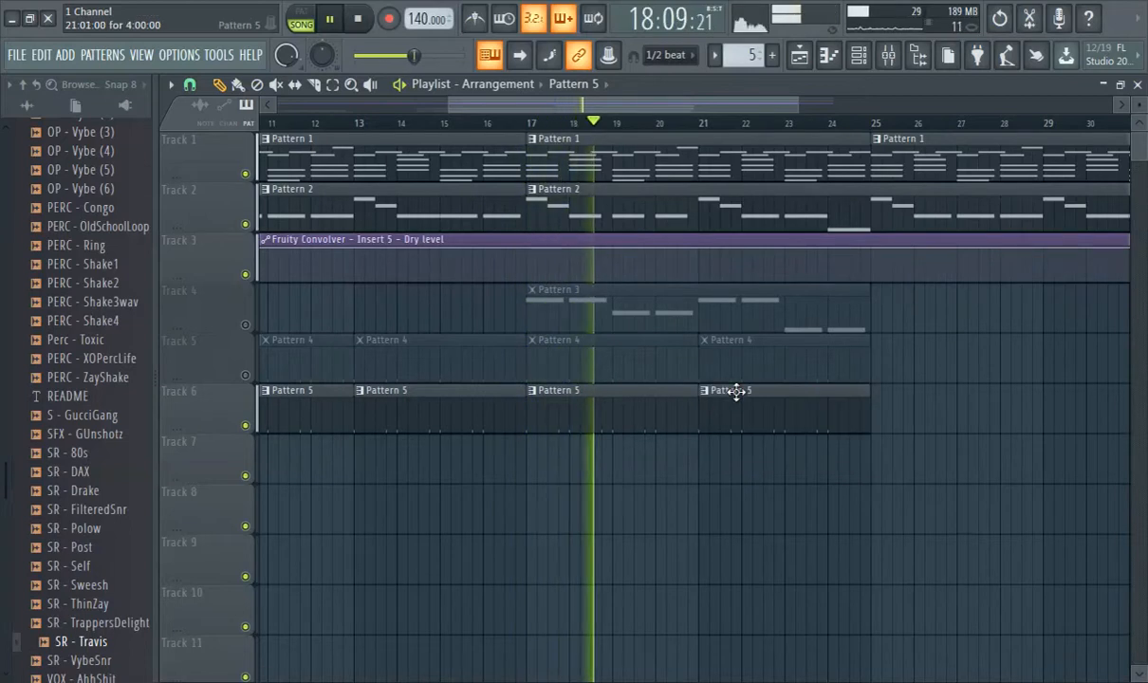
drag(527, 103, 382, 138)
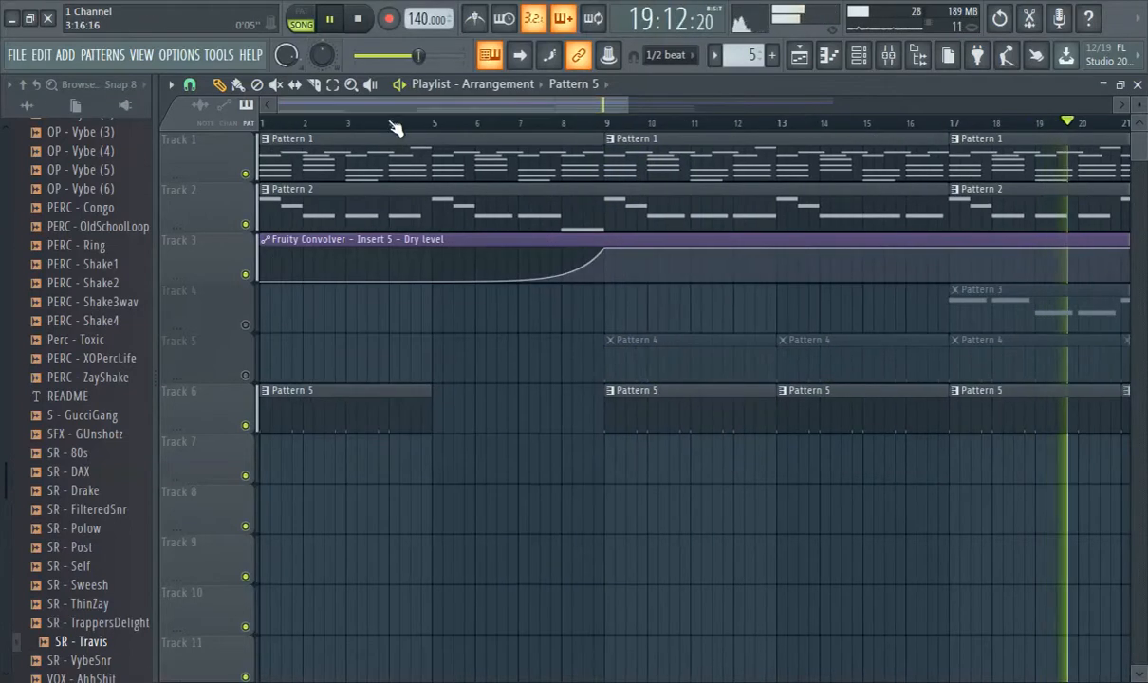
right_click(354, 422)
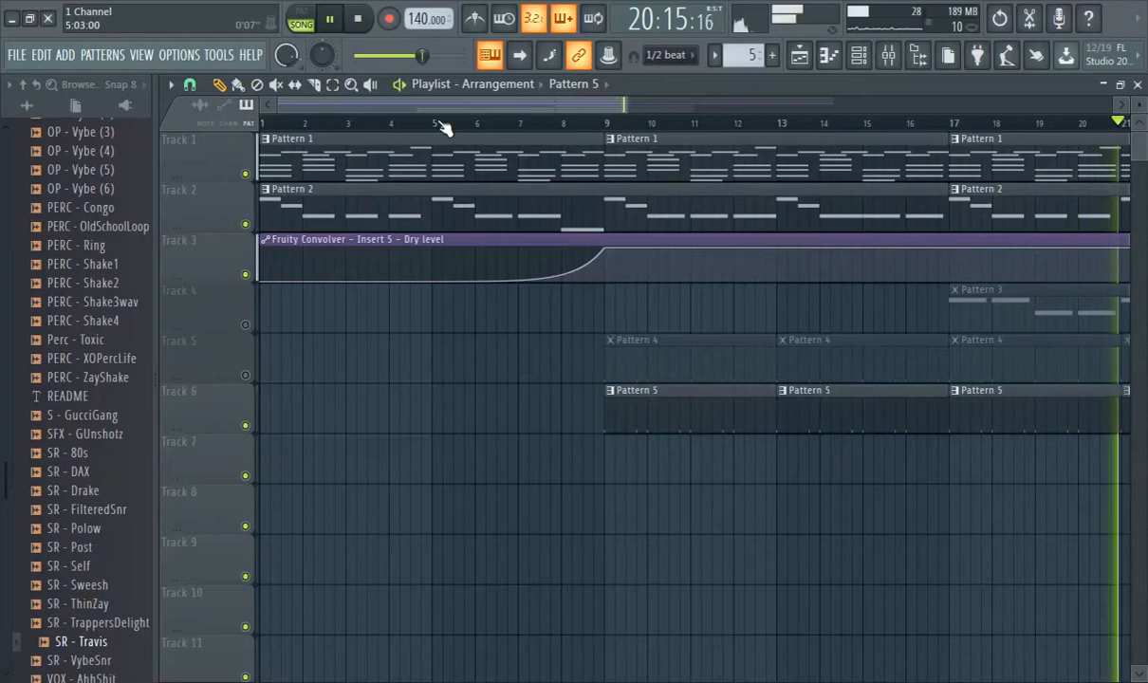
- Replay from before bar 9 and program K - Low on steps 1, 13, 29, 33 and 45 and SR - Travis on steps 17 and 49
click(383, 117)
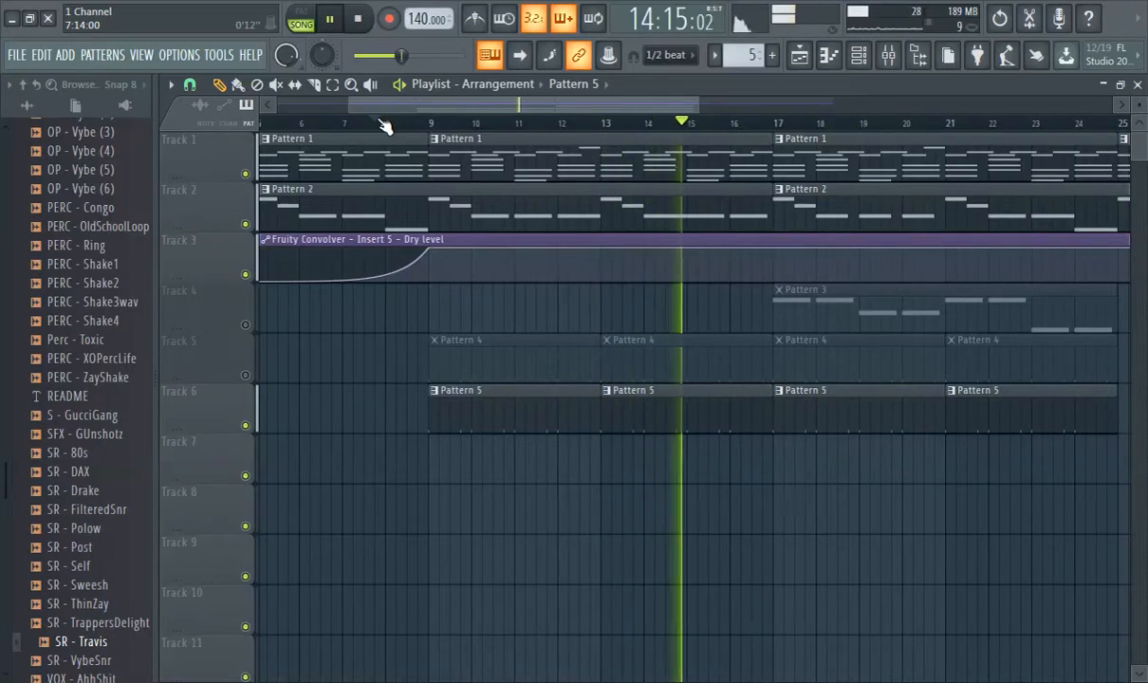
click(380, 121)
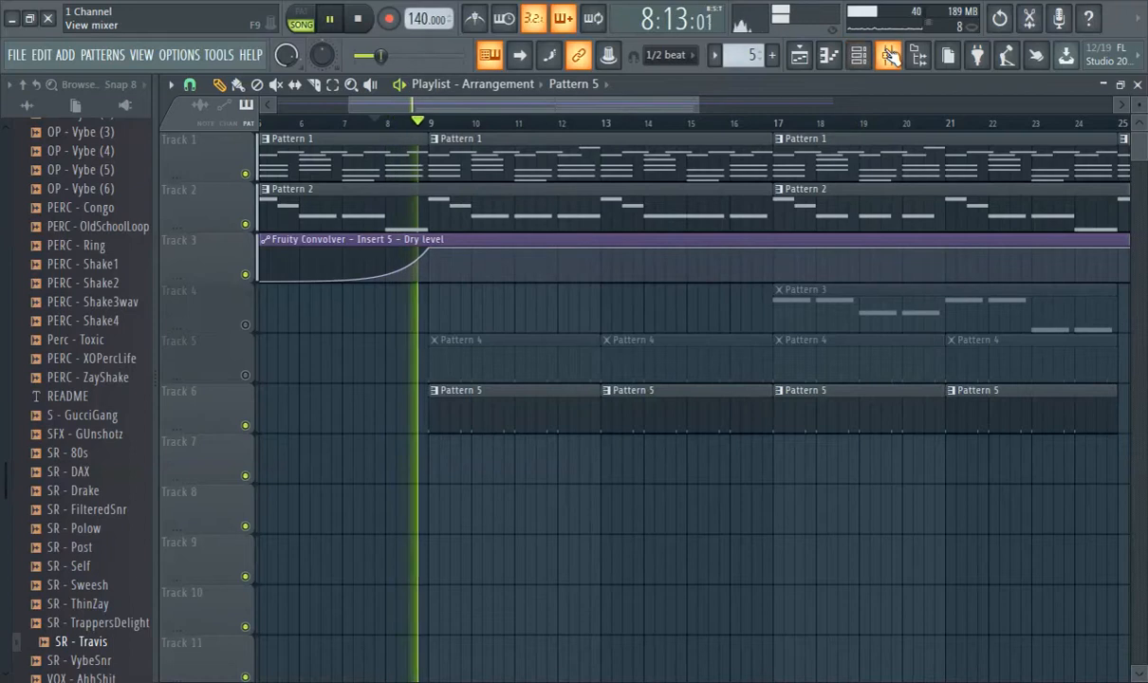
click(859, 56)
drag(423, 301, 660, 334)
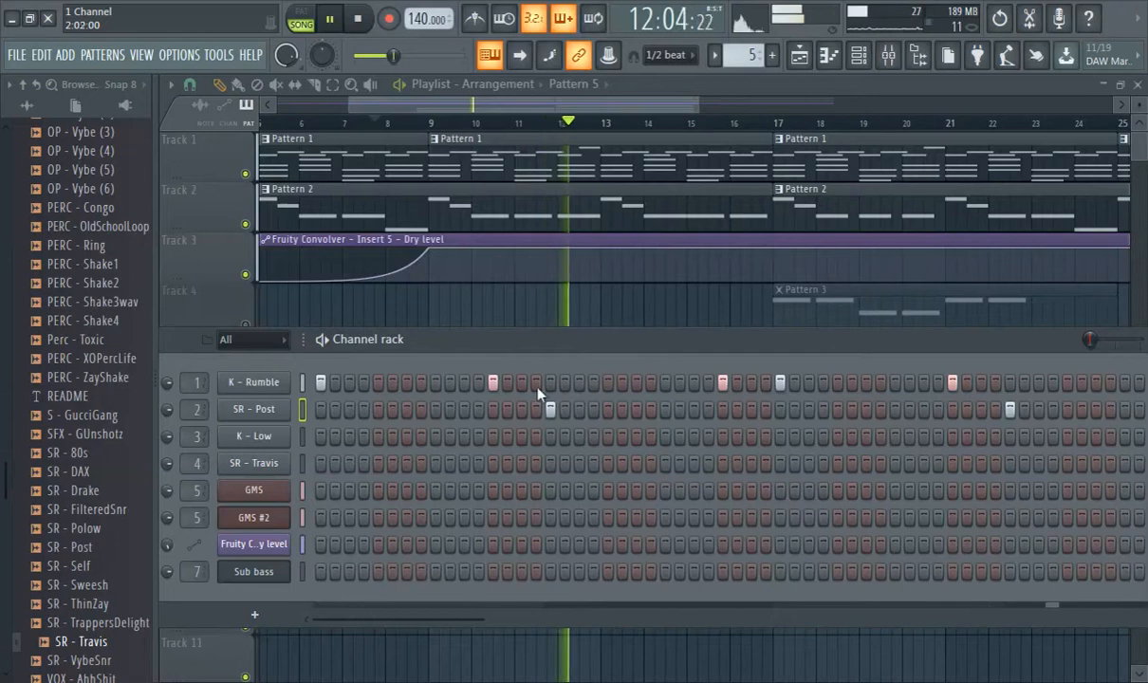
click(320, 437)
click(492, 437)
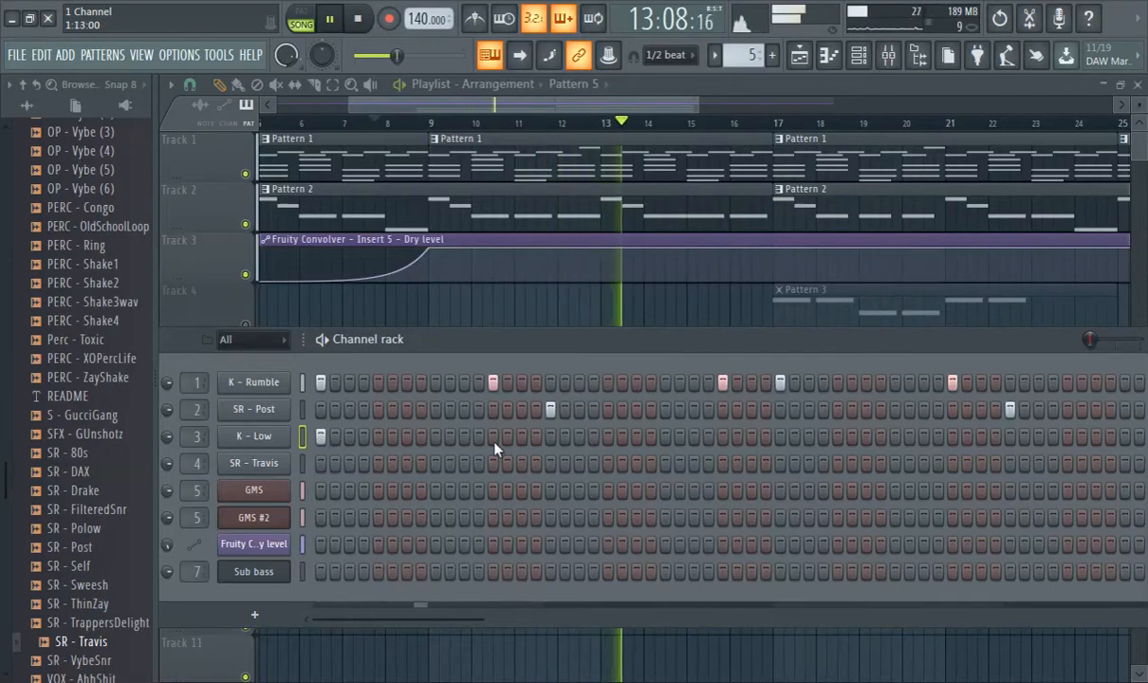
click(550, 463)
click(722, 436)
click(780, 437)
click(952, 436)
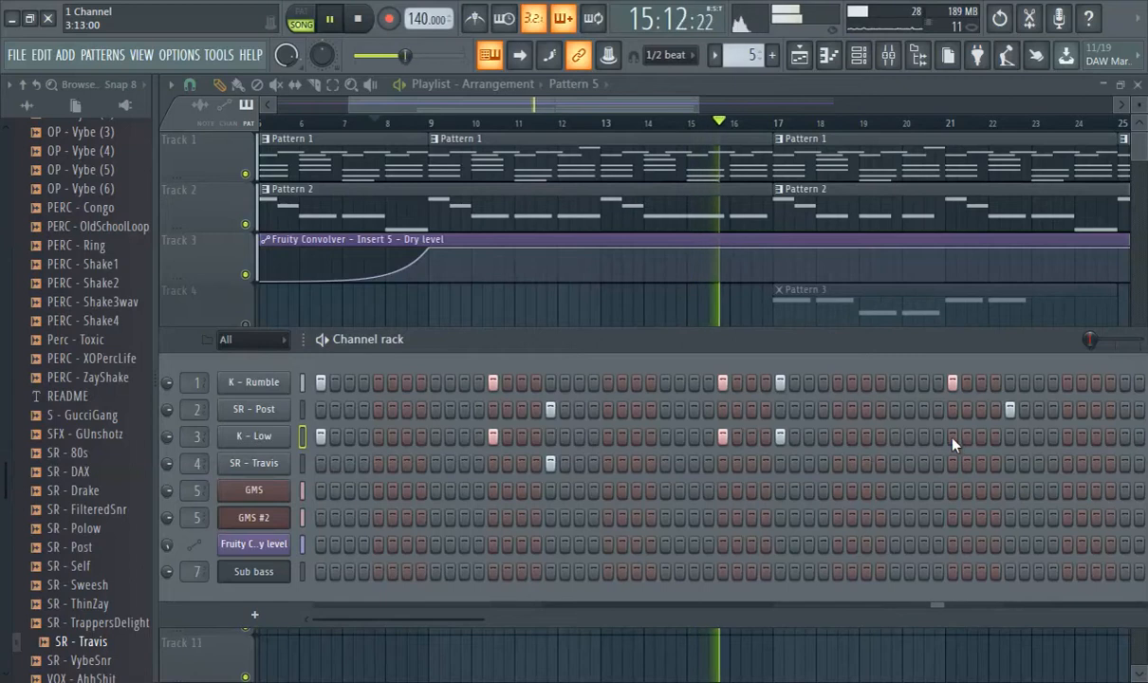
click(1009, 463)
- Remove all K - Rumble and SR - Post hits from Pattern 5, leaving only the K - Low and SR - Travis hits
click(1009, 408)
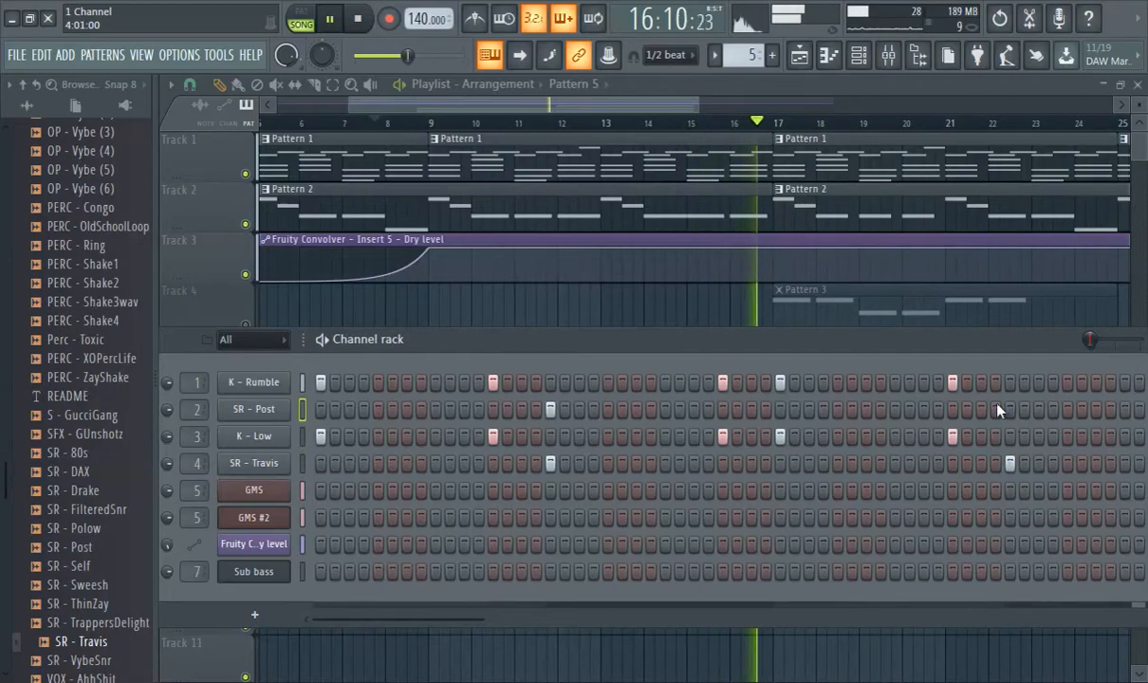
click(953, 382)
click(780, 381)
click(721, 381)
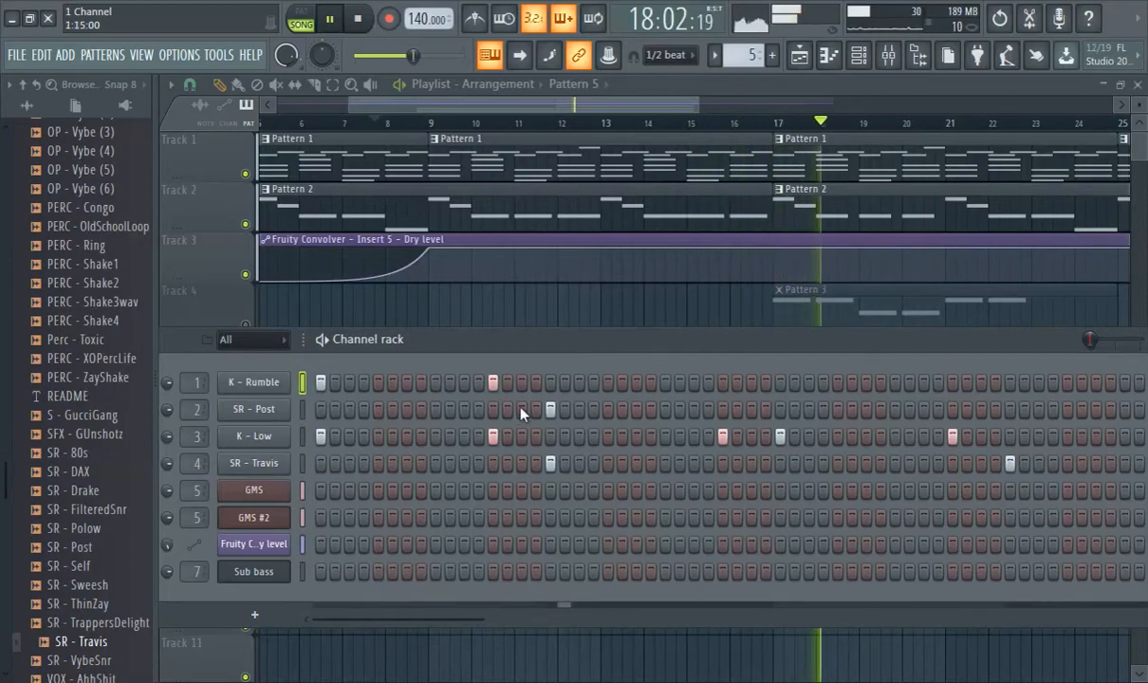
click(550, 409)
click(492, 381)
click(320, 382)
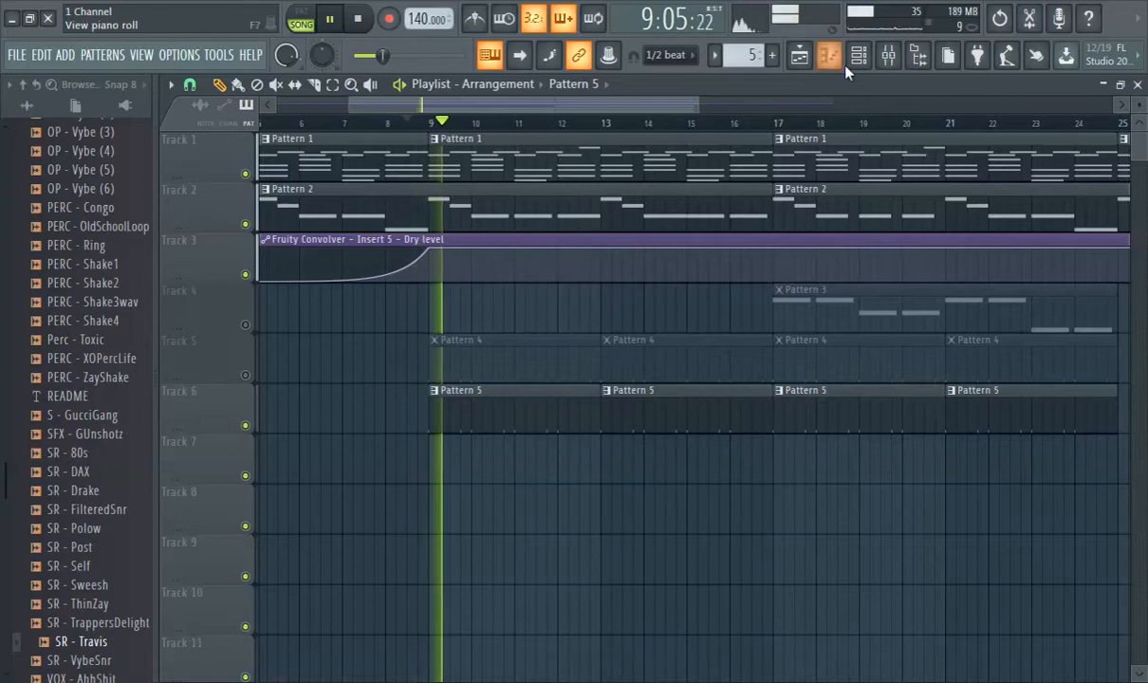
click(887, 59)
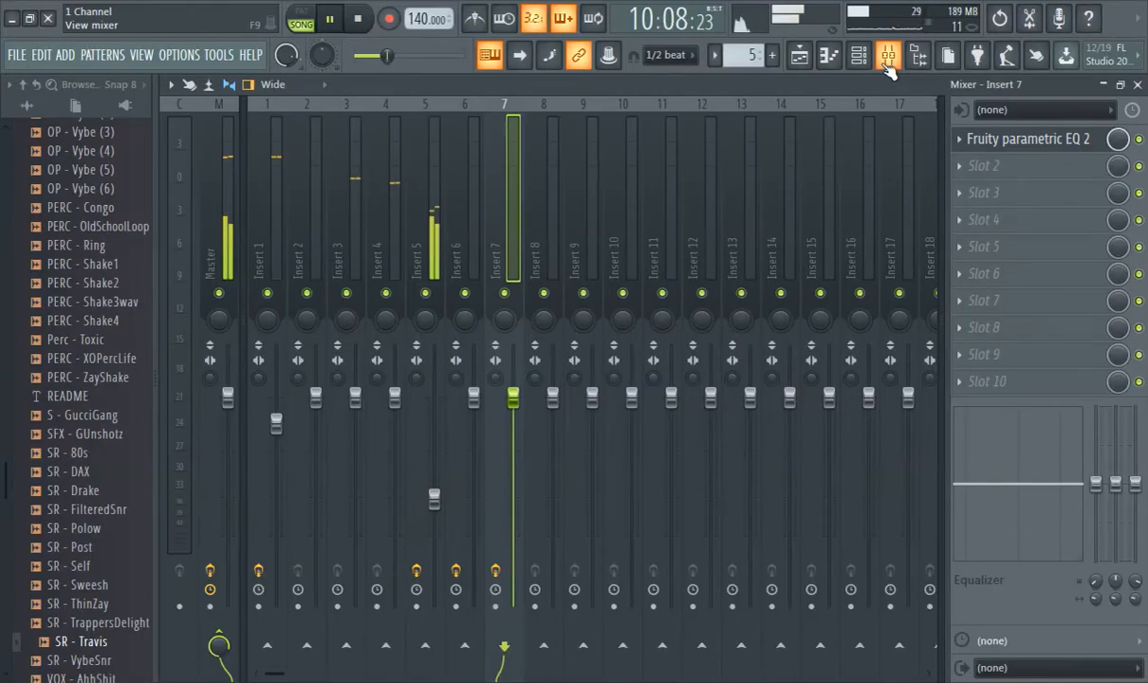
click(887, 58)
click(859, 57)
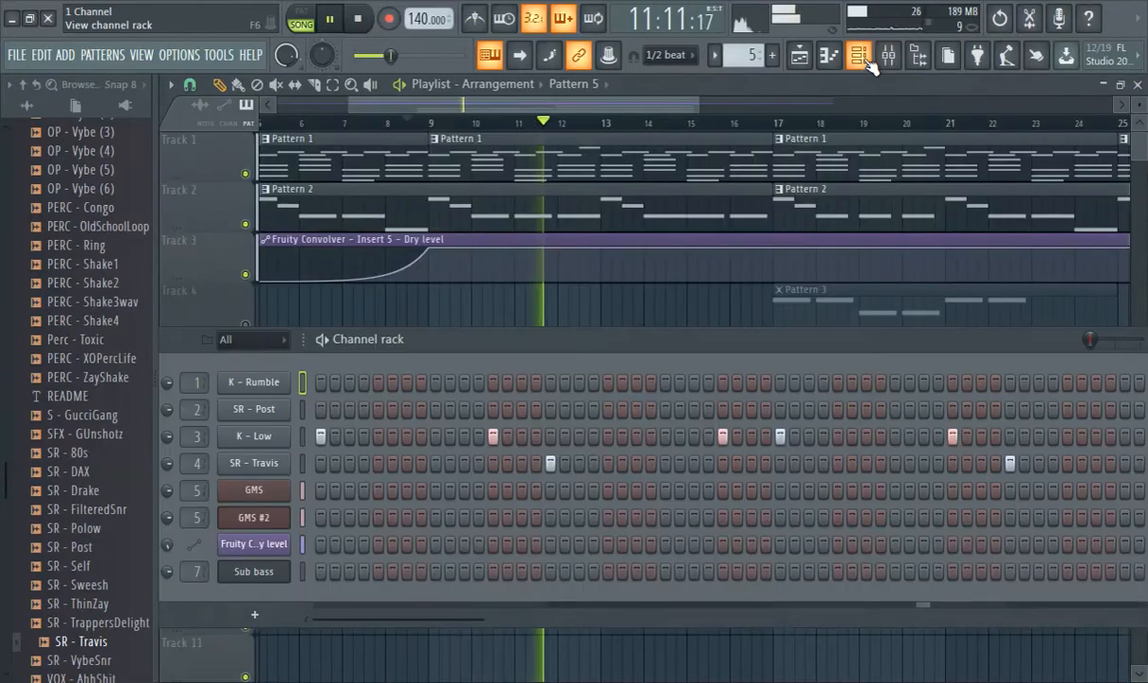
click(866, 59)
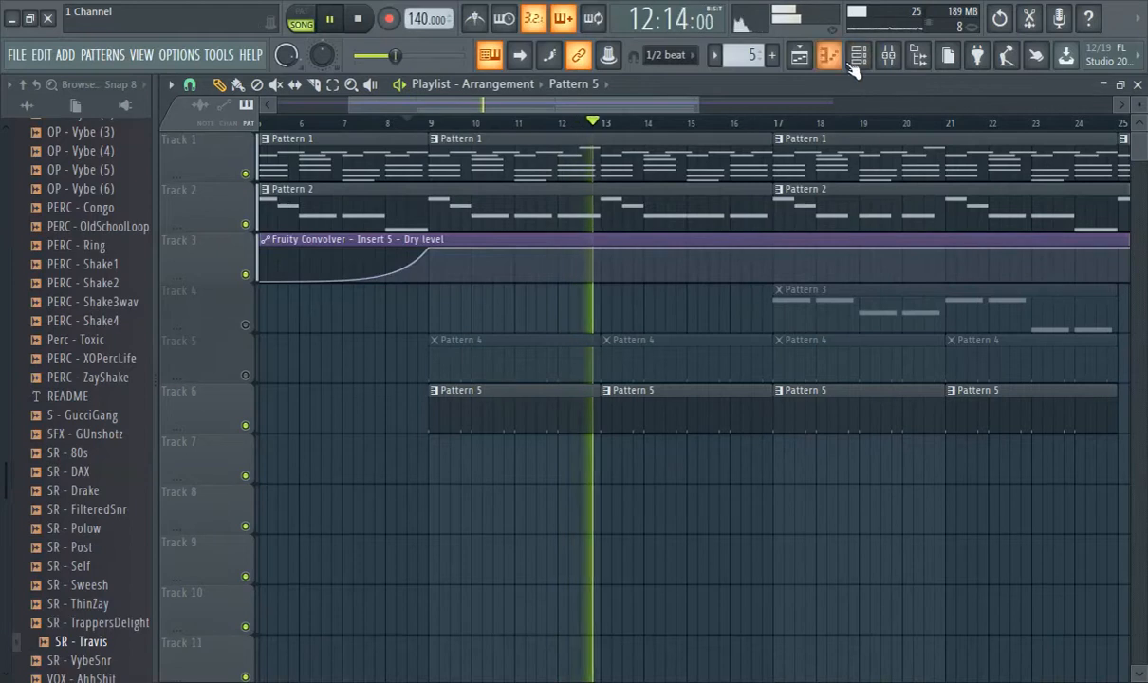
click(859, 59)
- Load Fruity Parametric EQ 2 into effect slot 1 of mixer Insert 3 and place its window over the mixer's centre
click(888, 59)
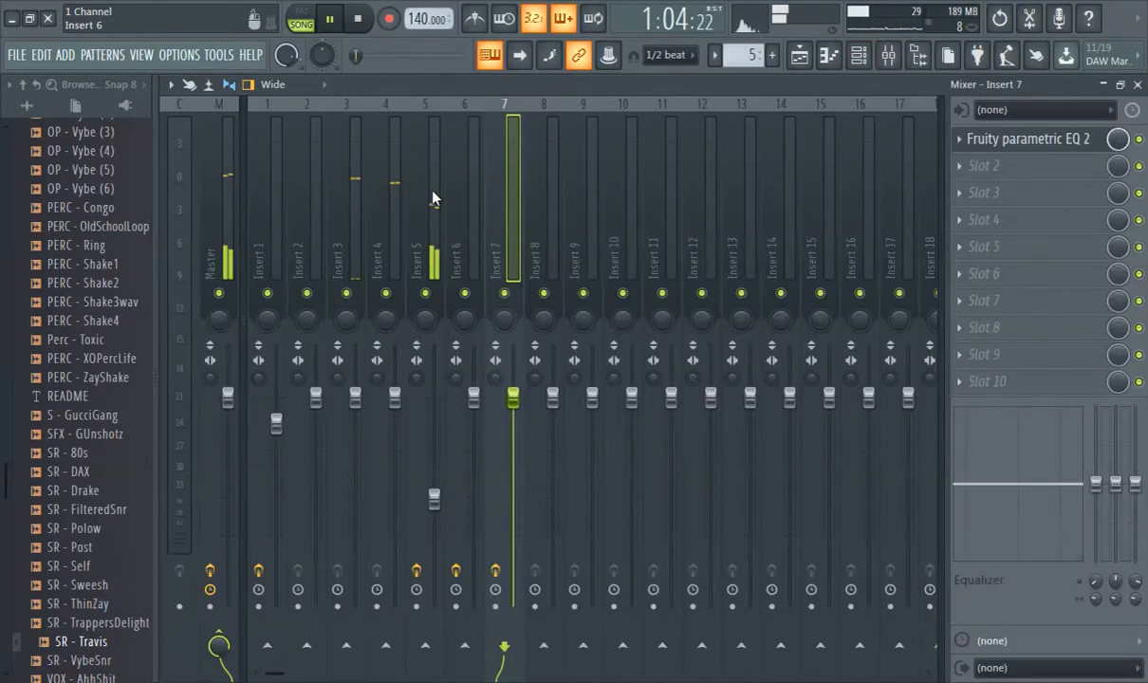
click(395, 181)
click(354, 178)
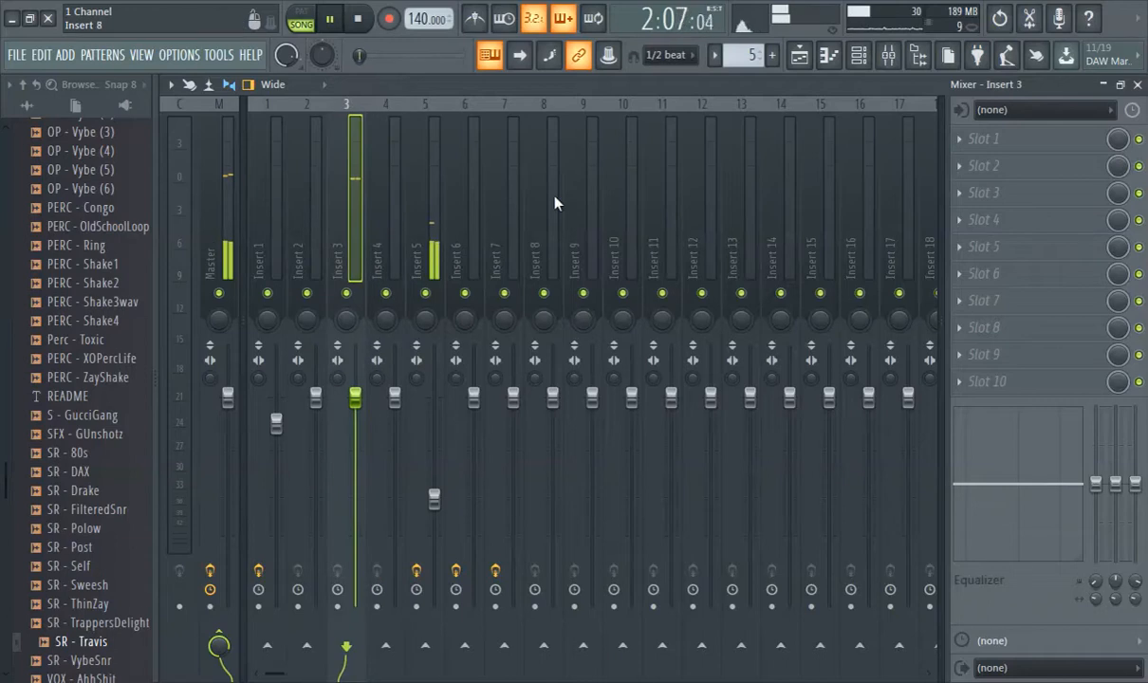
click(1011, 143)
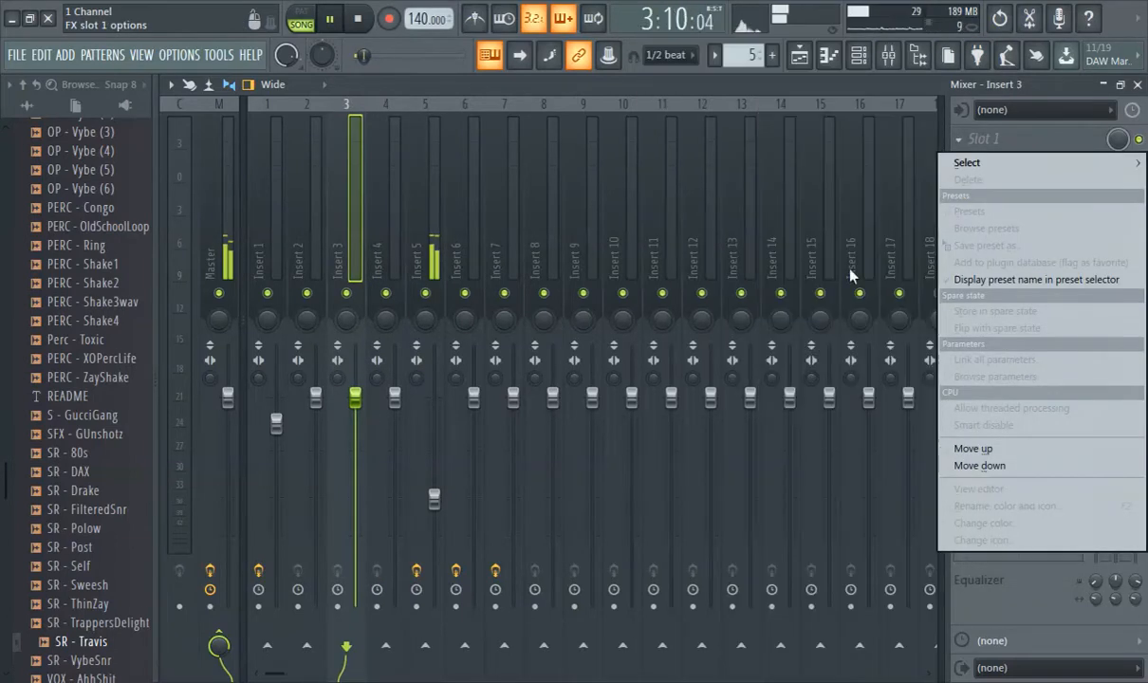
mouse_move(1001, 178)
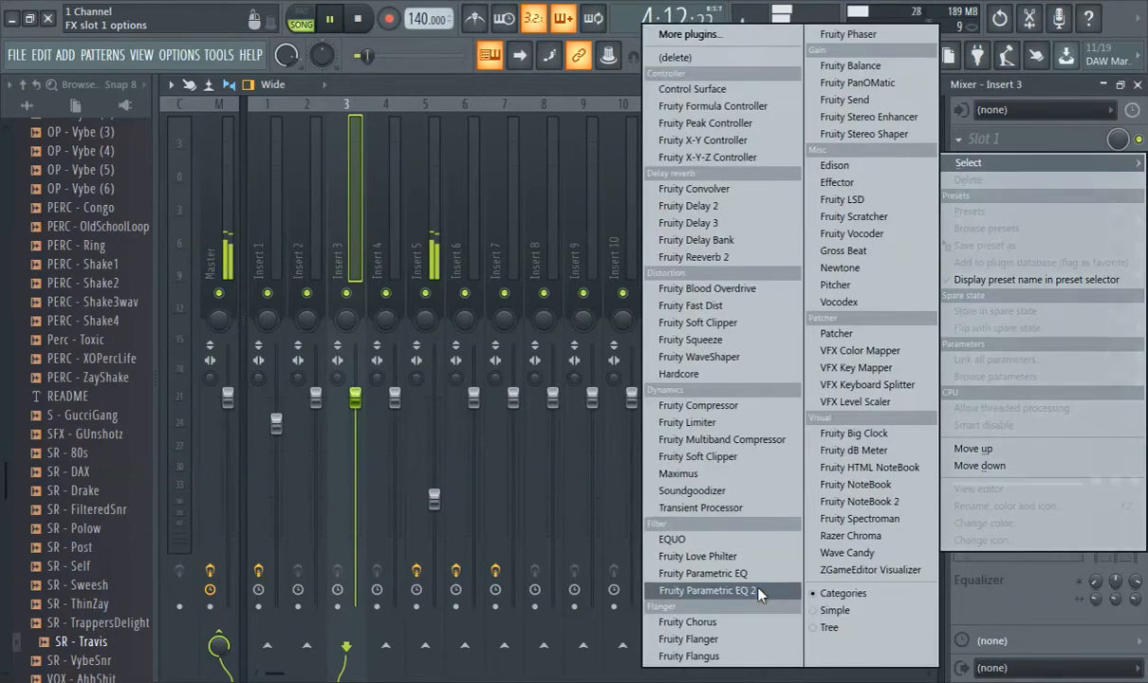
click(706, 560)
drag(454, 170, 553, 256)
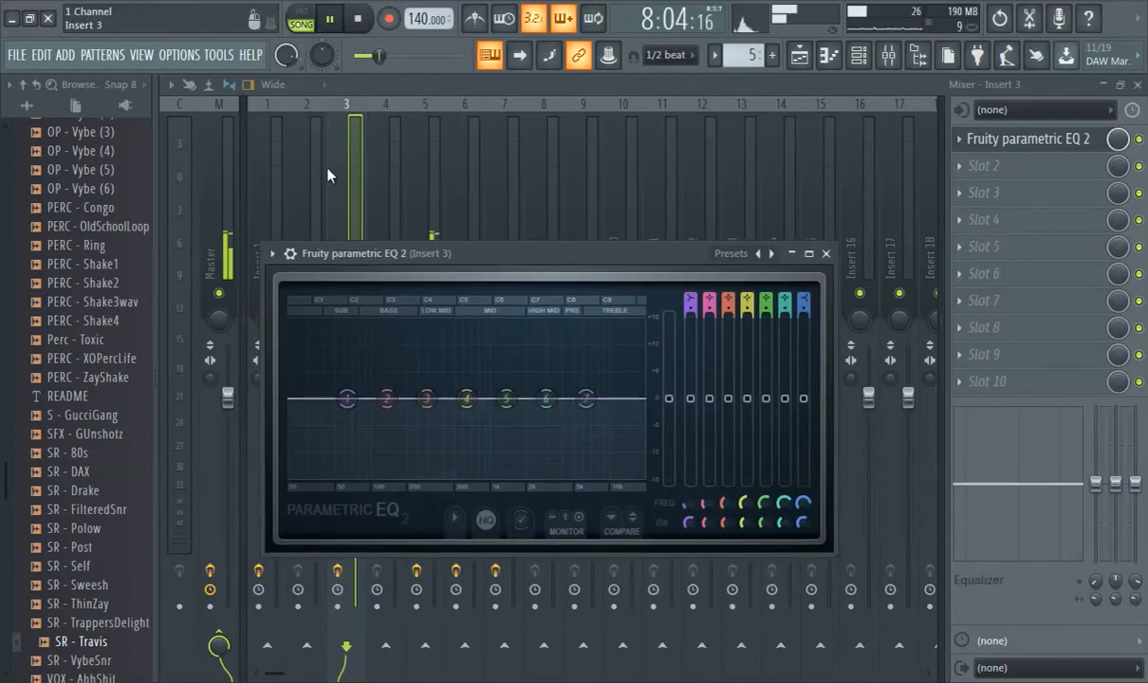
- Boost the low frequencies of Insert 3 by raising EQ bands 1, 2 and 3, with band 2 raised the most
drag(347, 398, 341, 363)
drag(387, 398, 429, 382)
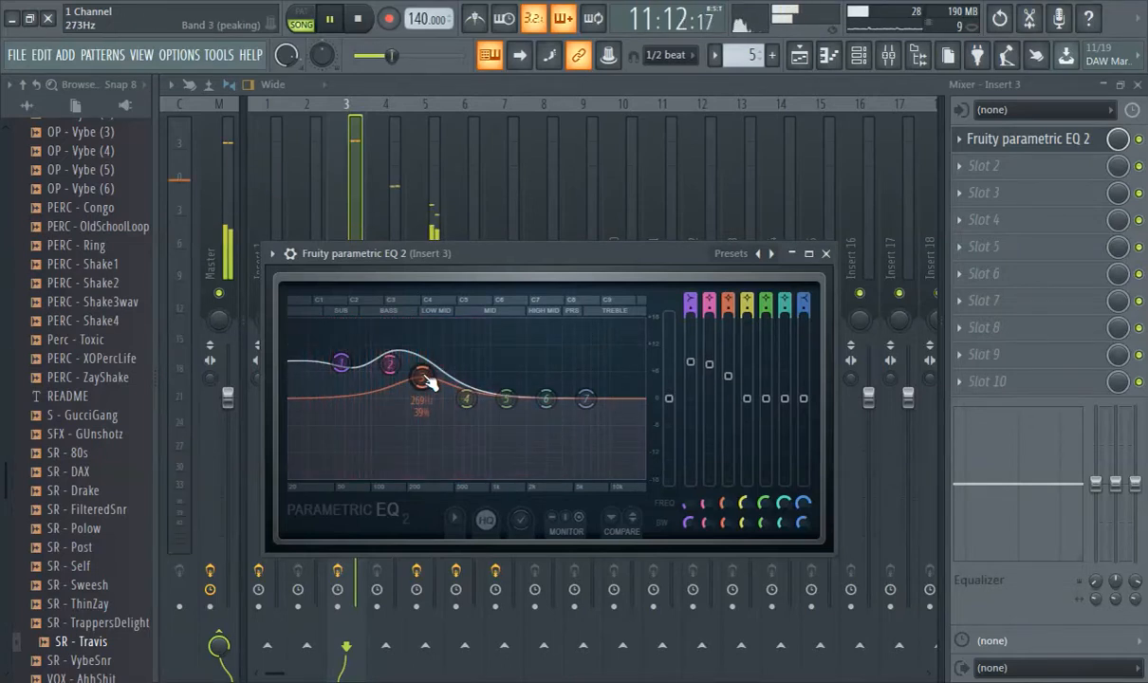
click(342, 361)
drag(342, 361, 399, 368)
click(422, 381)
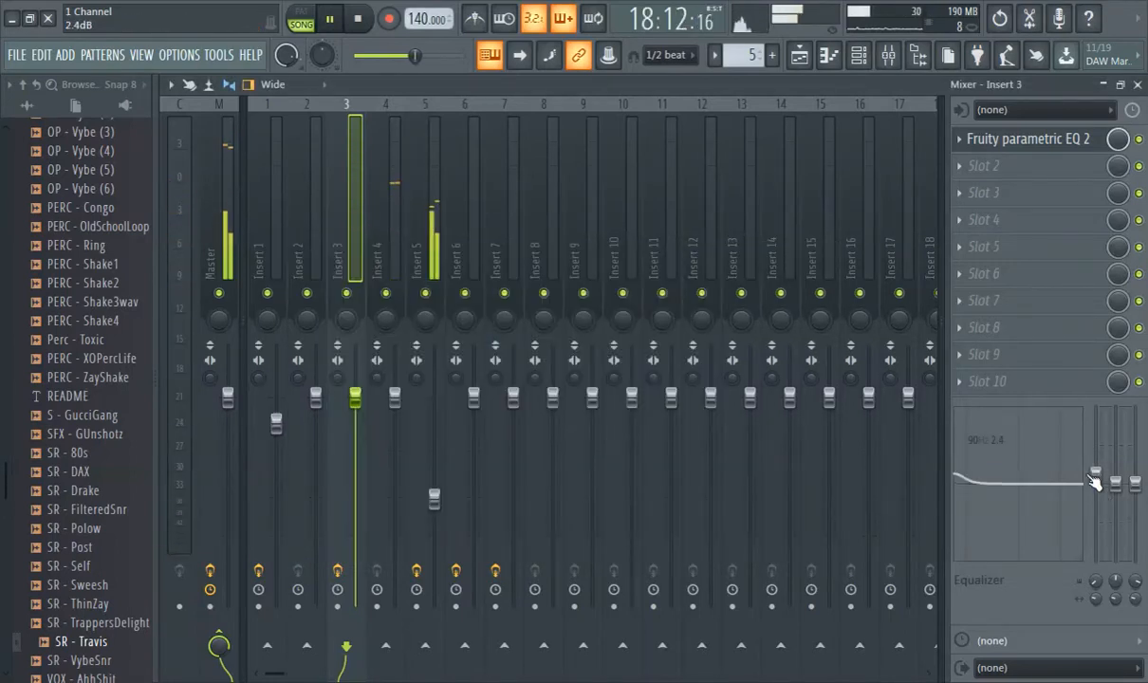
- Set Insert 3's built-in low equalizer band to 1.6 dB at 90 Hz and lower the track's volume fader slightly
drag(1093, 480, 1093, 485)
drag(355, 399, 361, 420)
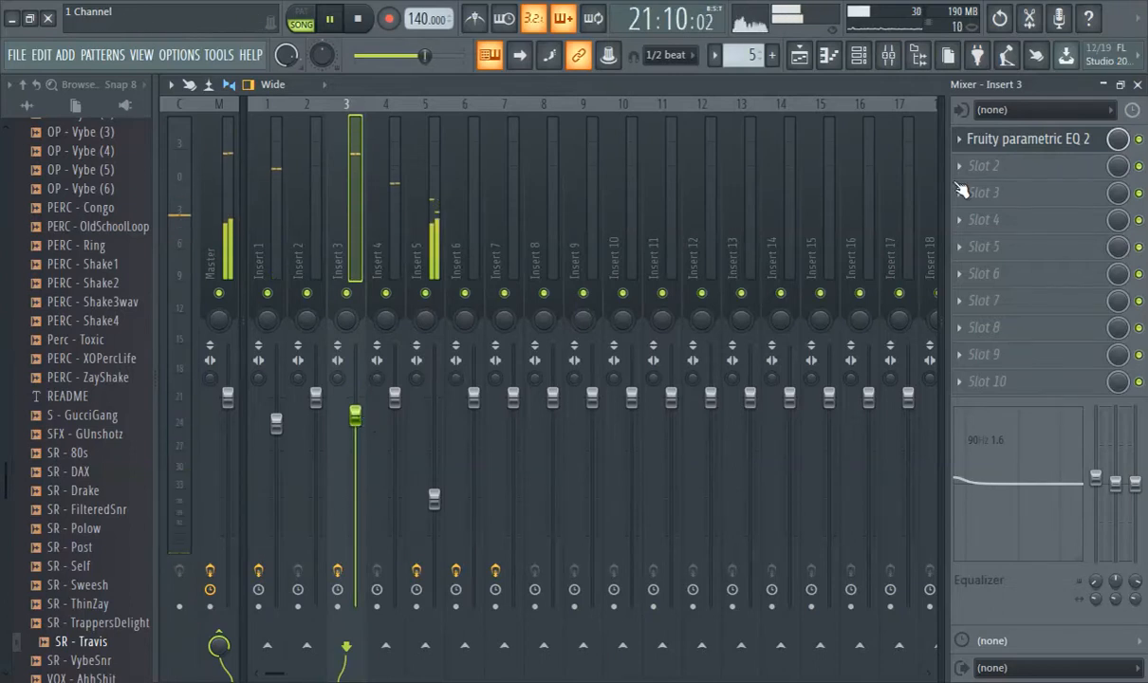
- Cut the highs of Insert 3 by lowering band 7 of its Fruity Parametric EQ 2 to the minimum
click(1017, 142)
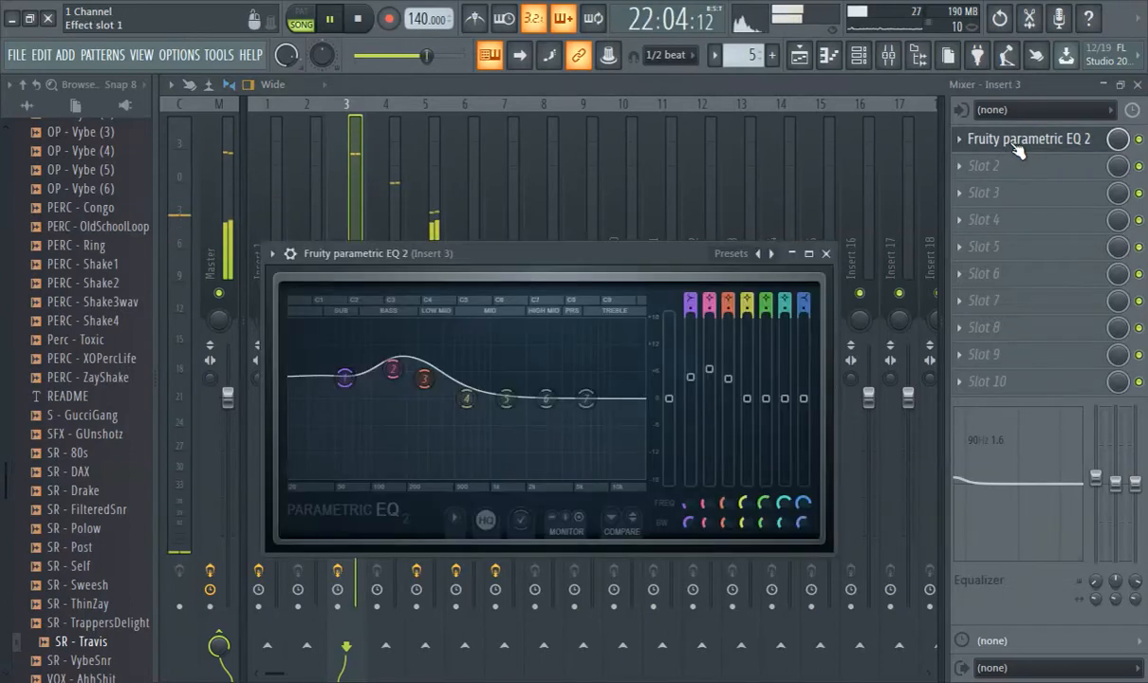
drag(585, 399, 578, 481)
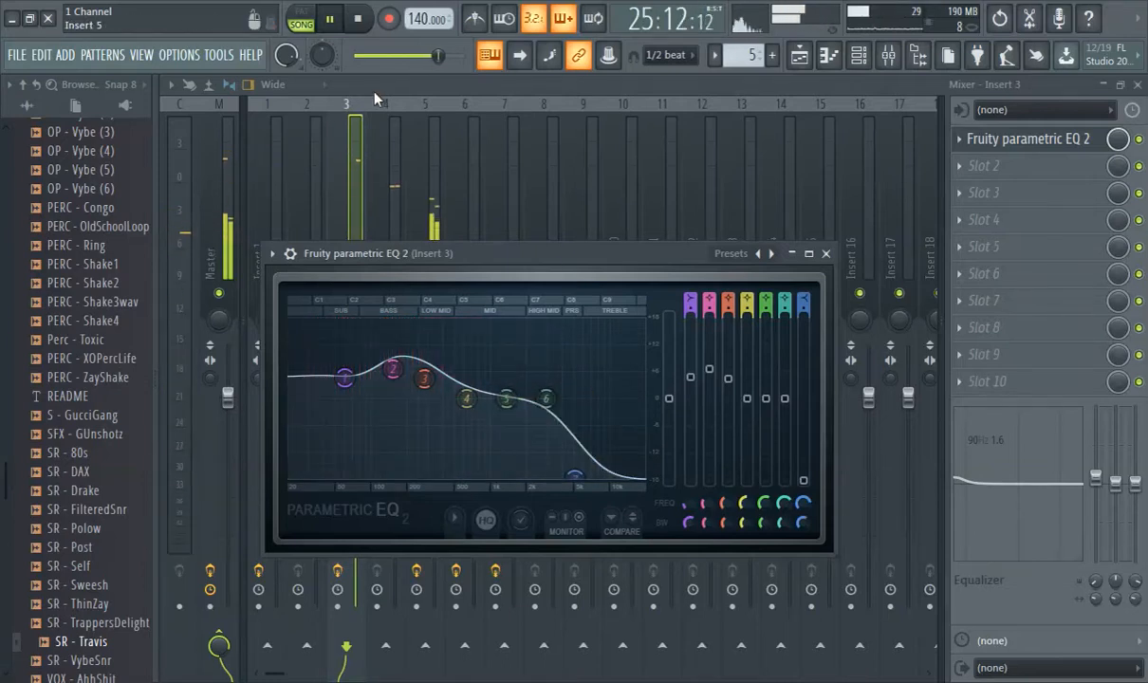
click(400, 88)
- Load Fruity Reeverb 2 into effect slot 1 of mixer Insert 4 and lower its dry and wet levels
click(403, 128)
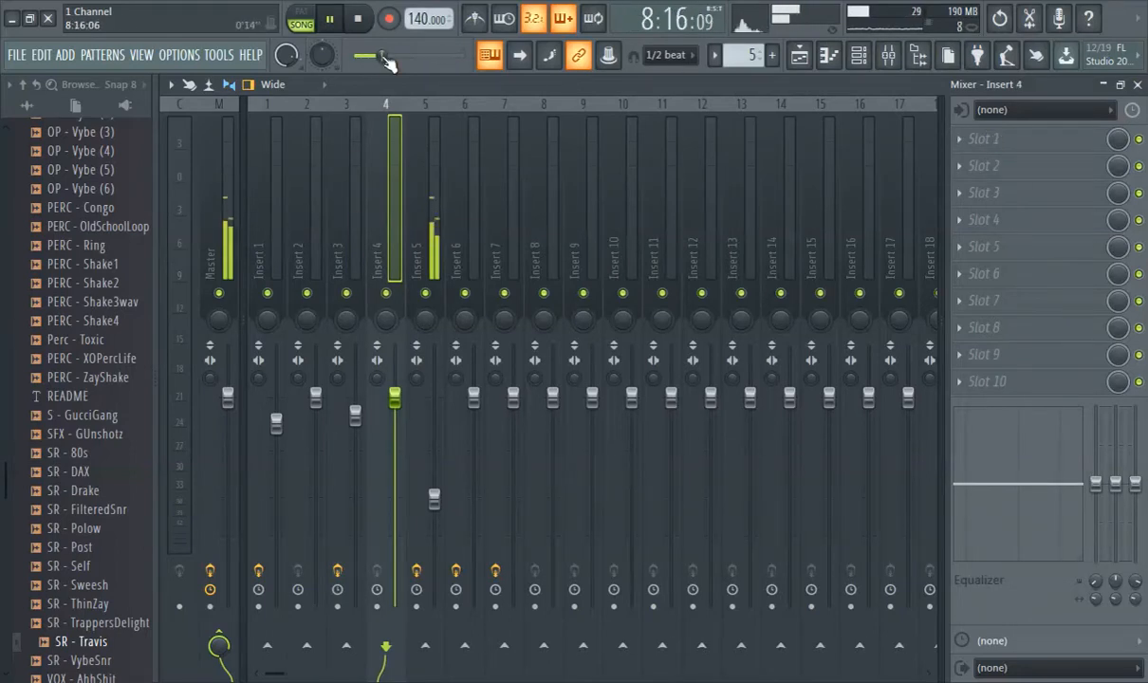
click(958, 141)
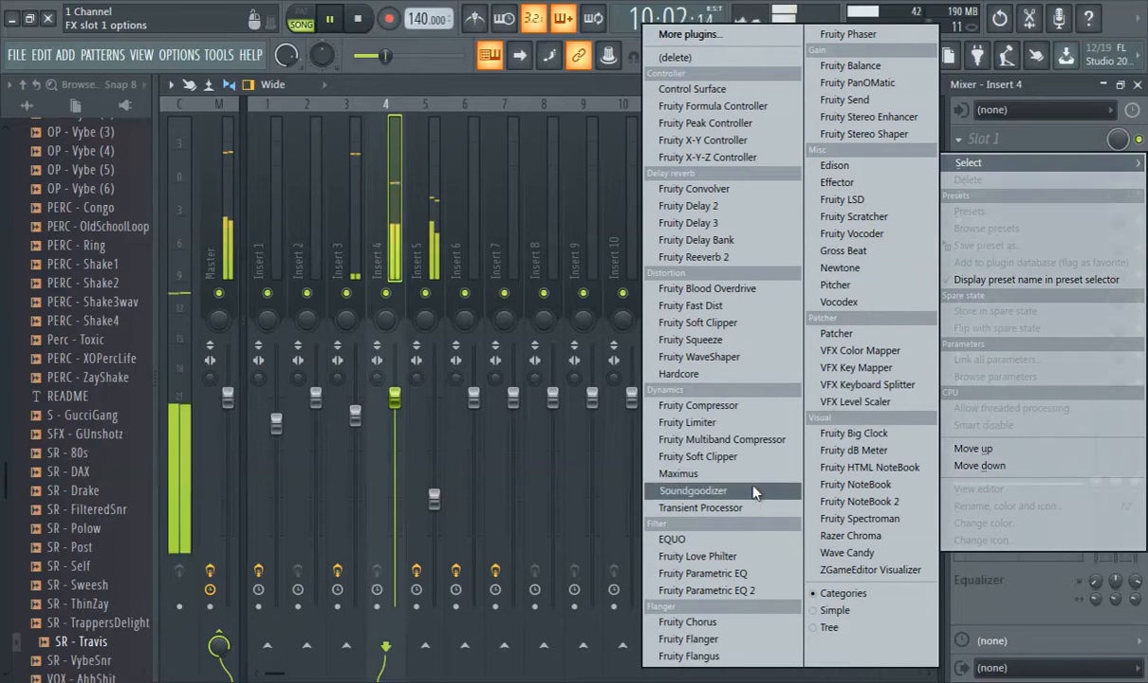
click(698, 260)
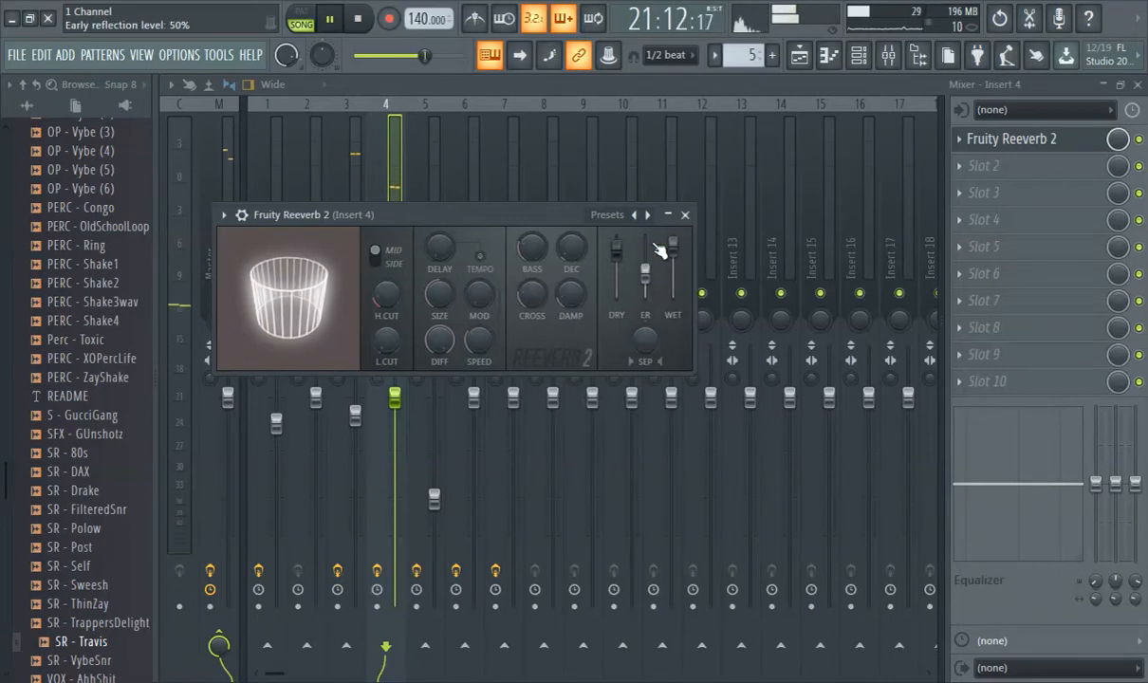
scroll(633, 256, up, 2)
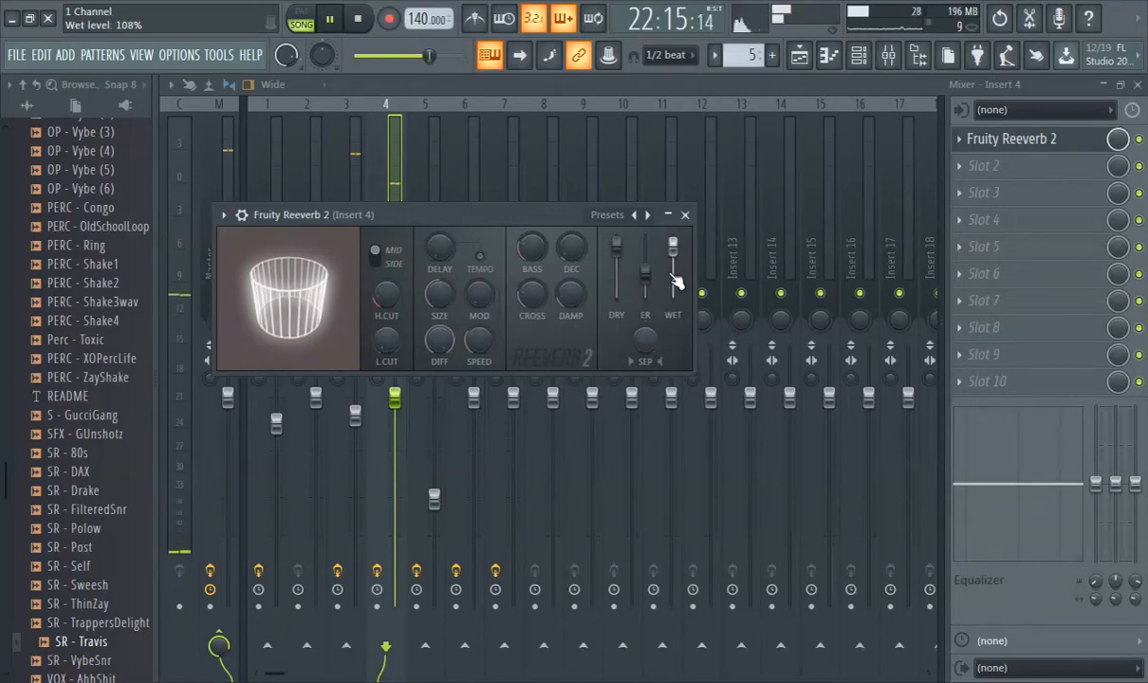
drag(618, 248, 617, 256)
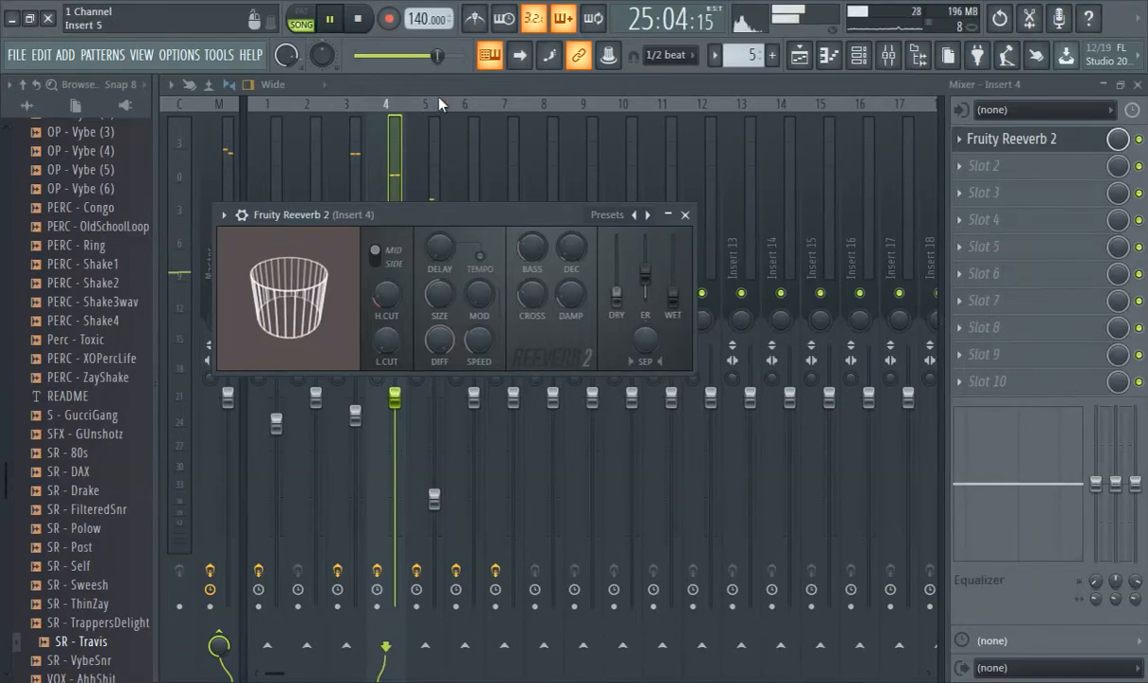
- Replay an earlier part of the song, raise the Fruity Reeverb 2 dry level on Insert 4, and close the plugin
drag(436, 64, 404, 65)
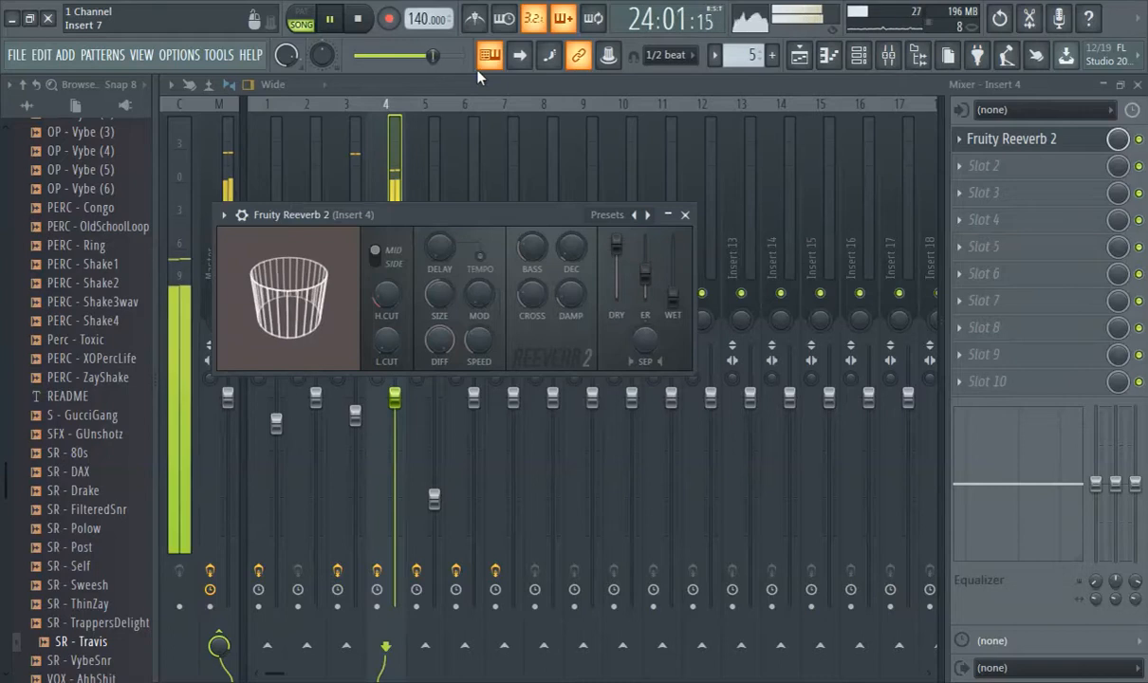
click(685, 215)
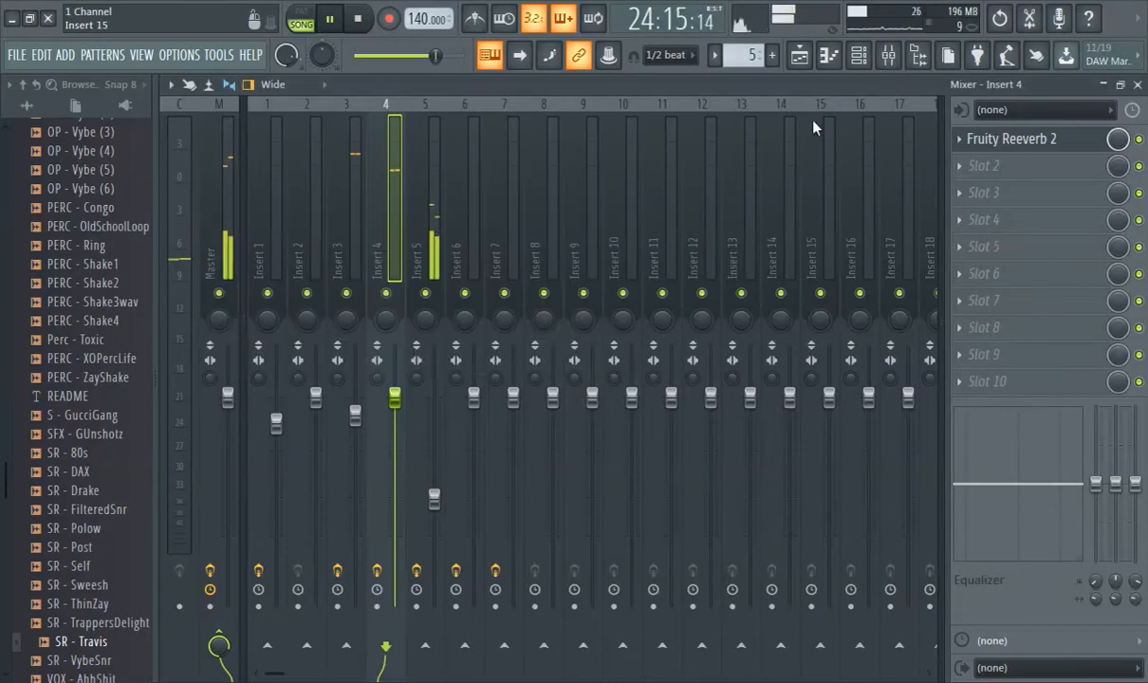
- Clone the SR - Travis channel and copy its step pattern into the clone
click(858, 55)
right_click(272, 461)
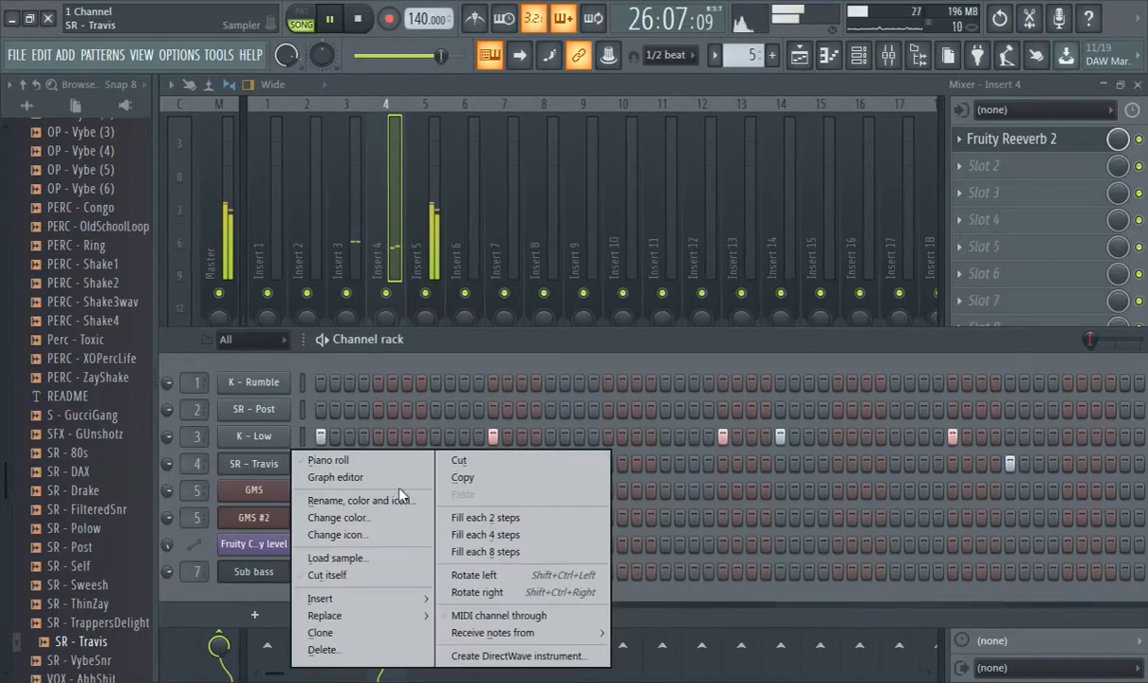
click(327, 633)
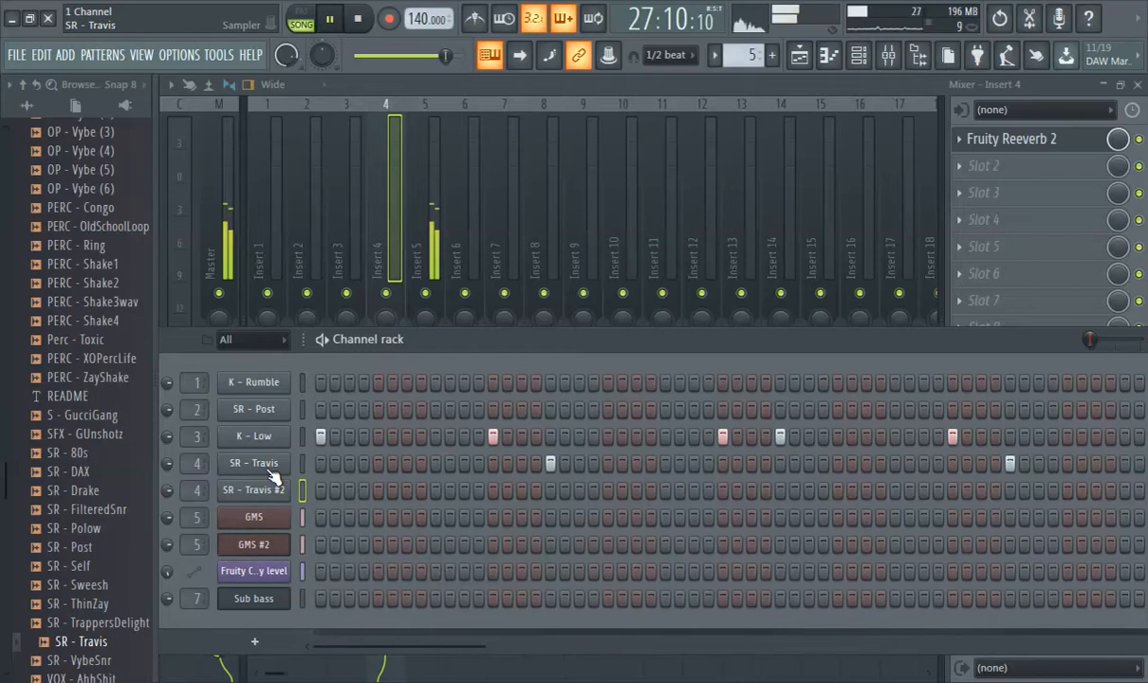
right_click(271, 470)
click(465, 477)
right_click(275, 494)
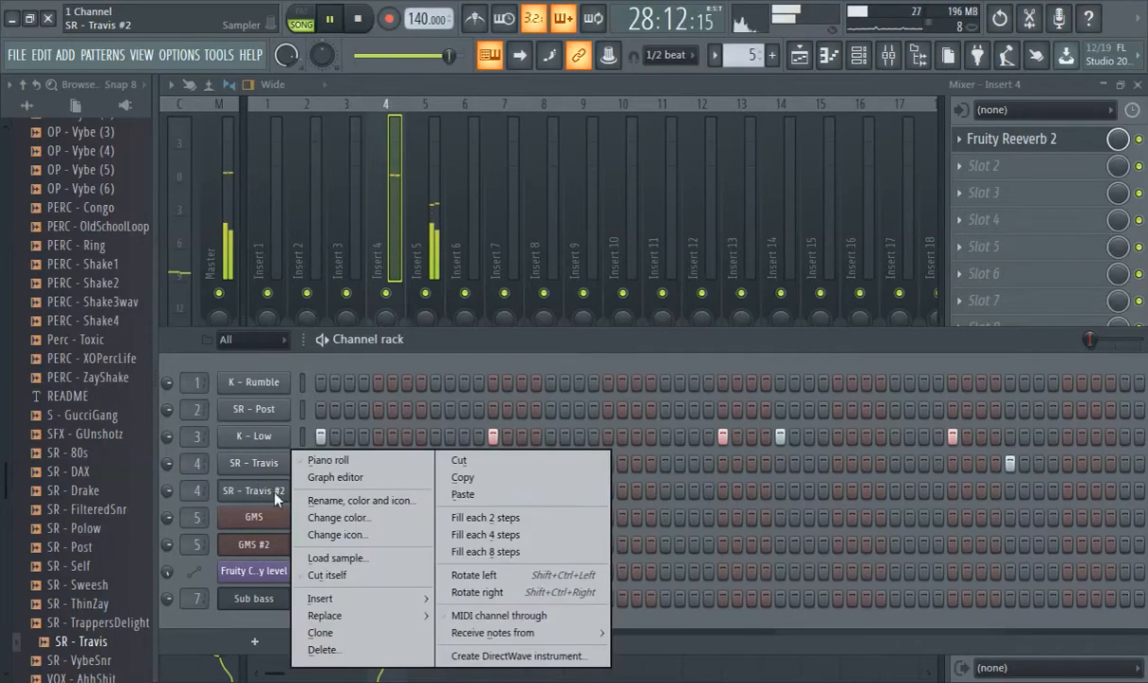
click(463, 494)
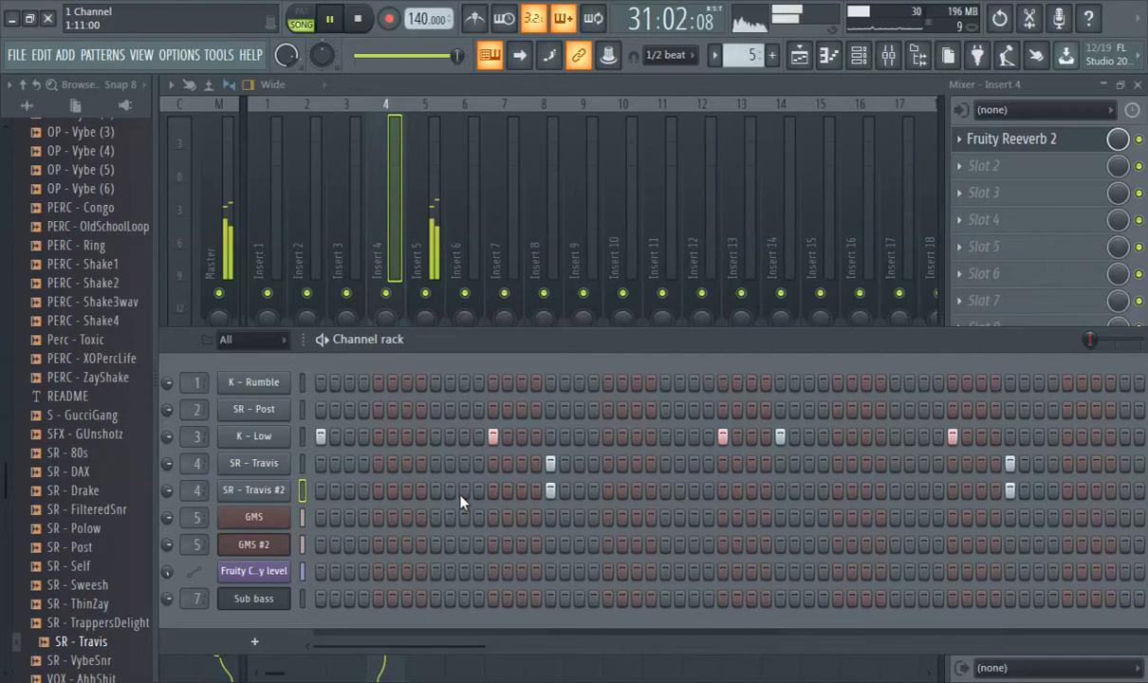
- Replay the arrangement from just before bar 9 and lower the volume fader of mixer Insert 4 to -3.9 dB
click(803, 56)
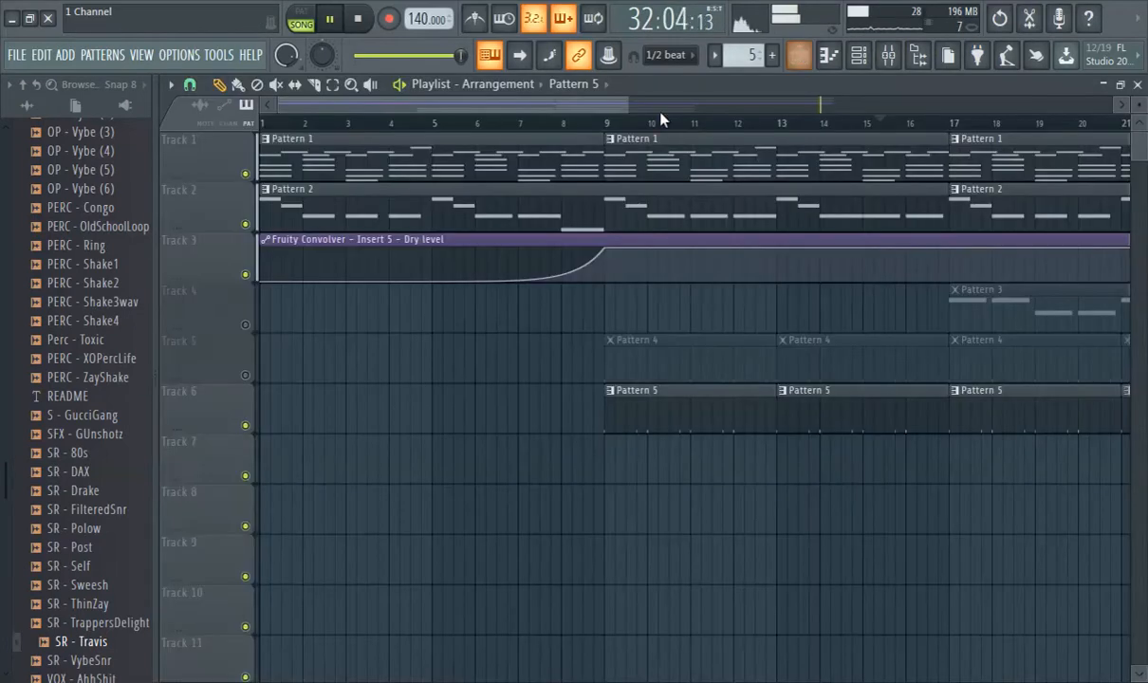
click(598, 126)
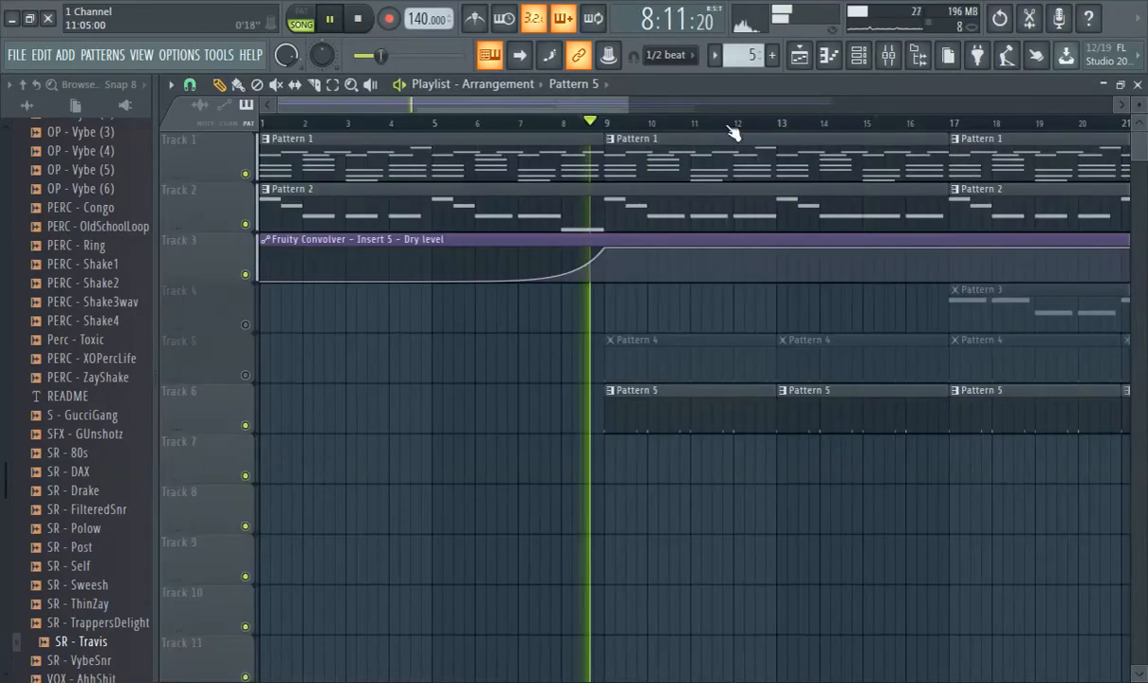
click(865, 66)
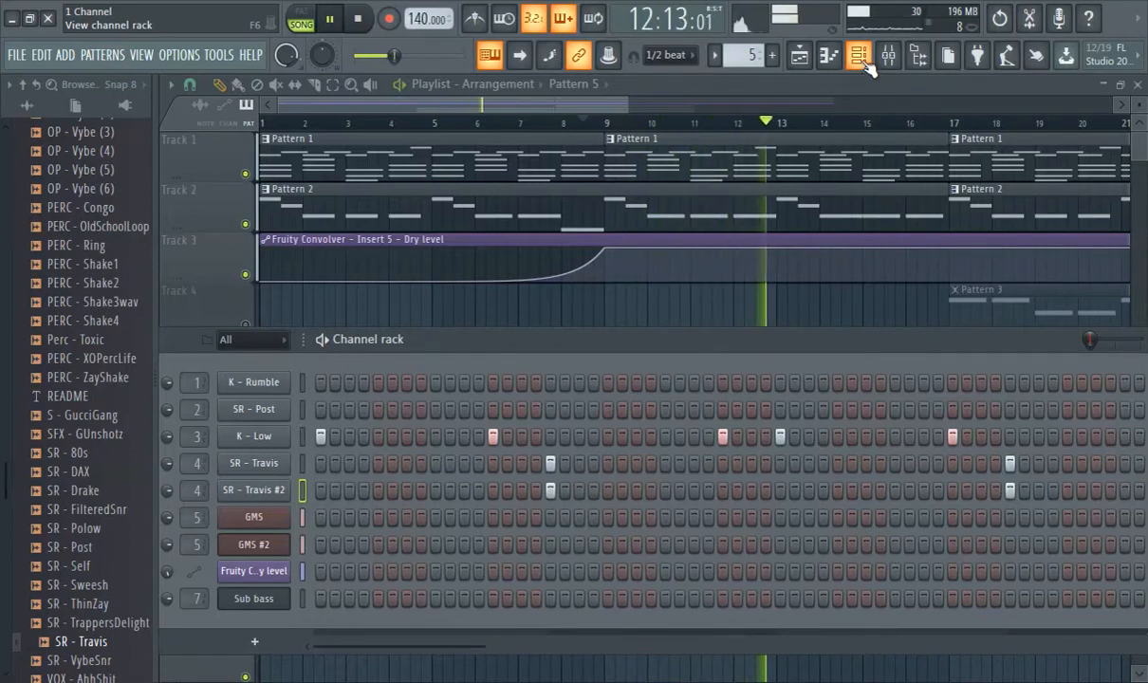
click(888, 55)
drag(395, 399, 400, 440)
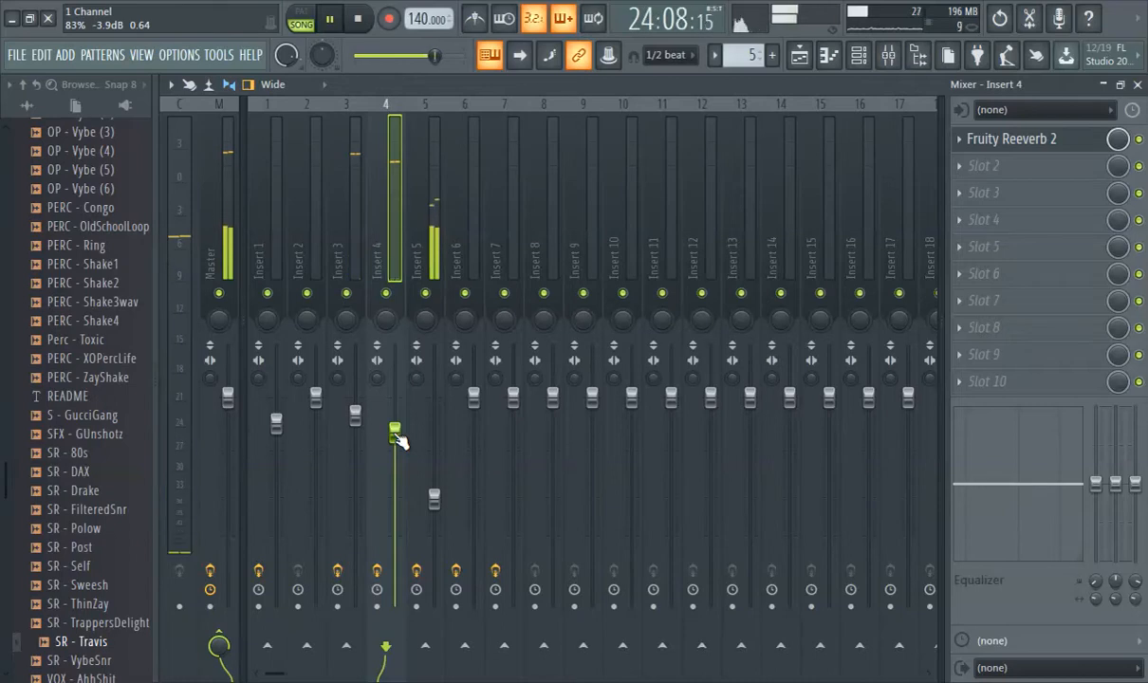
- Delete the Pattern 5 clips at bars 13 and 21 on Track 6 and resume playback around bar 7
click(800, 59)
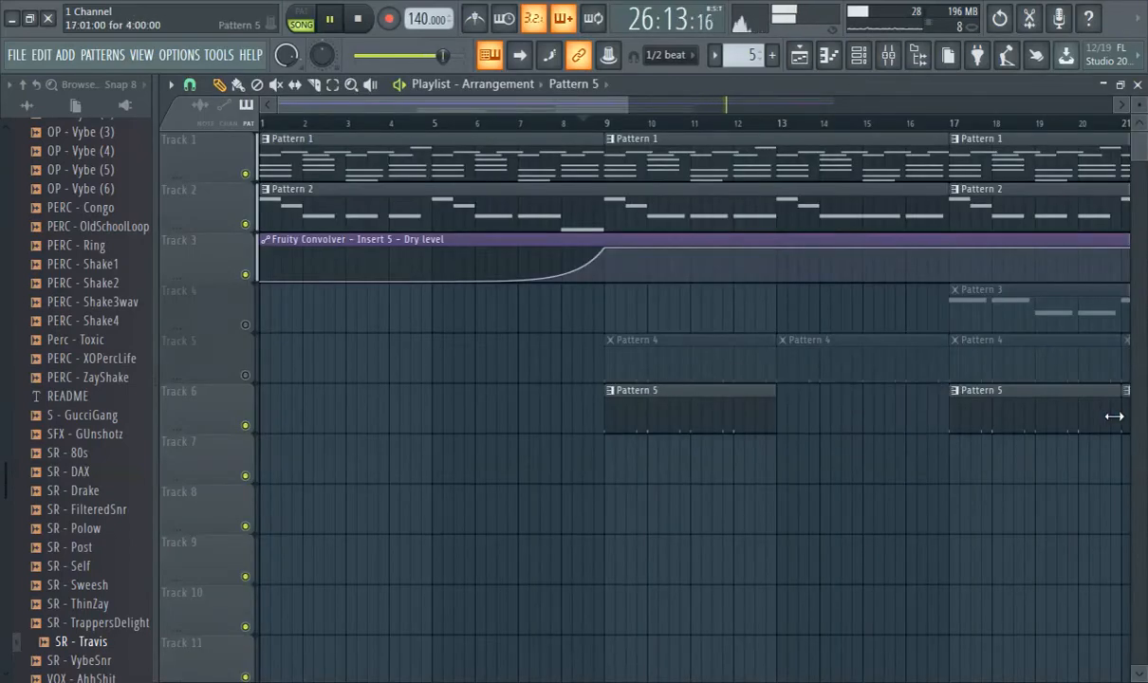
scroll(586, 124, right, 5)
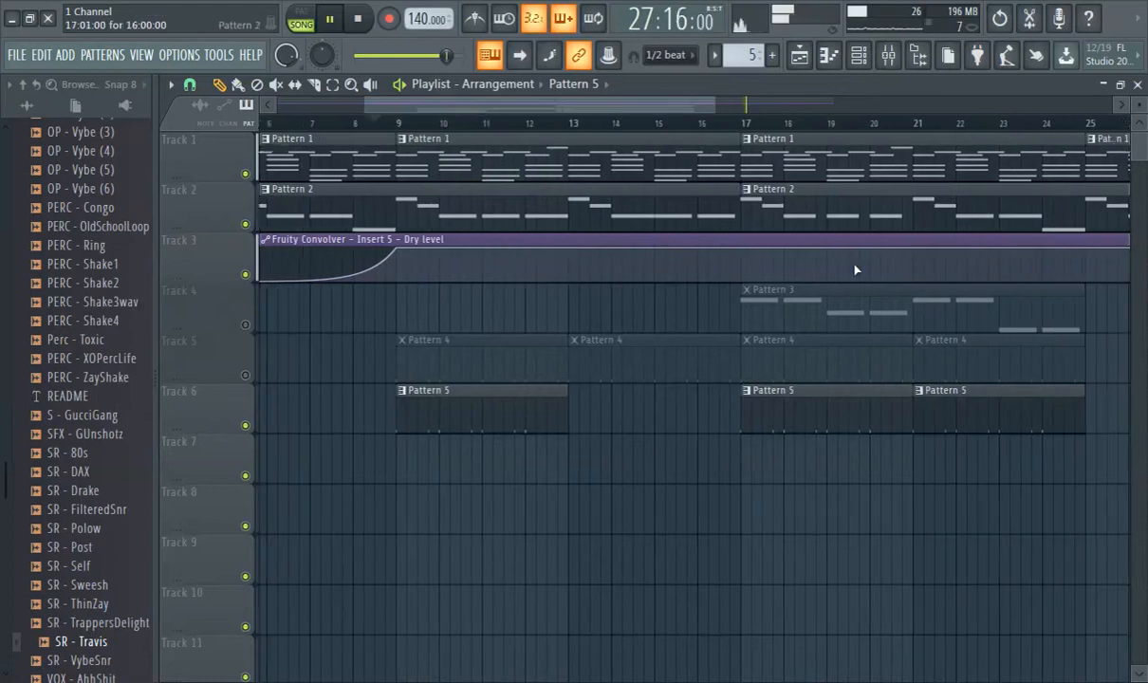
right_click(994, 423)
click(326, 123)
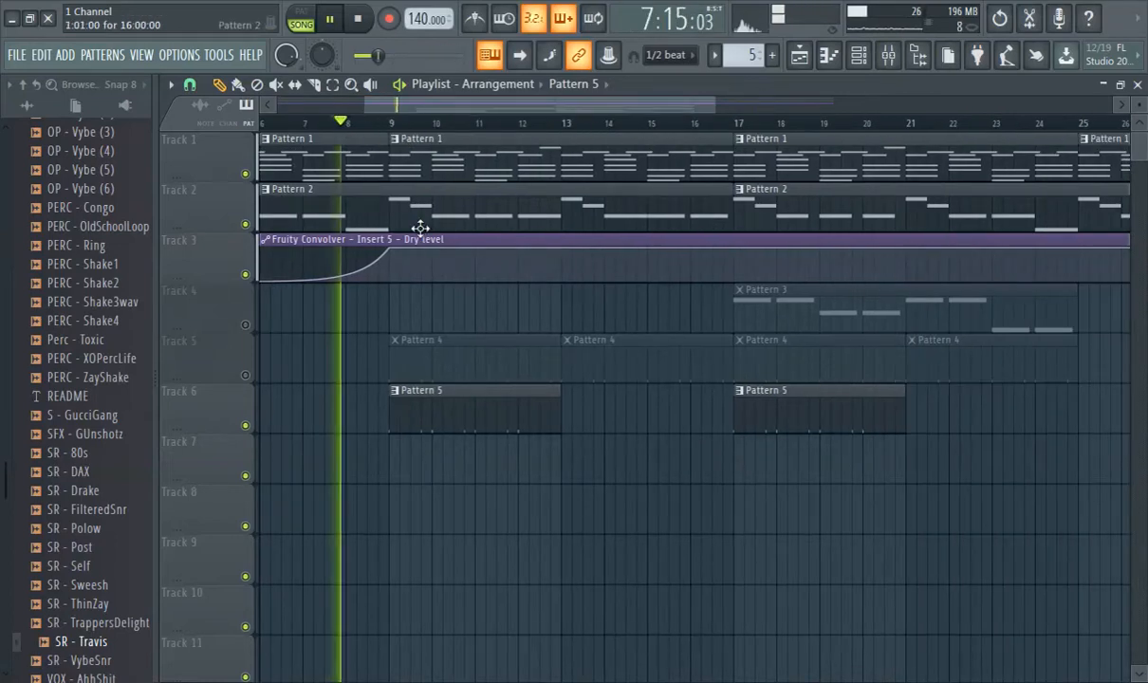
- Extend Pattern 5 by duplicating its K - Low notes into bars 5 to 7 and its SR - Travis #2 notes at bars 6 and 8
double_click(479, 417)
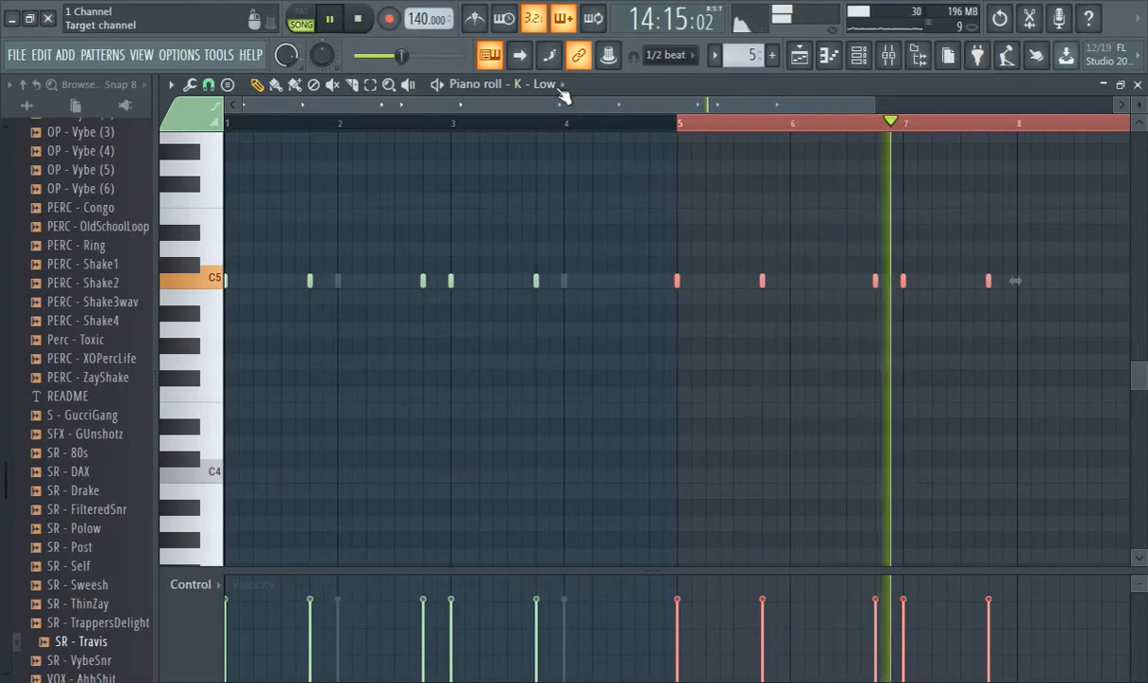
click(536, 83)
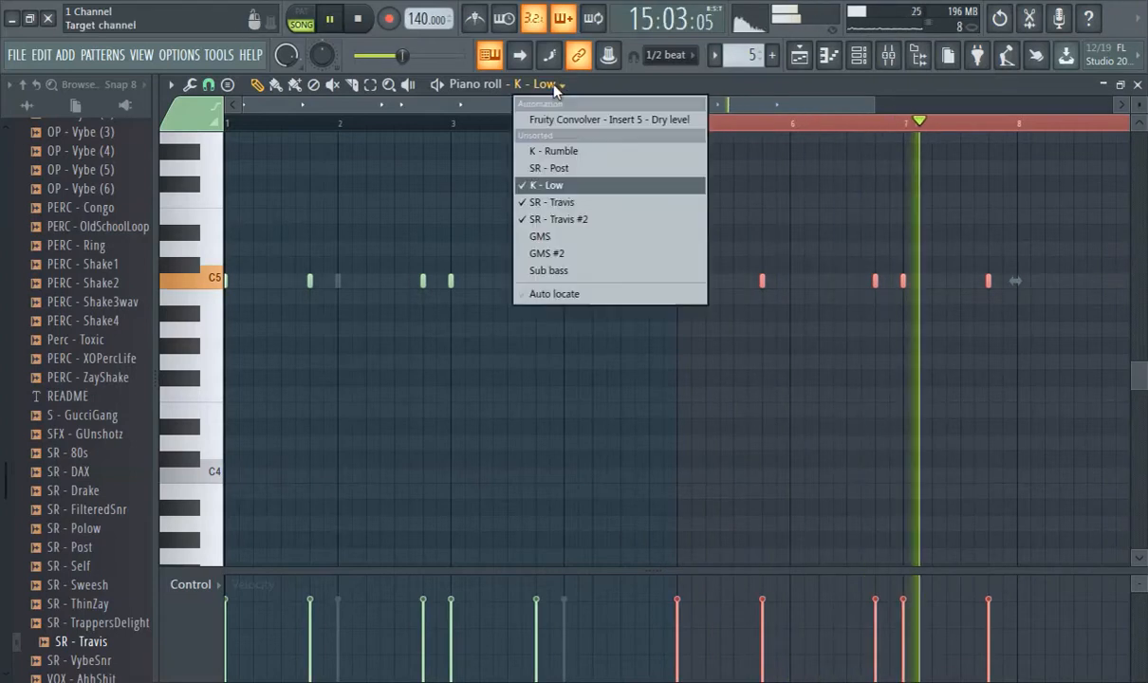
click(560, 219)
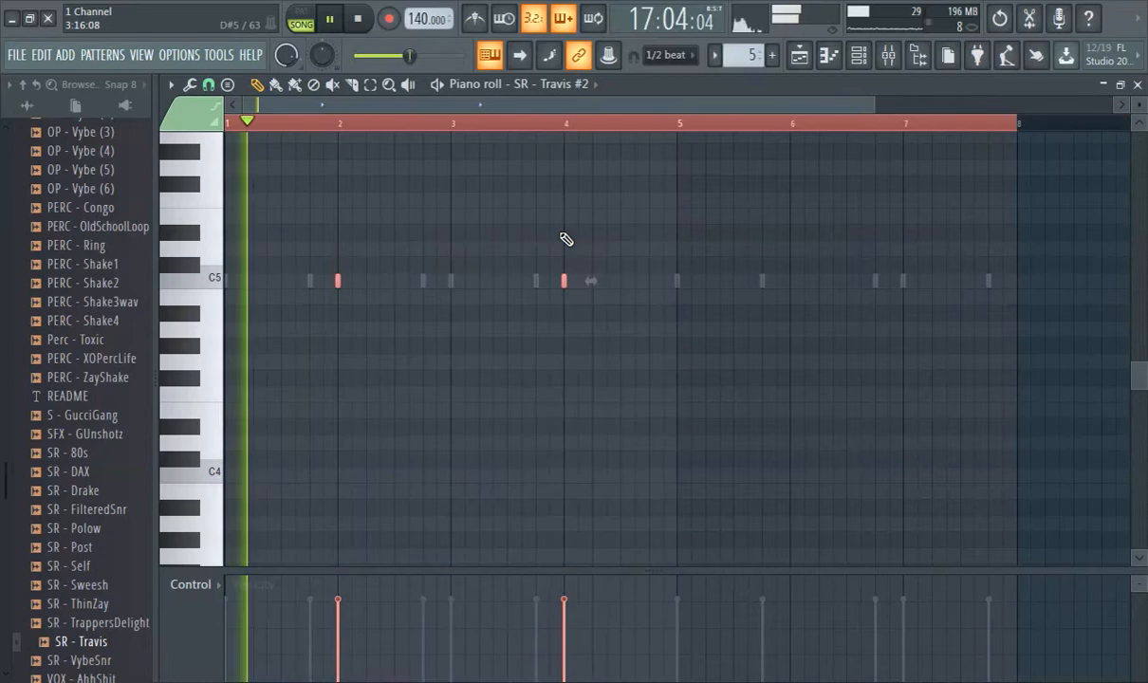
drag(645, 305, 88, 249)
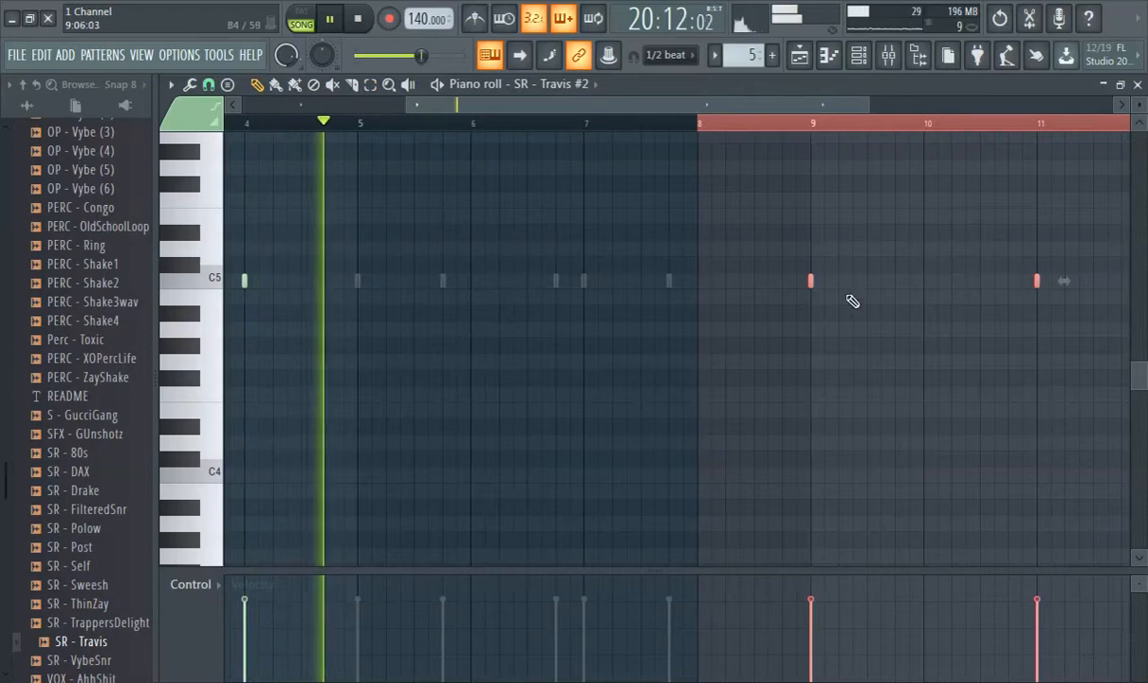
drag(811, 281, 469, 277)
scroll(500, 366, up, 3)
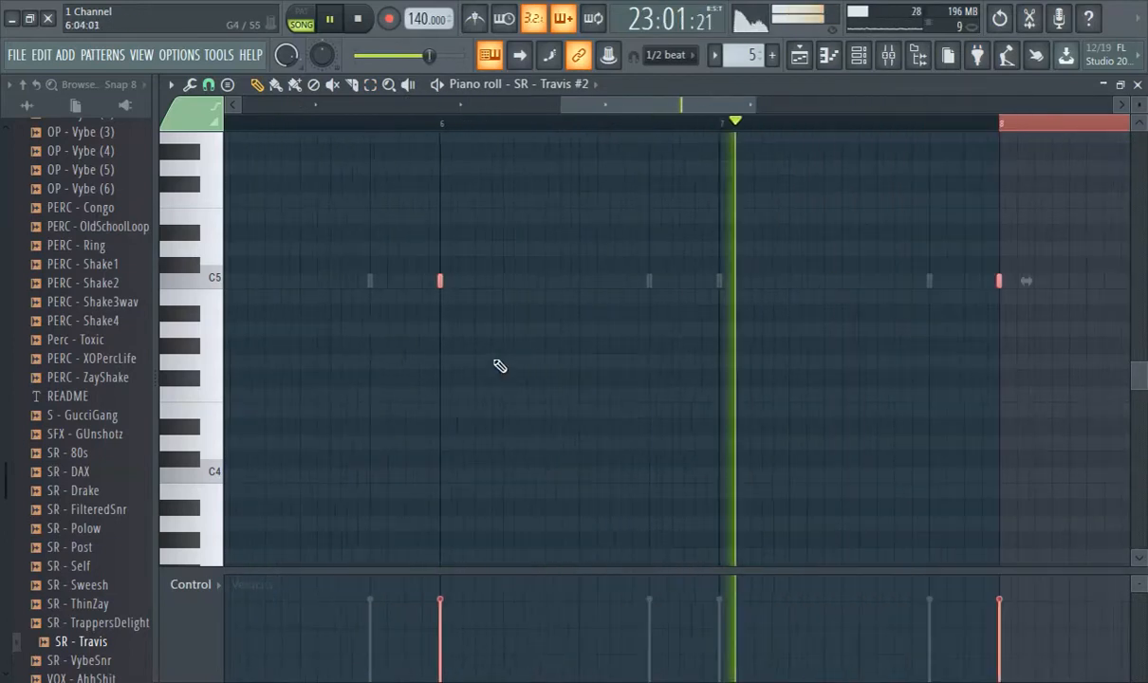
scroll(574, 353, down, 3)
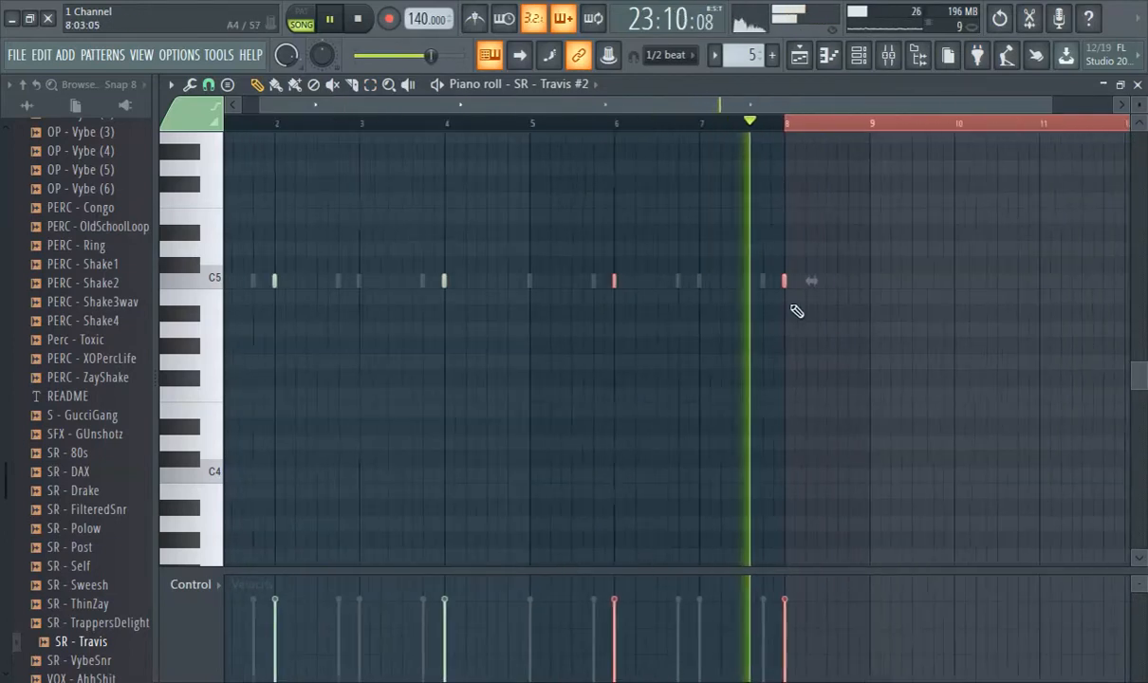
click(533, 126)
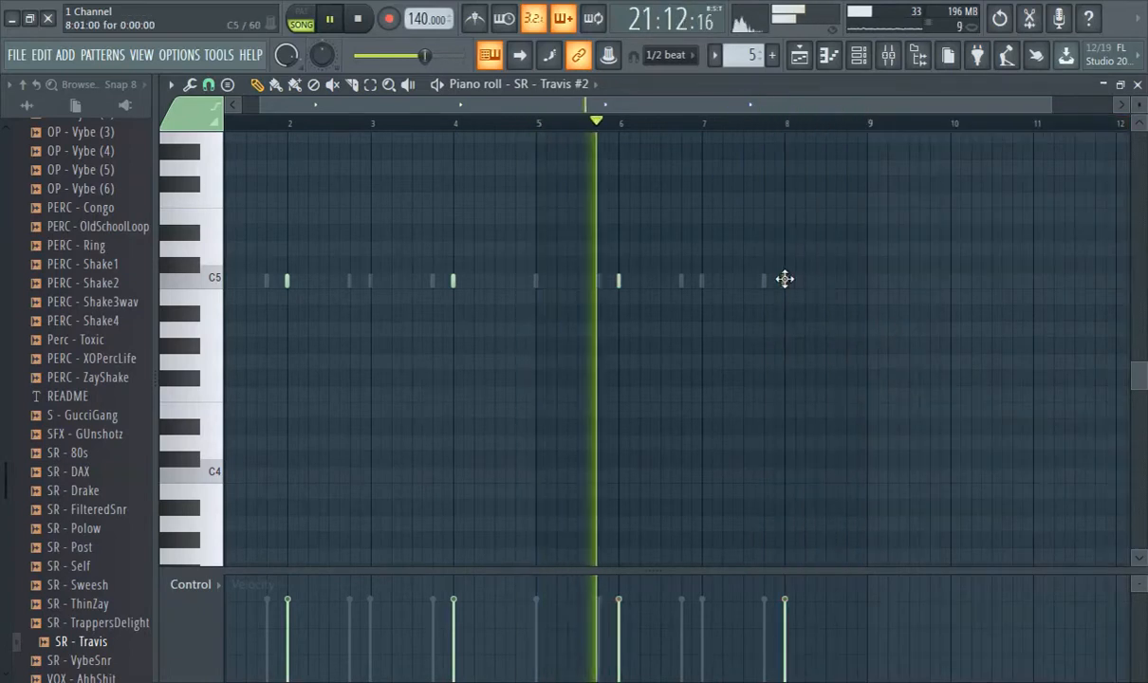
- Audition the arrangement around bars 15 to 23 with Track 4 temporarily unmuted
click(799, 55)
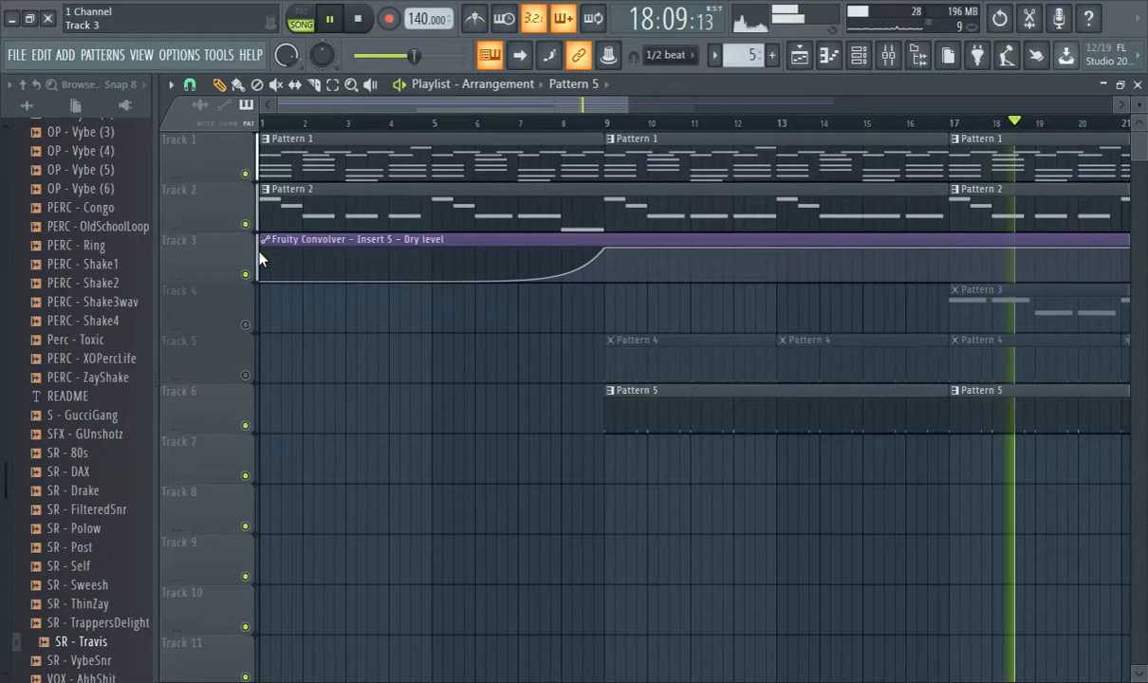
drag(536, 102, 592, 141)
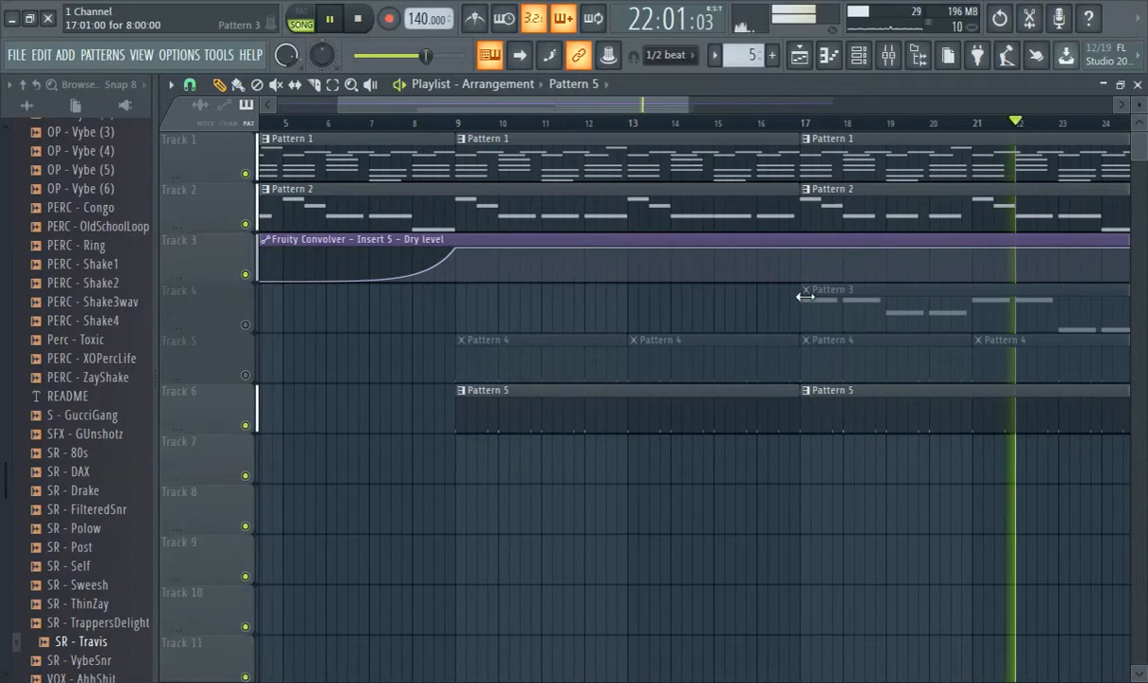
click(246, 324)
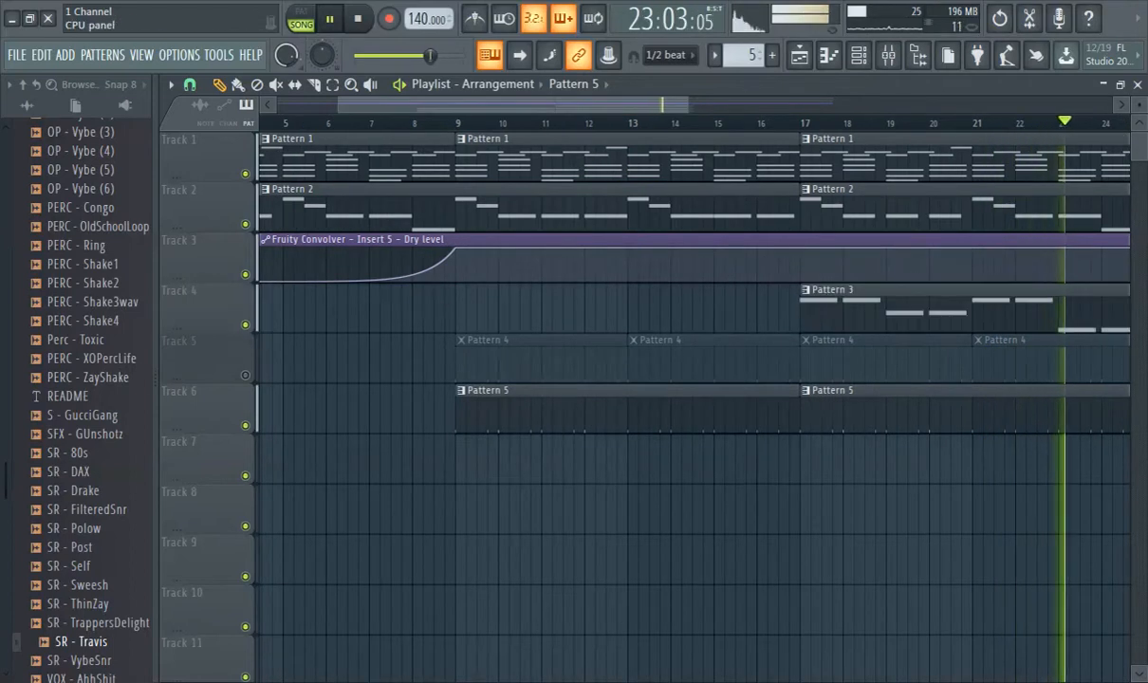
click(730, 124)
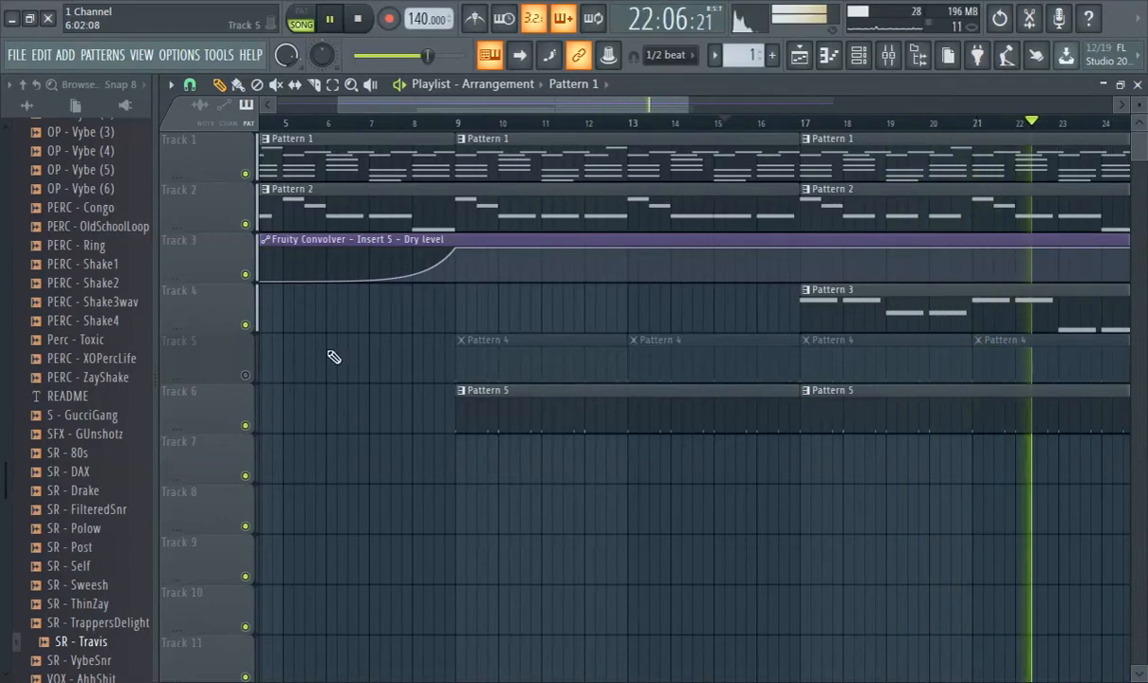
click(246, 326)
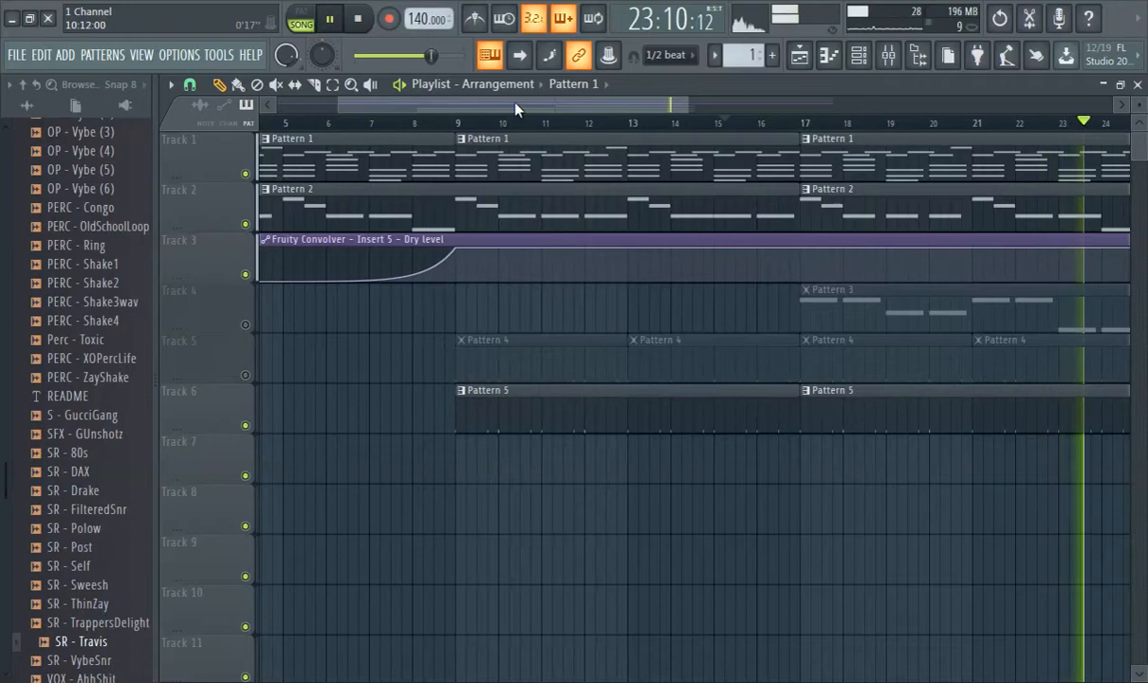
drag(492, 101, 329, 133)
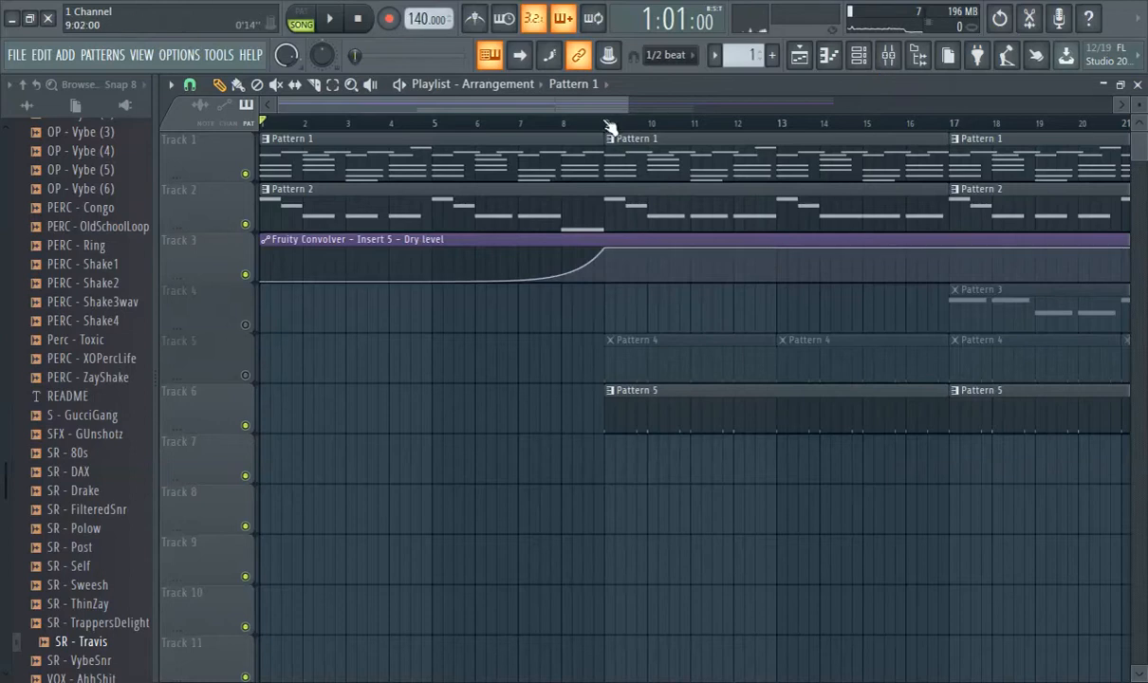
- Load Fruity Parametric EQ 2 into effect slot 2 of Insert 4 and cut the lows by lowering band 1 during playback
click(329, 18)
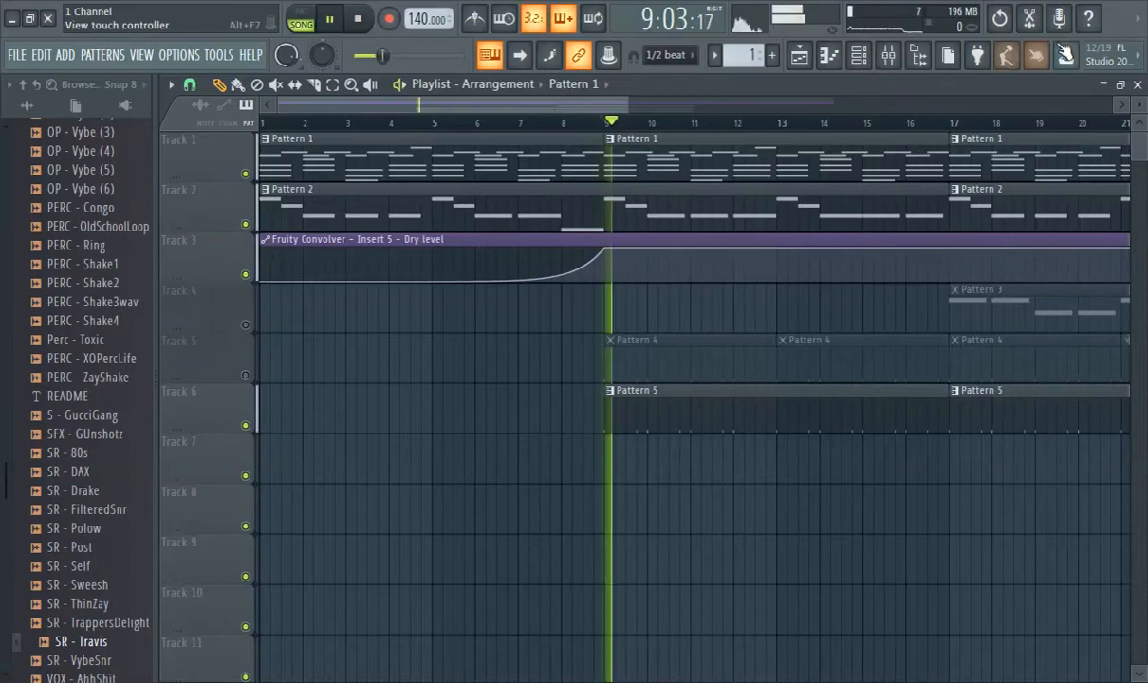
click(887, 54)
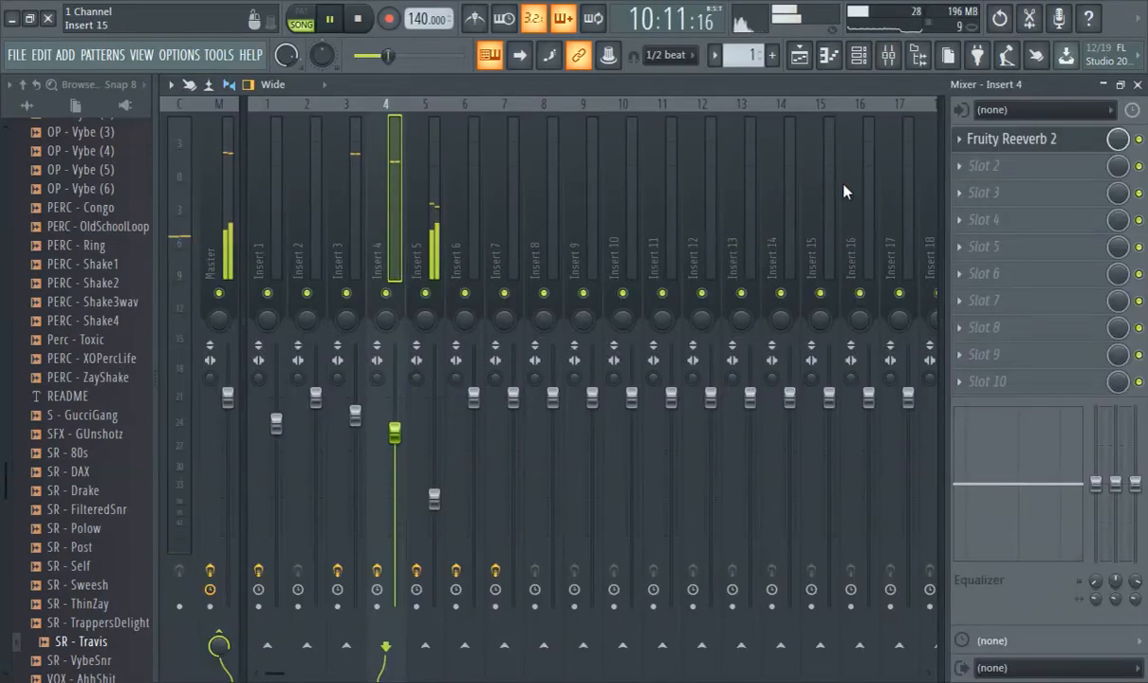
click(972, 166)
click(721, 590)
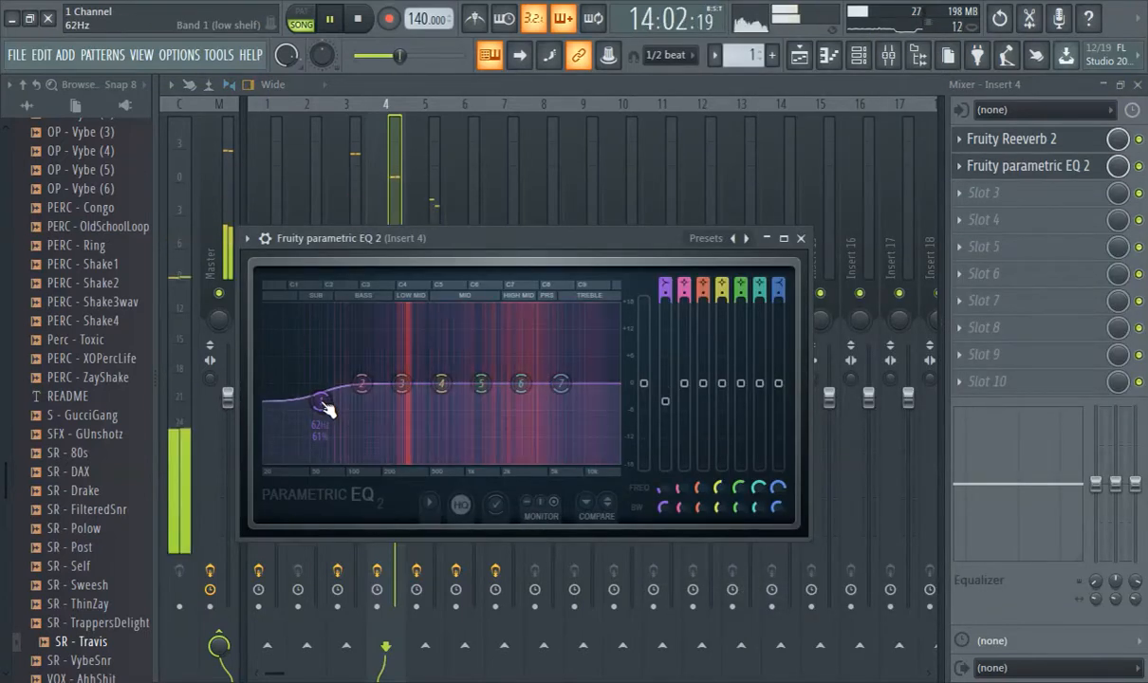
drag(324, 406, 327, 469)
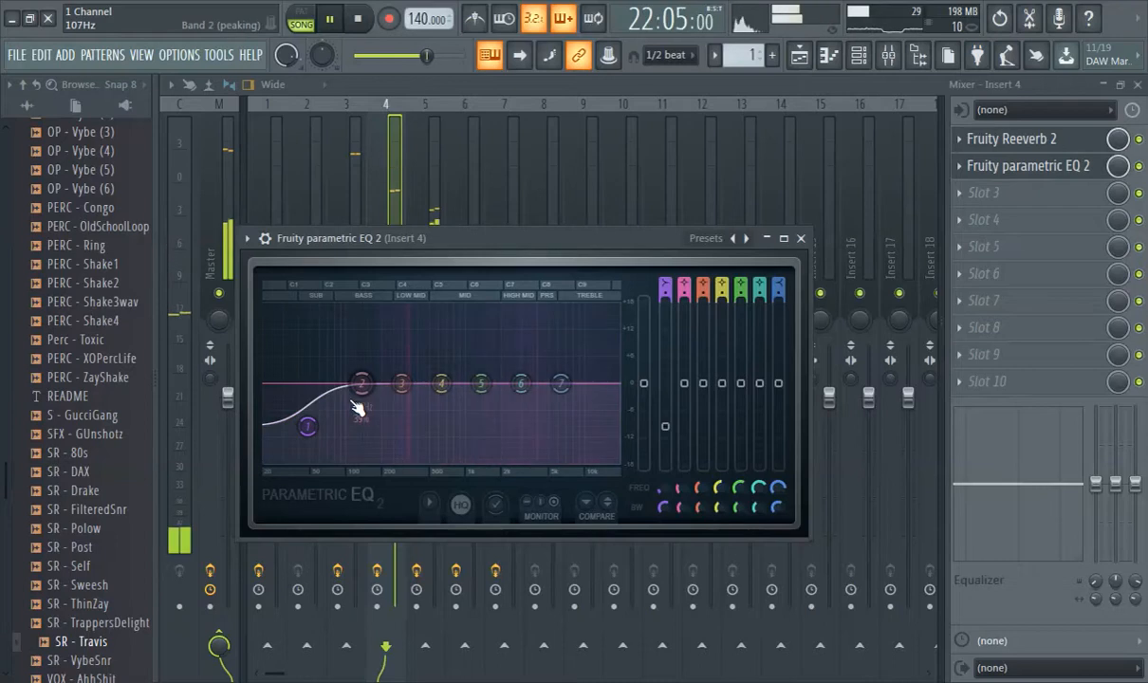
click(520, 90)
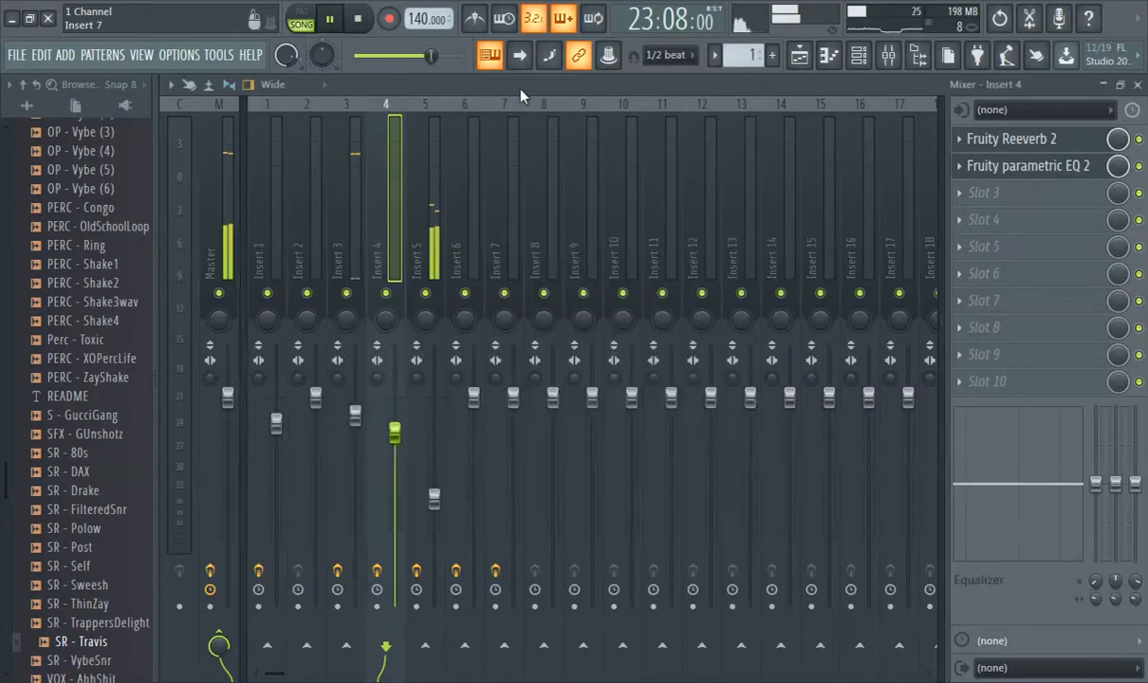
- Stop playback and set the audio input of mixer Insert 9 to the mono source In 1
click(799, 56)
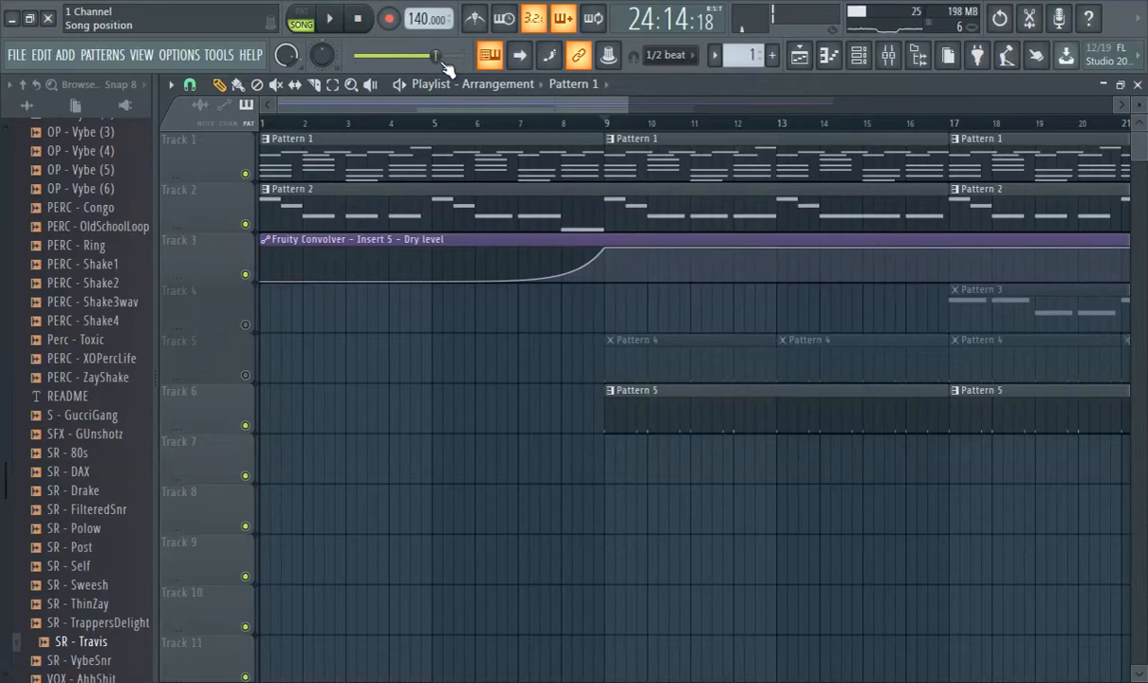
click(901, 56)
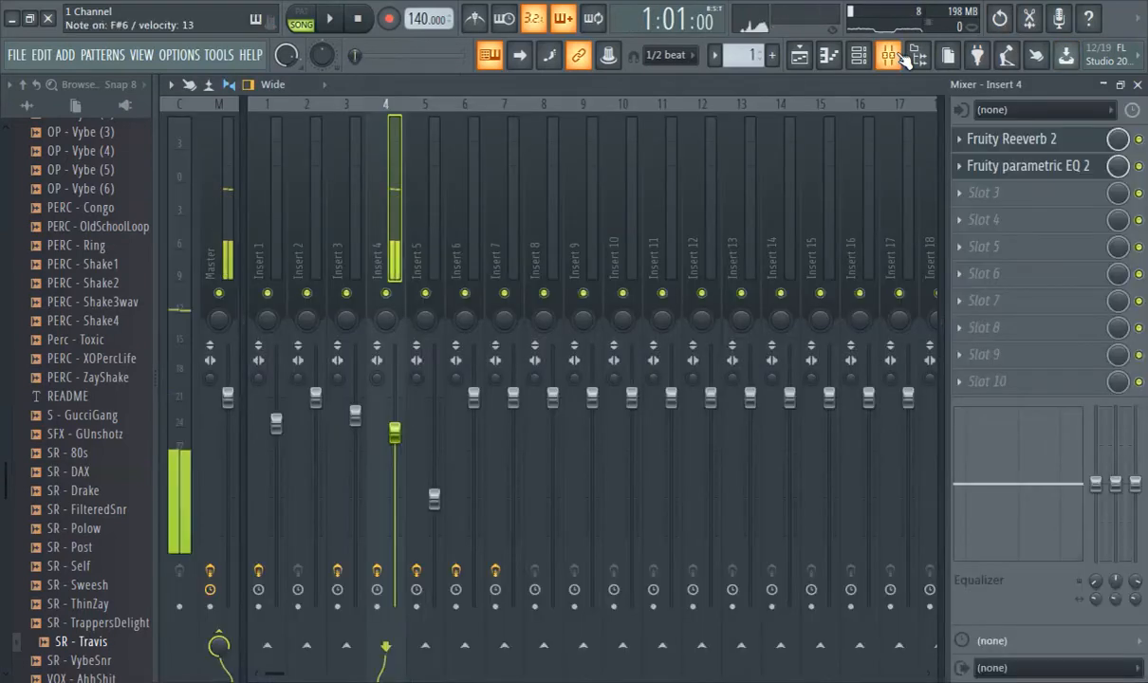
click(588, 166)
click(1042, 112)
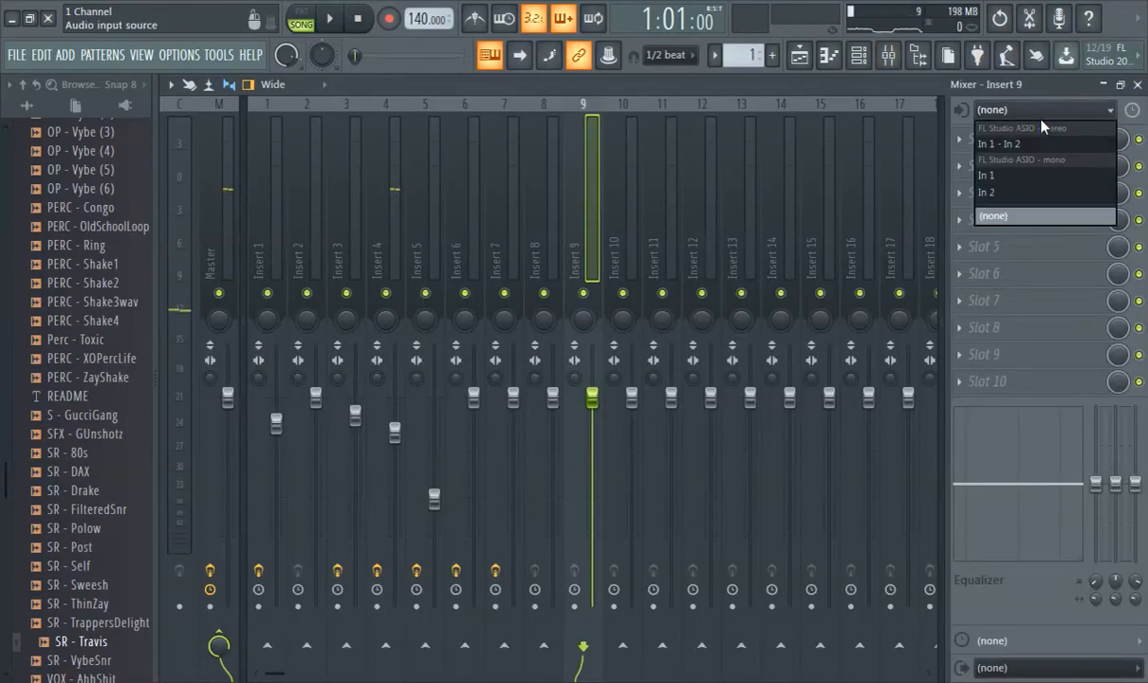
click(1018, 176)
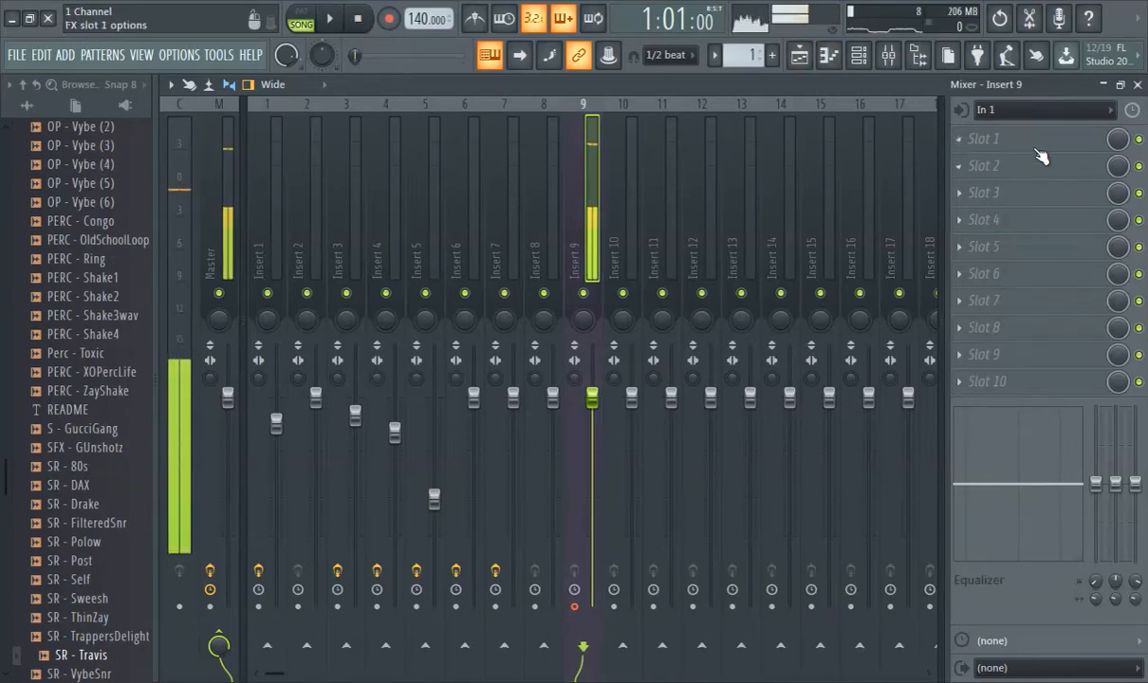
- Load Fruity Vocoder into effect slot 1 of Insert 9
click(971, 140)
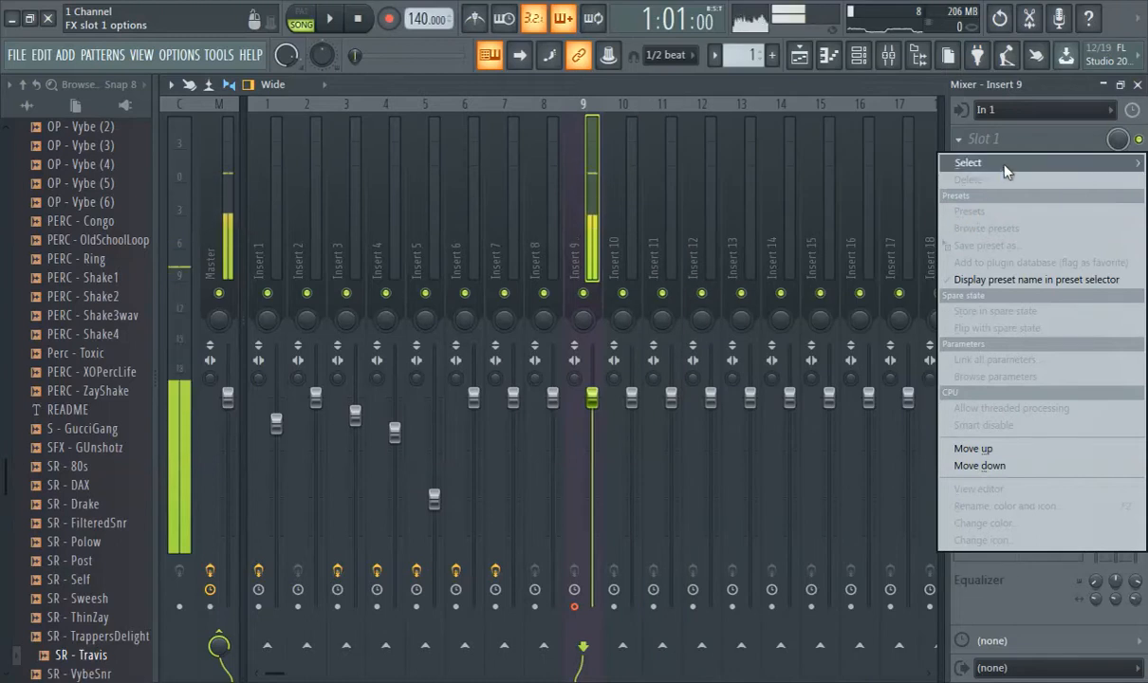
mouse_move(1005, 167)
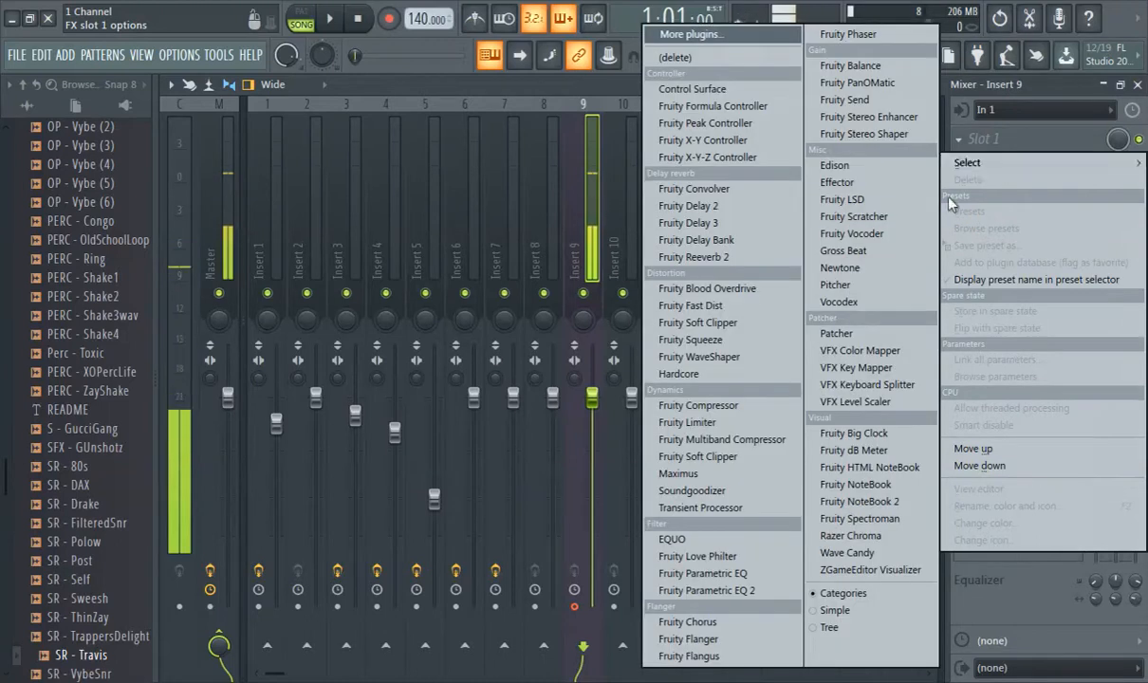
click(884, 239)
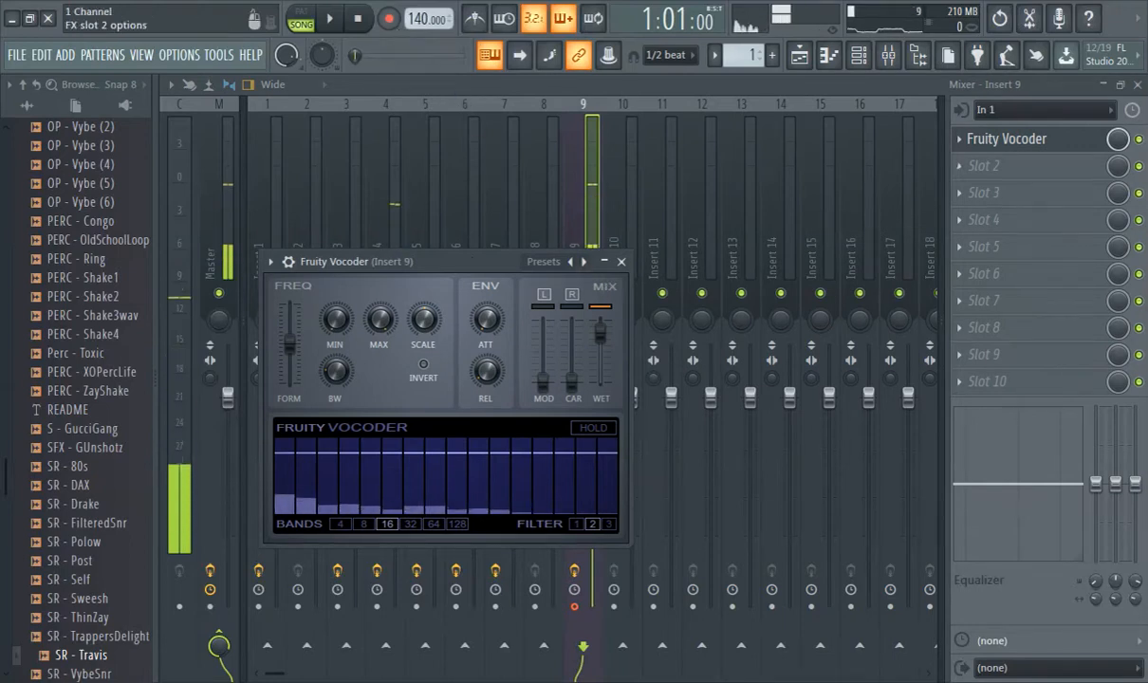
- Replace the effect in slot 1 of Insert 9 with Fruity Convolver and choose its Blur White preset
click(964, 145)
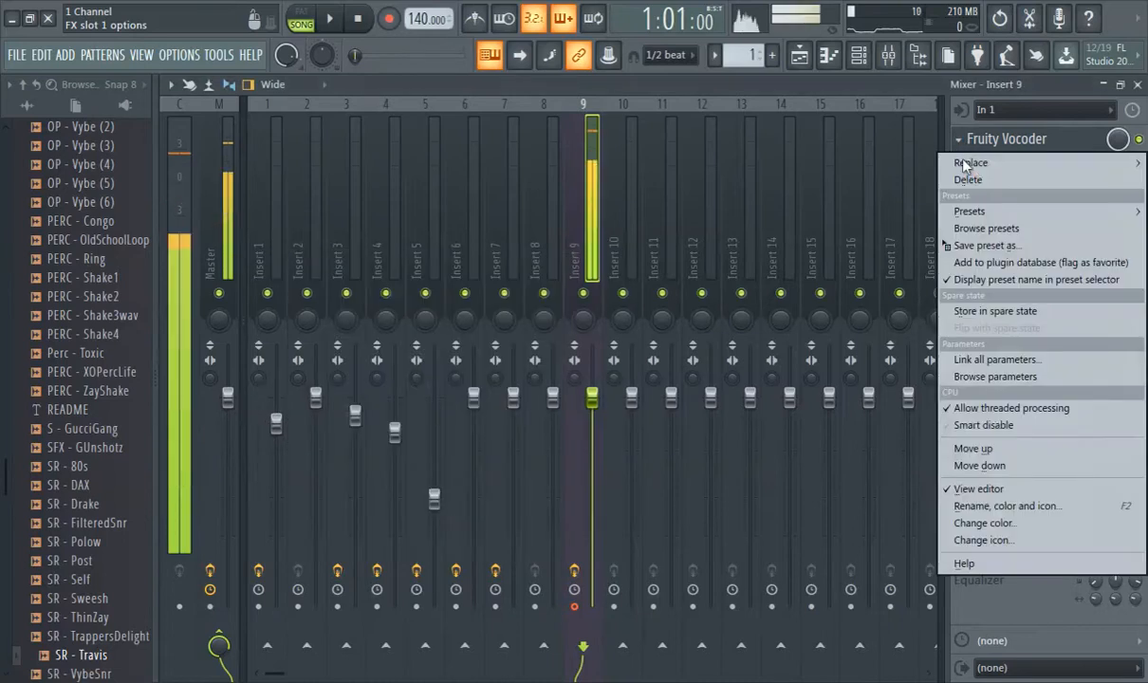
mouse_move(971, 163)
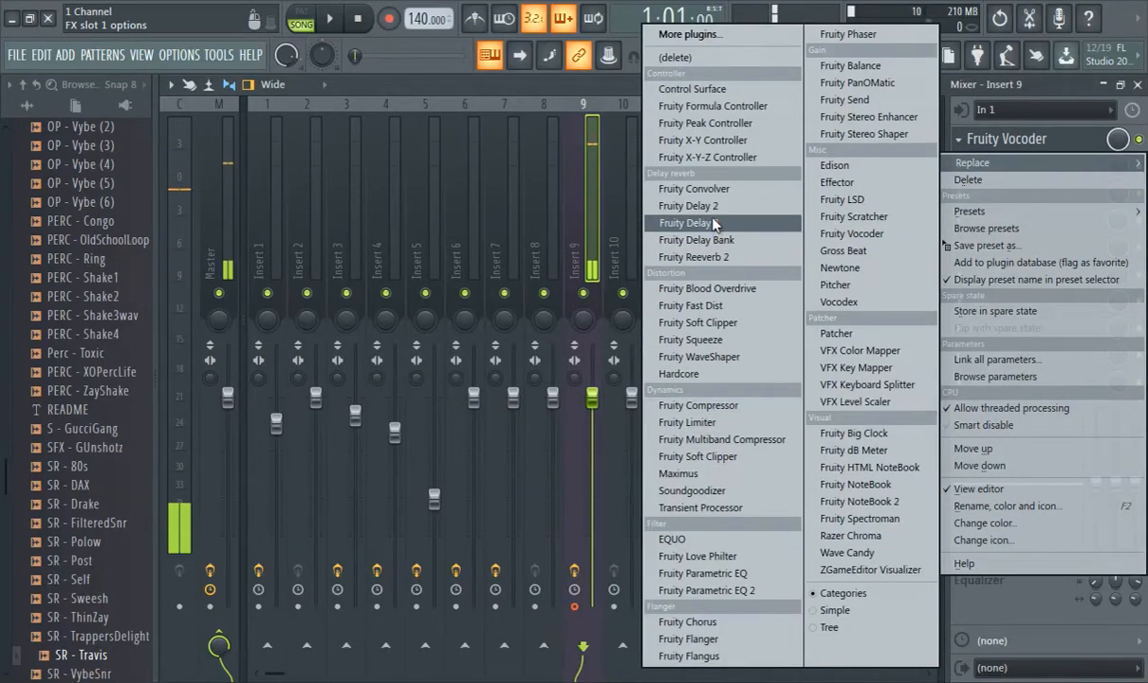
click(709, 190)
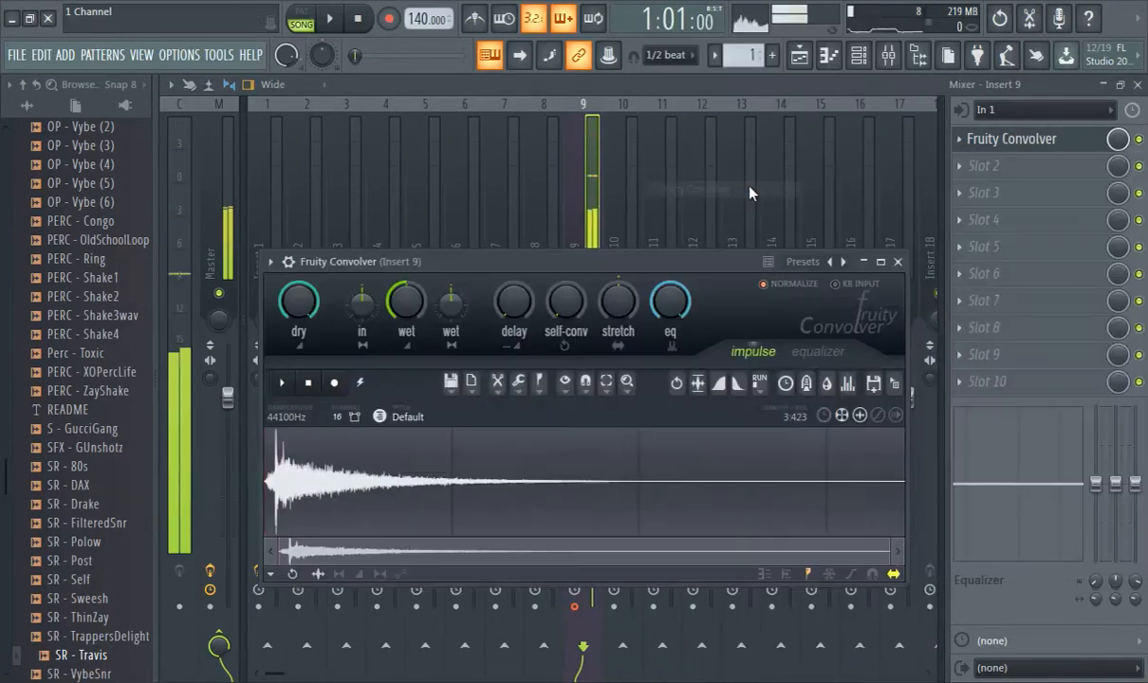
click(839, 263)
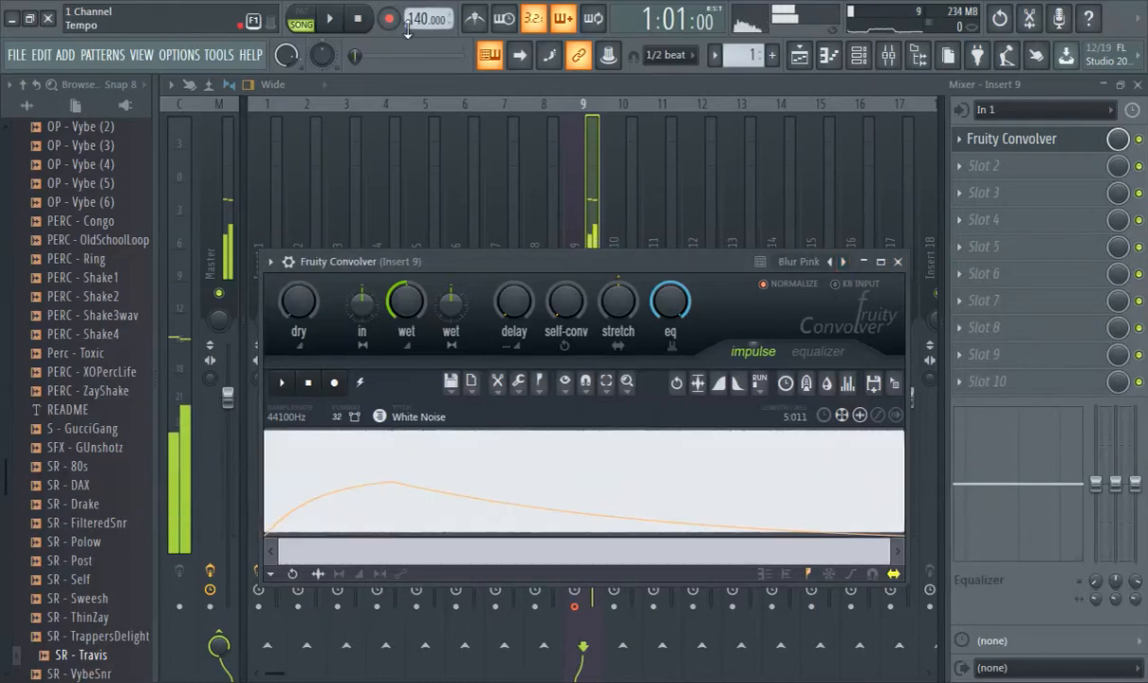
click(840, 261)
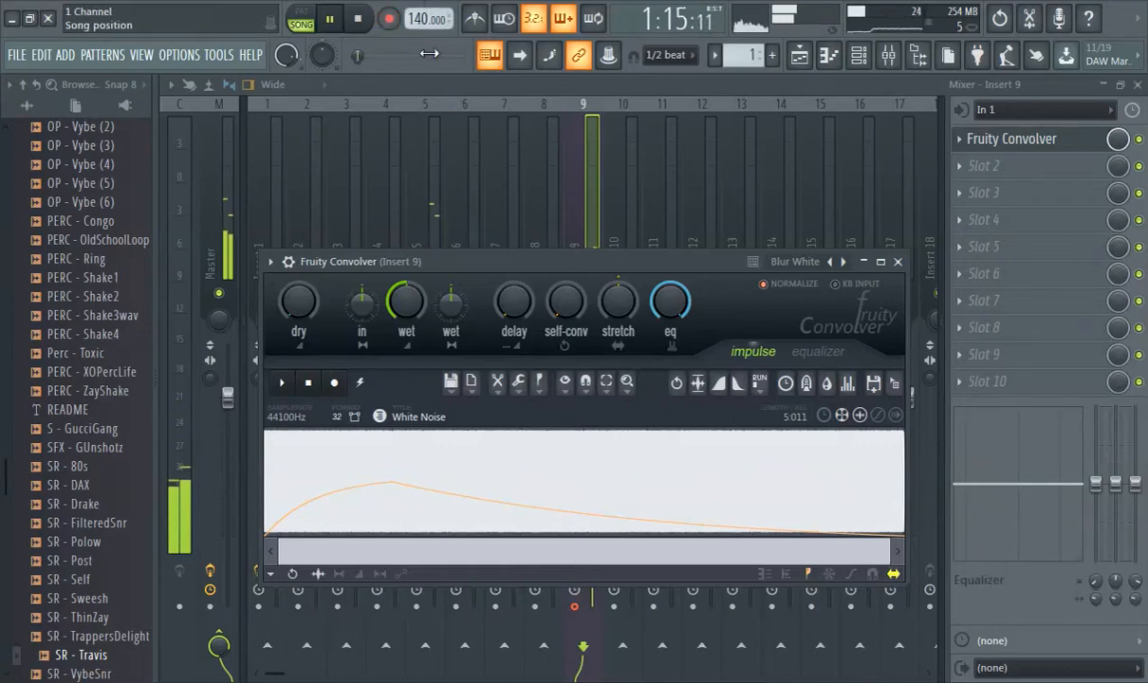
- Stop playback, return the song position to the start and close the Fruity Convolver window
click(332, 21)
drag(357, 56, 349, 56)
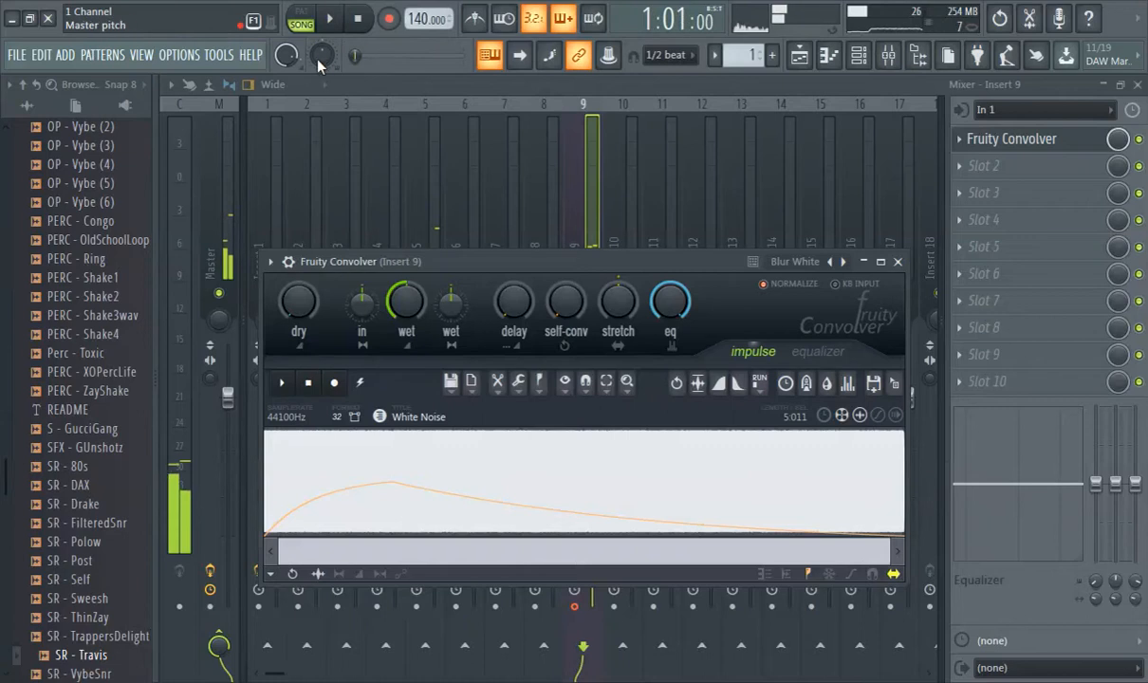
click(443, 94)
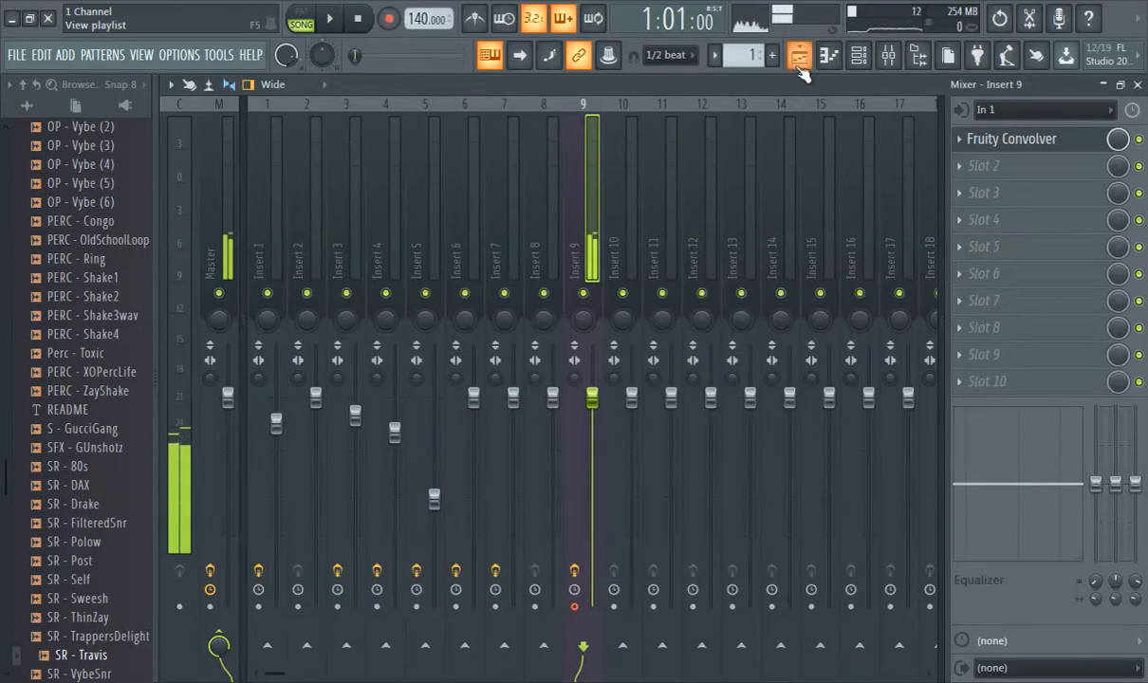
- Lower the volume fader of mixer Insert 9 and set its audio input to (none)
click(859, 57)
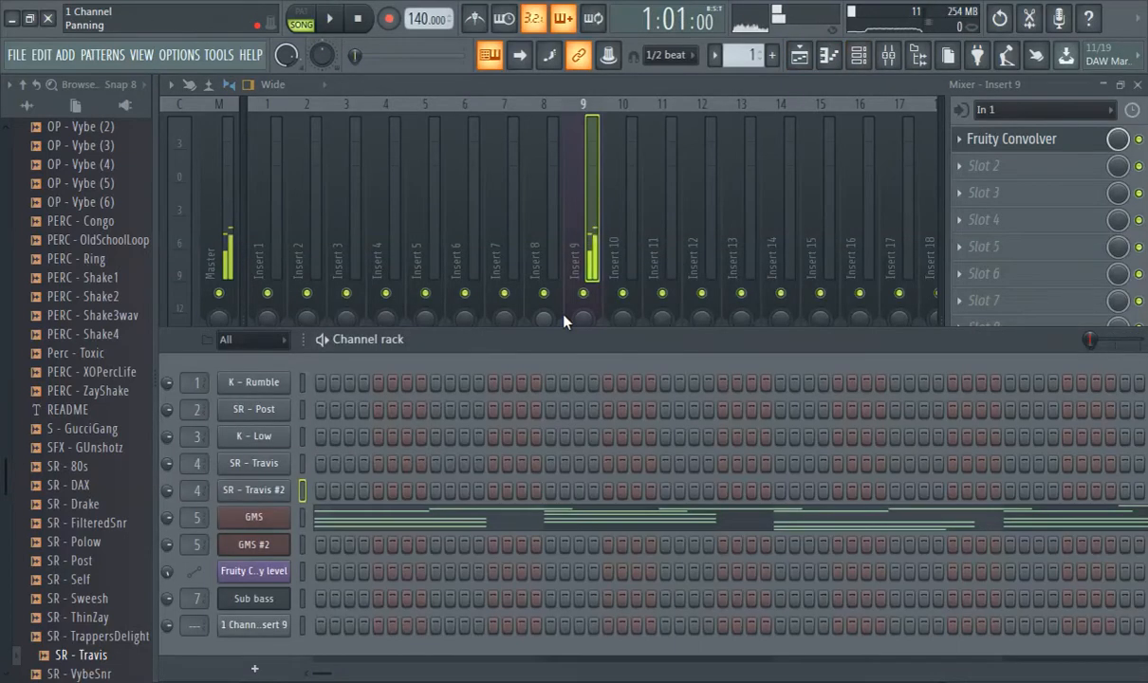
drag(197, 645, 197, 578)
click(593, 99)
drag(592, 393, 592, 464)
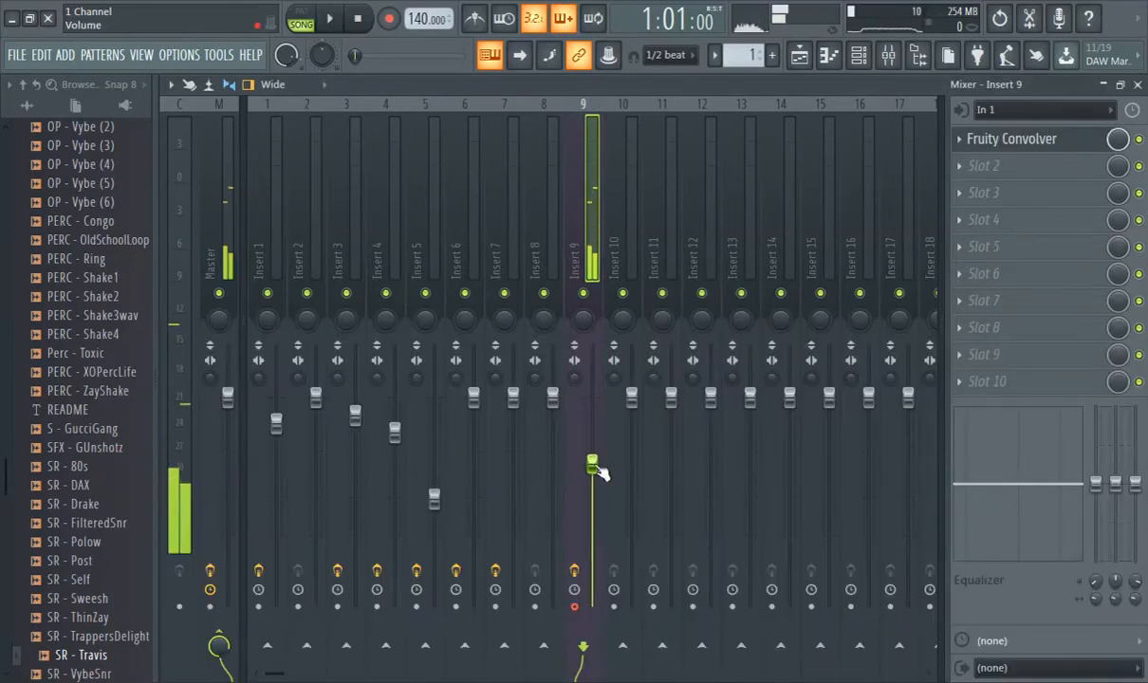
click(1079, 111)
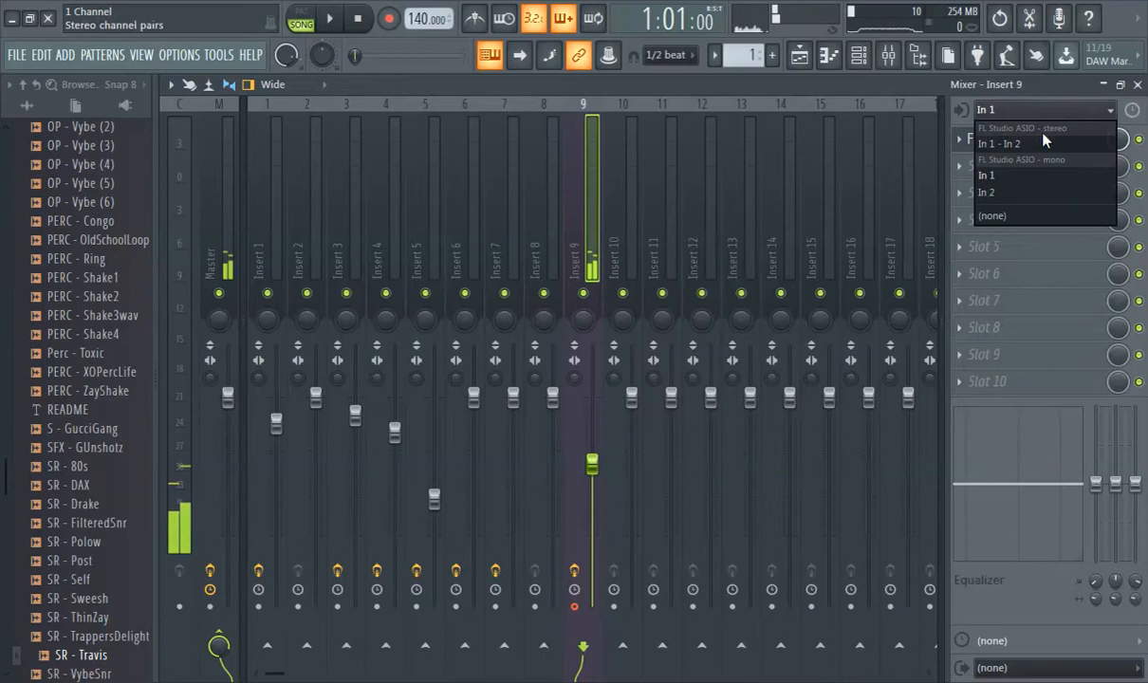
click(1031, 218)
- Load Fruity Vocoder into effect slot 1 of mixer Insert 12
click(704, 185)
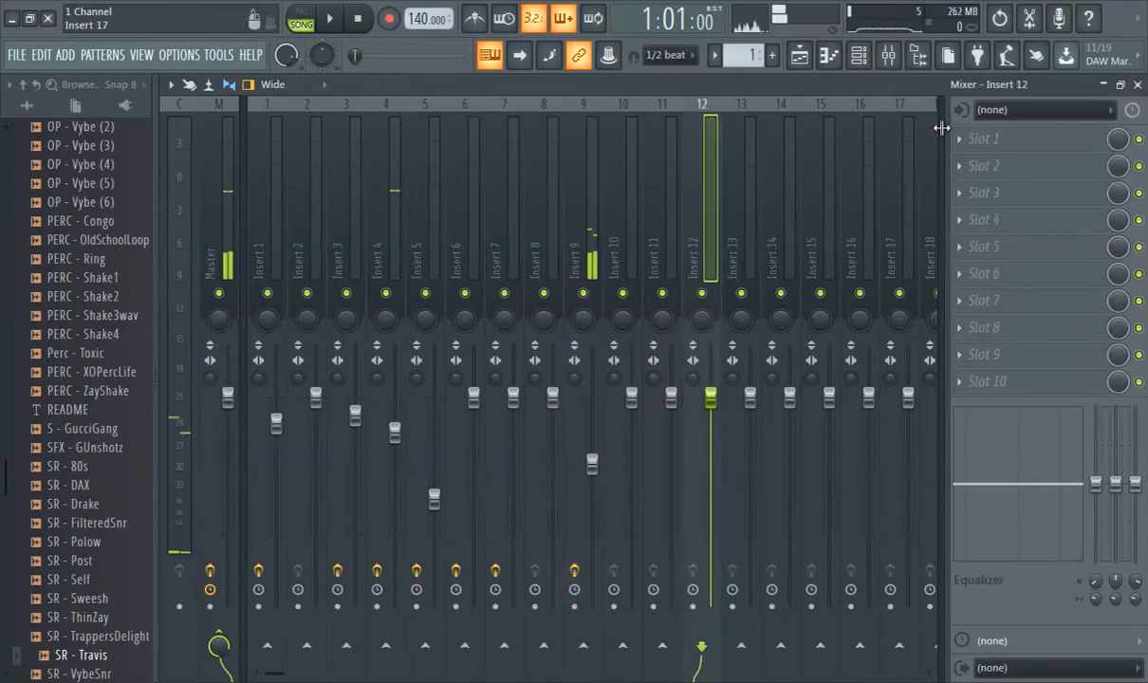
click(990, 142)
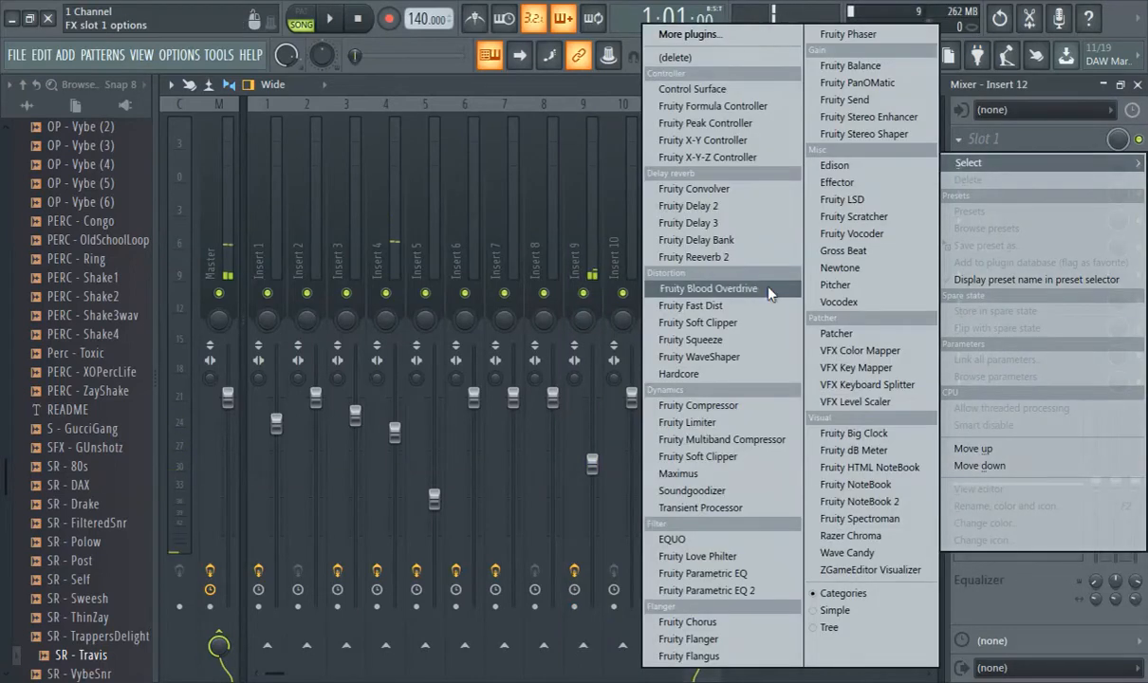
click(867, 233)
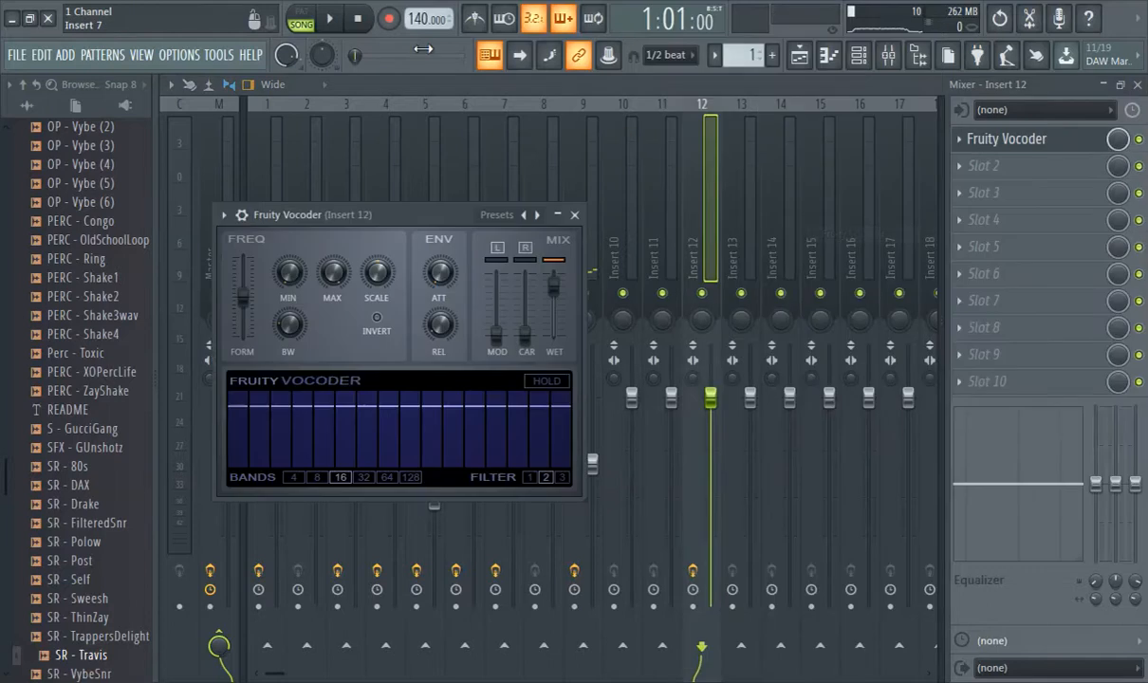
- Try to record a take from bar 1 with Insert 12 selected, pausing in bar 3
click(389, 18)
click(329, 18)
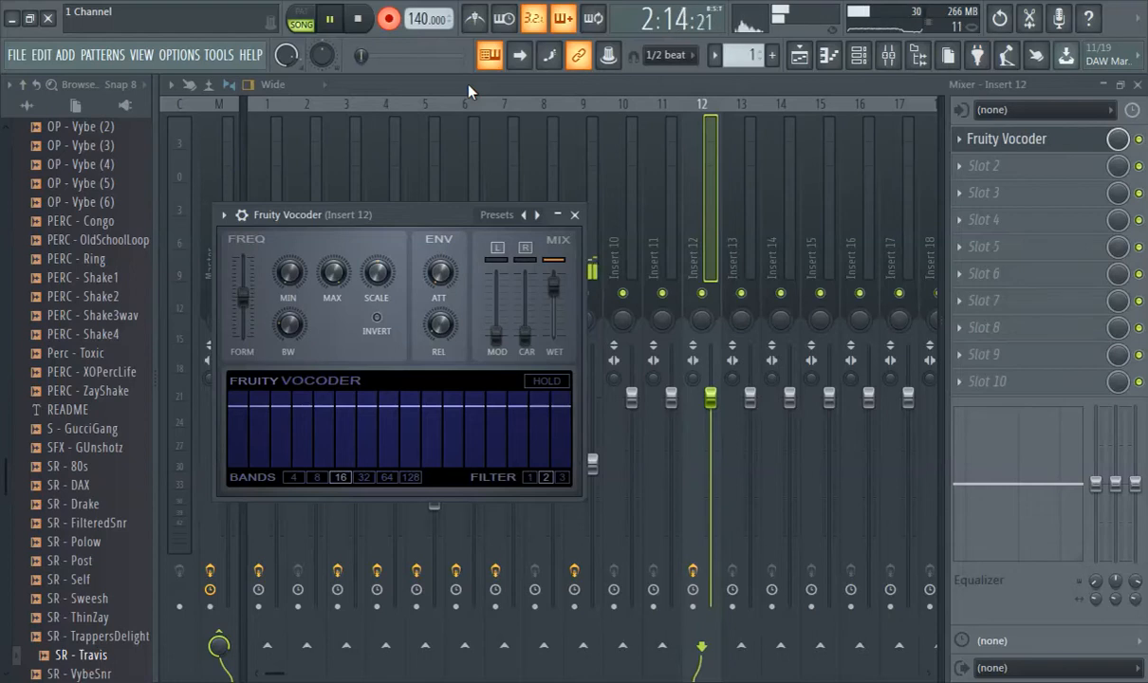
click(330, 18)
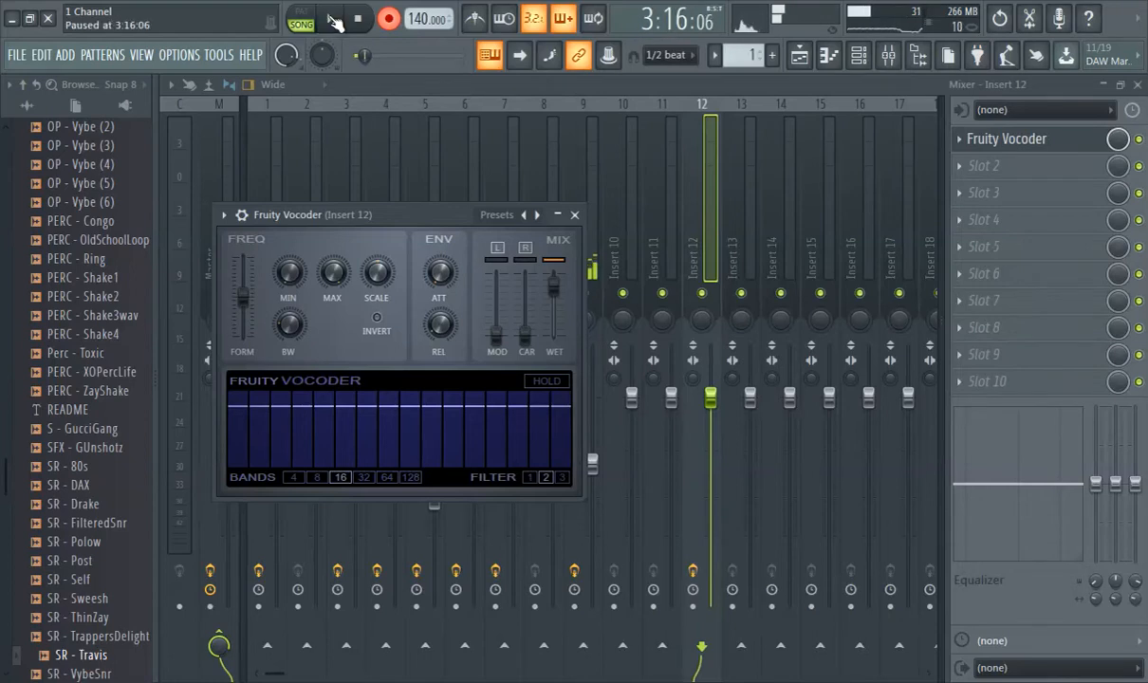
- Set the audio input of Insert 12 to the mono source In 1 and record a trial take up to about bar 9
click(1012, 110)
click(1006, 174)
key(space)
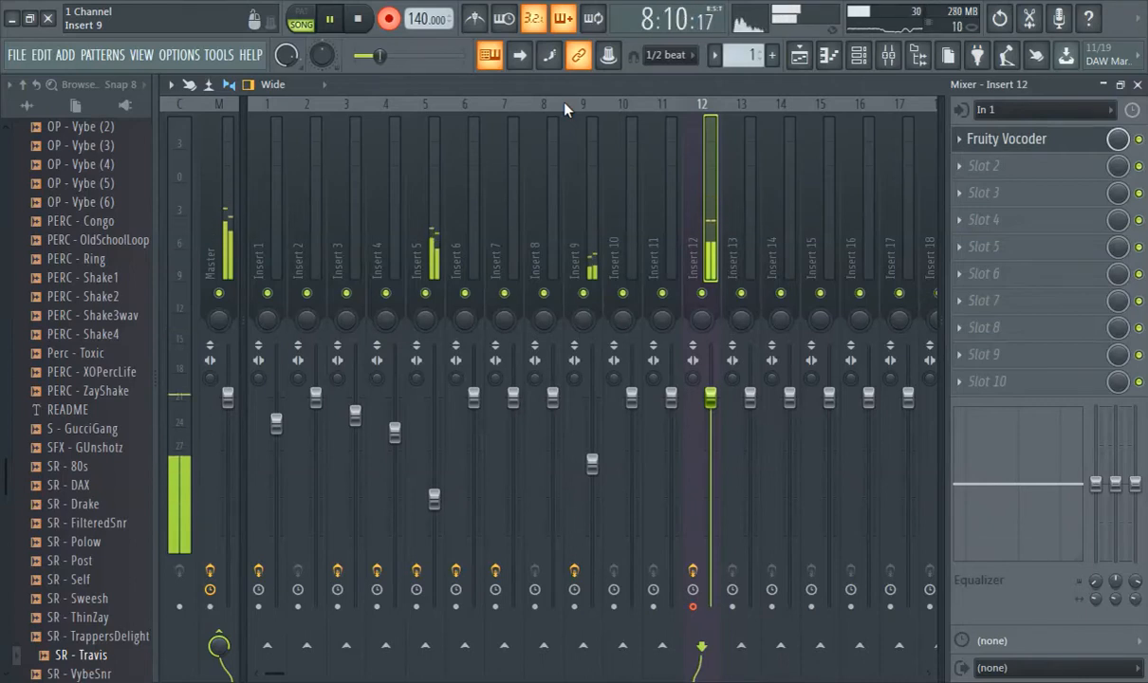
key(space)
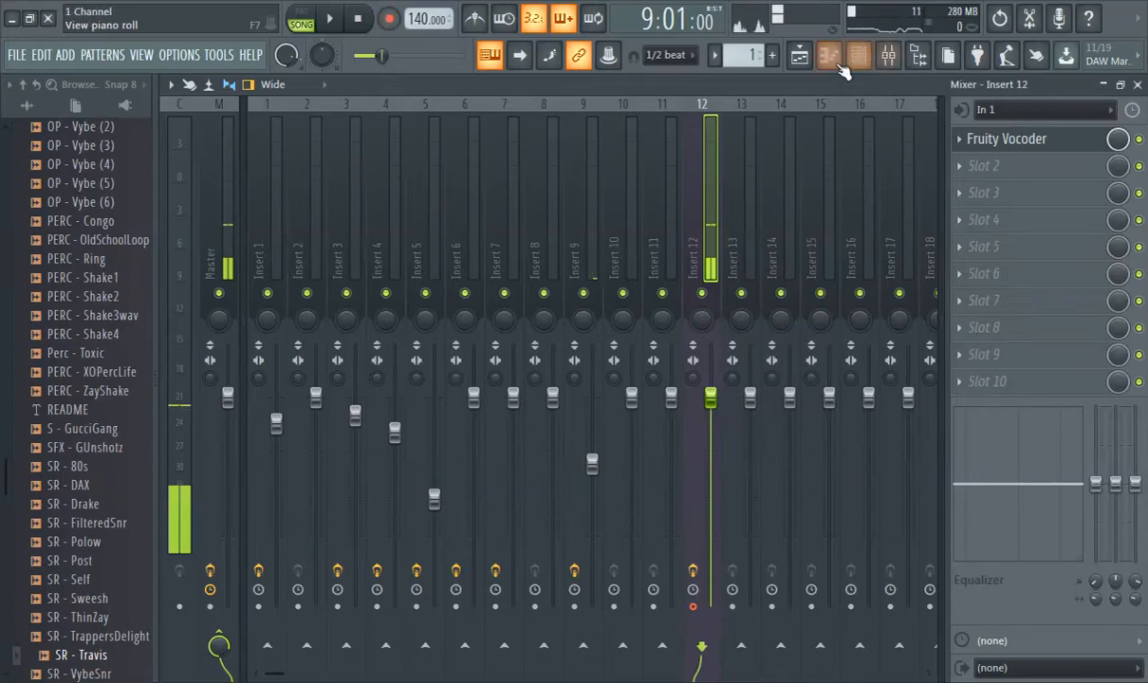
- Return the song position to bar 1 and place an empty Pattern 6 clip at the start of playlist Track 9
click(806, 62)
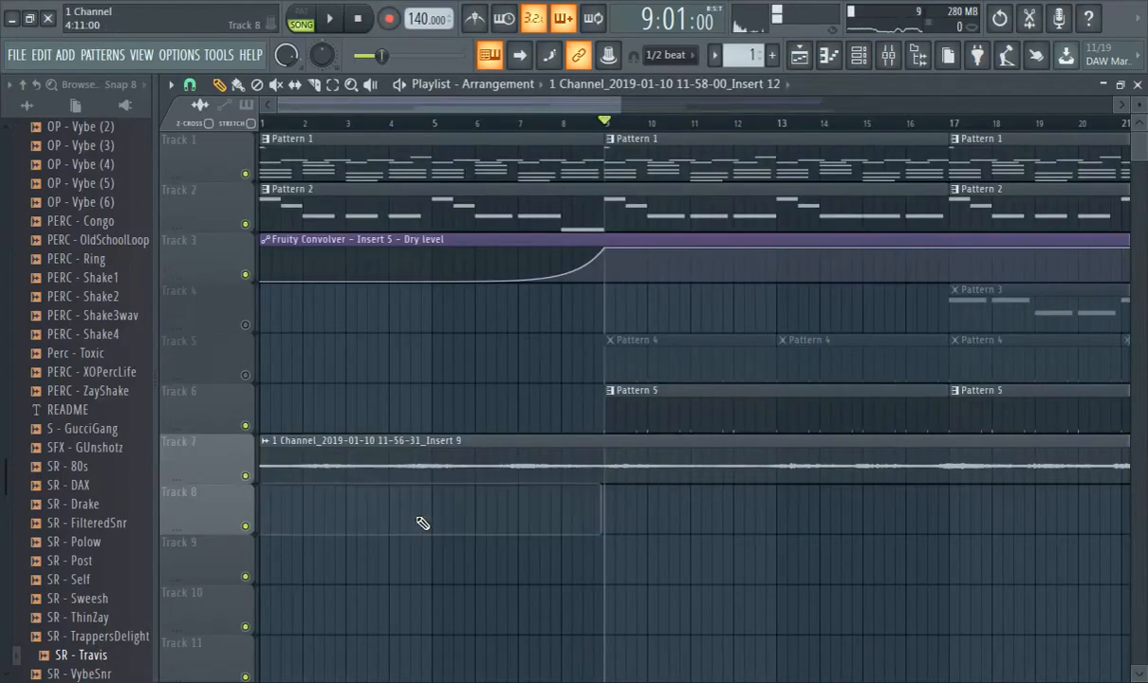
click(265, 119)
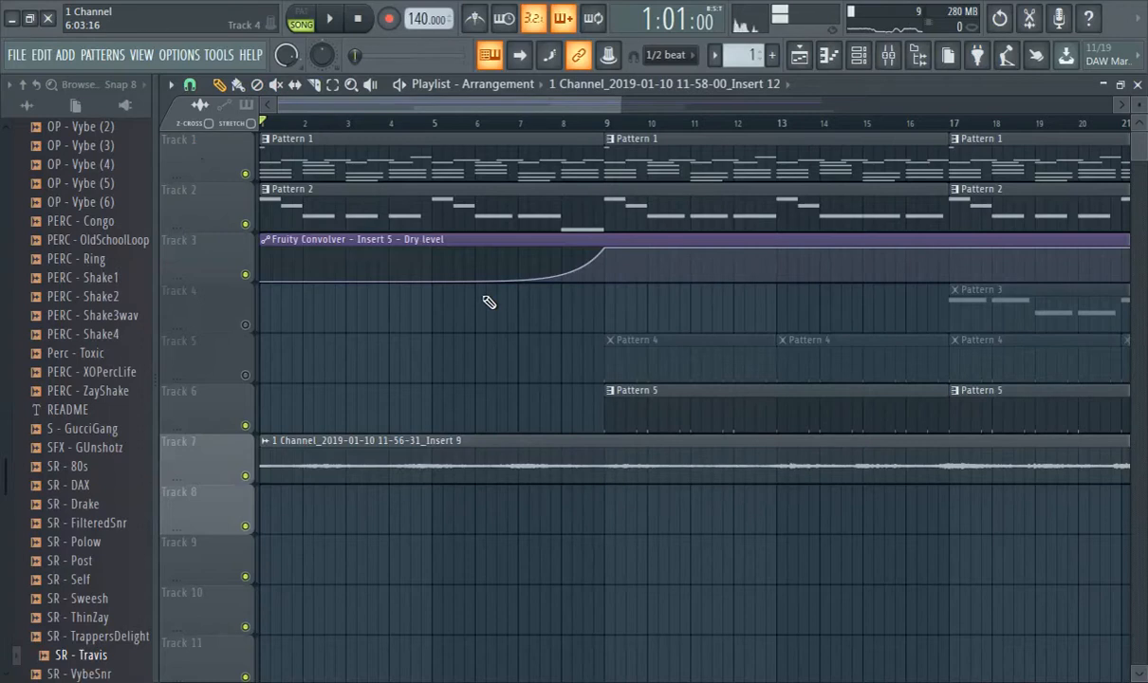
click(887, 55)
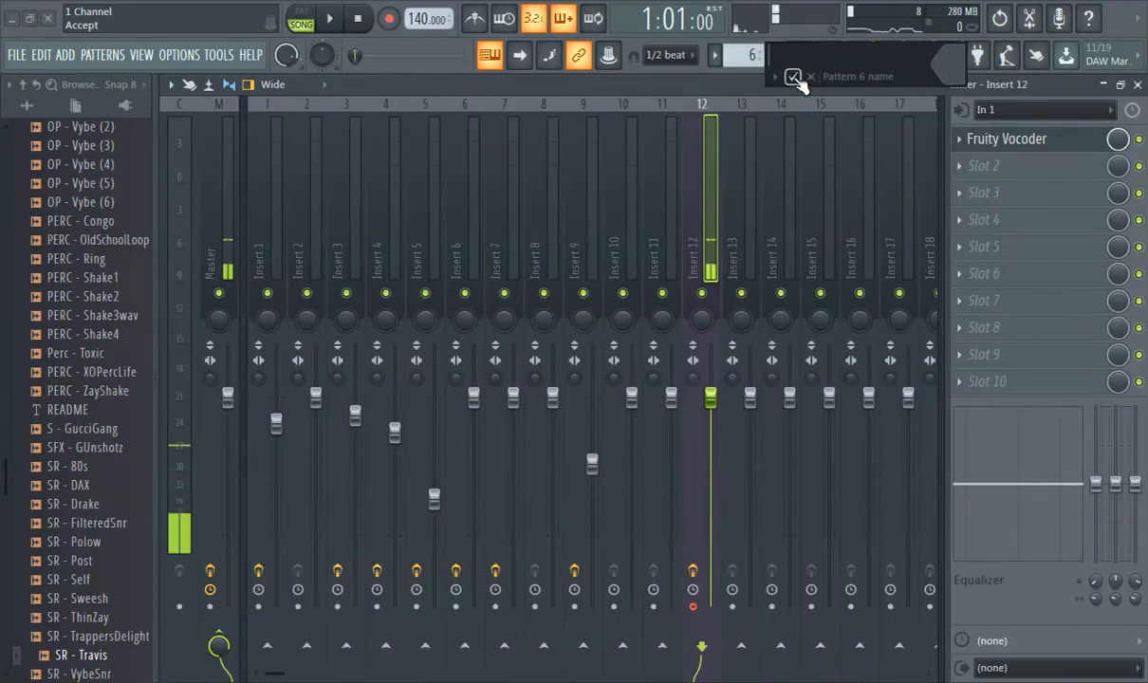
click(799, 55)
click(285, 568)
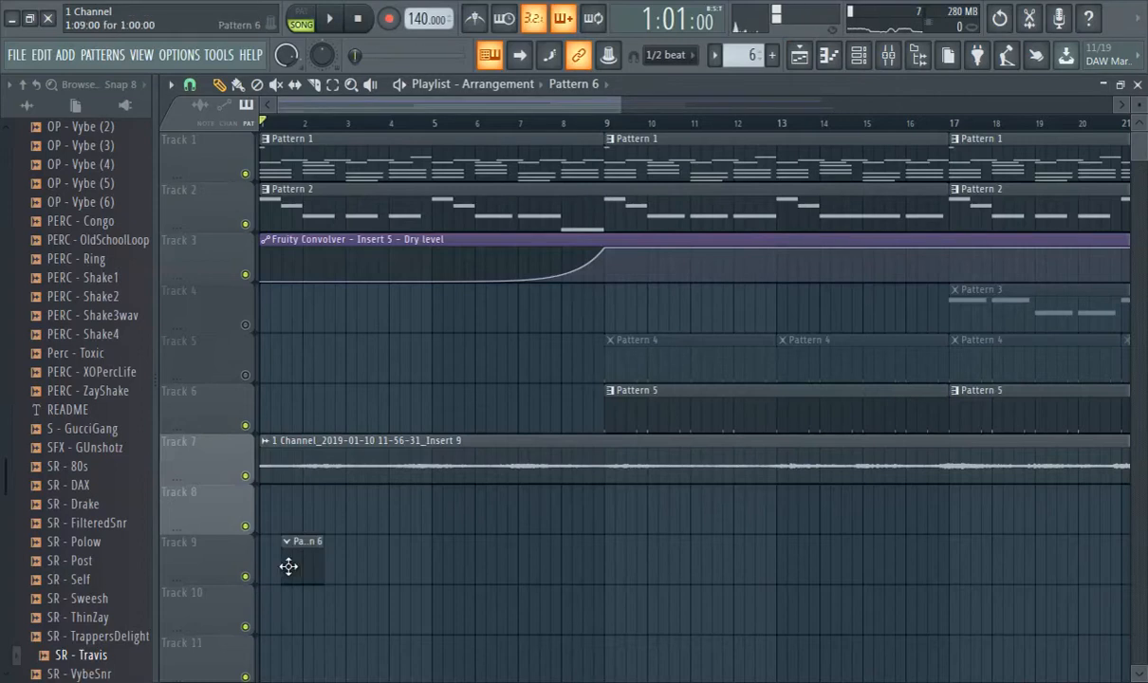
- Play the opening briefly and remove the stray SR - Travis #2 note at E5 from the start of Pattern 1
key(space)
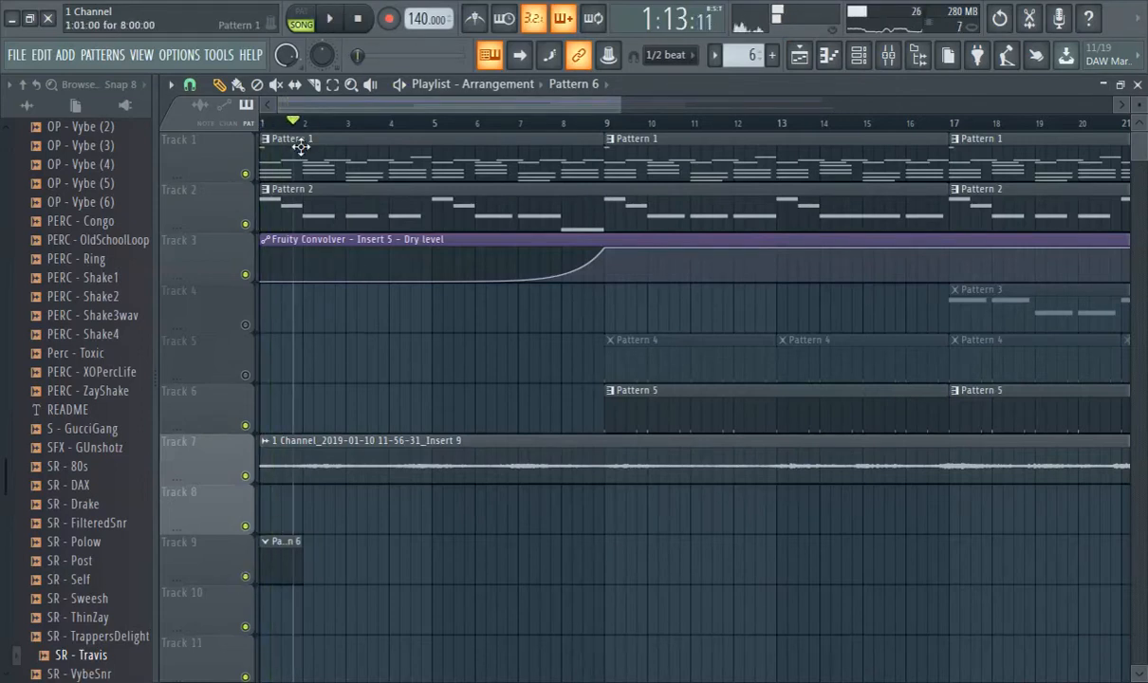
double_click(301, 142)
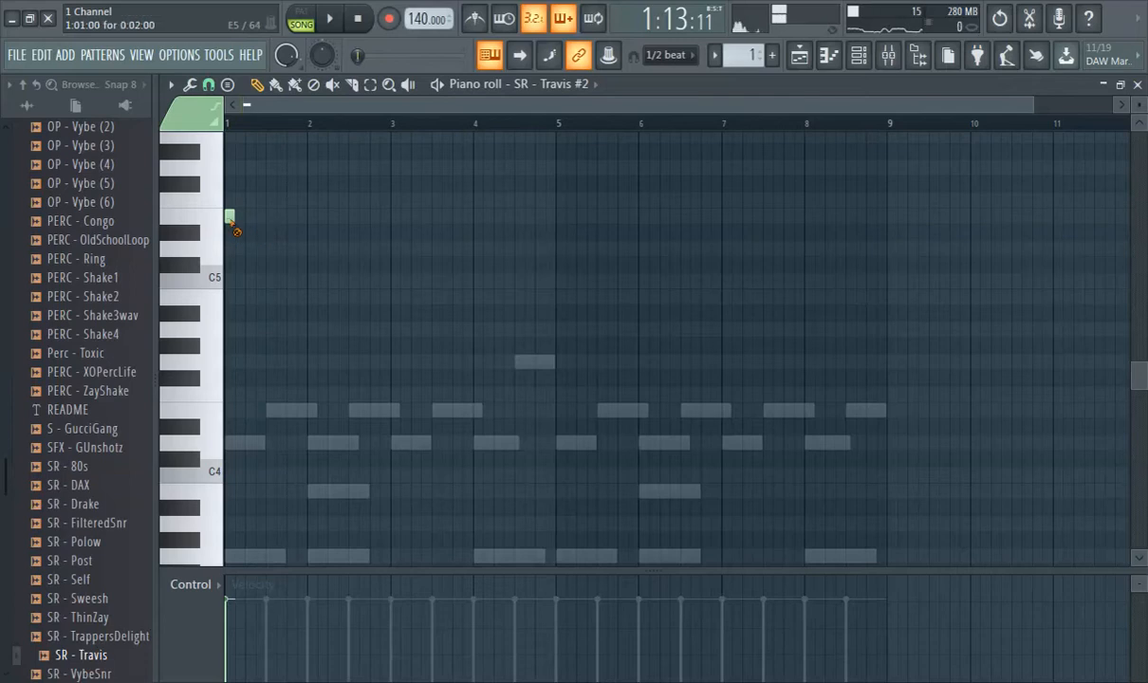
click(800, 55)
key(space)
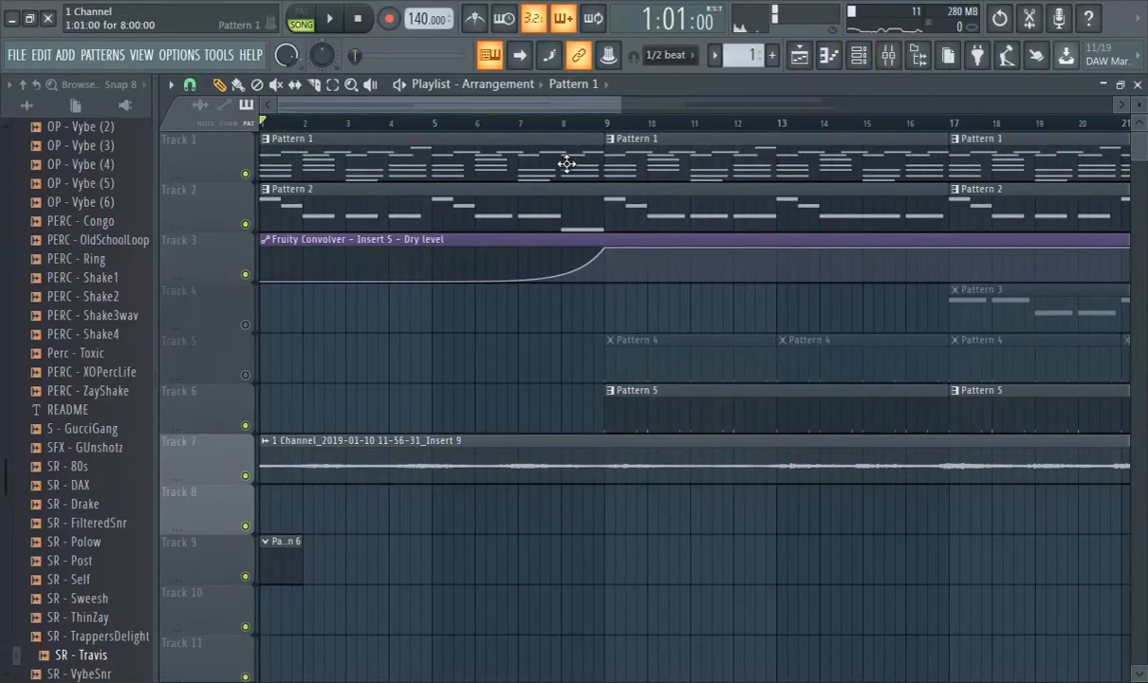
- Select Pattern 6 and record an audio take through Insert 12 from bar 1 to about bar 32
click(772, 57)
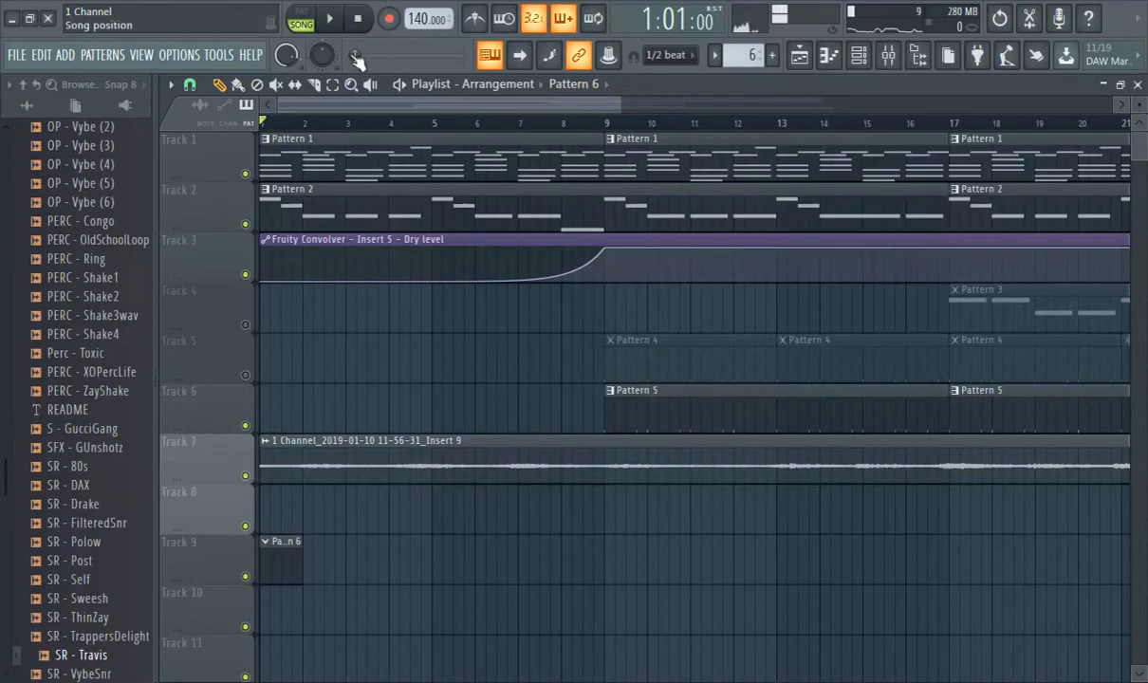
key(space)
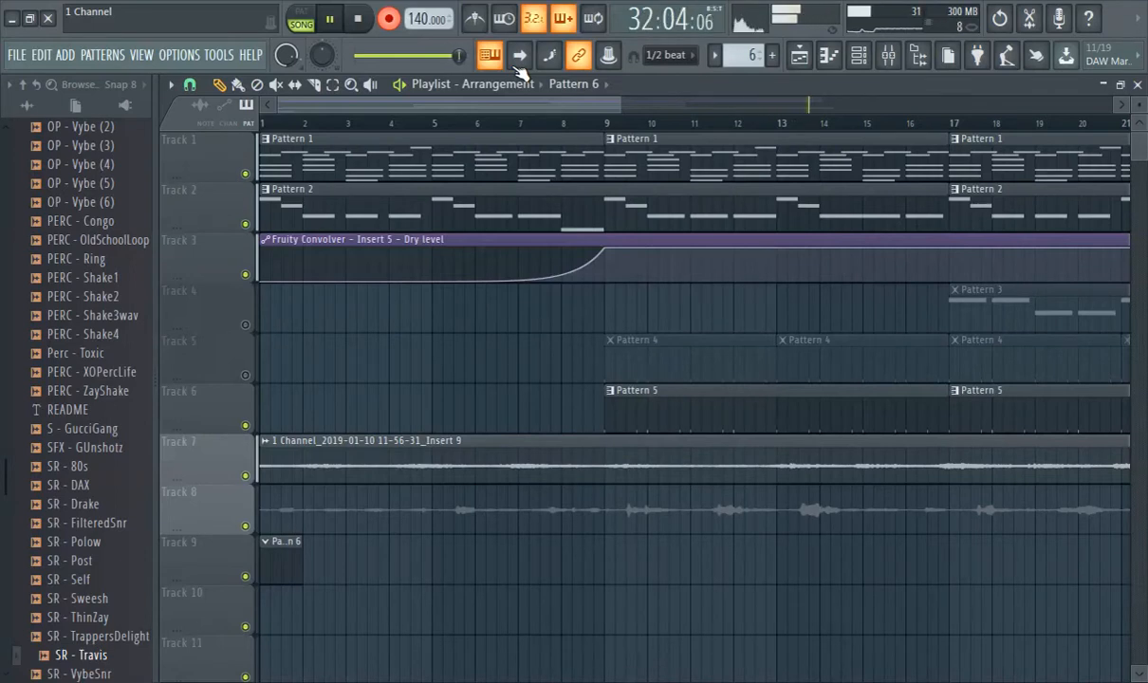
click(399, 24)
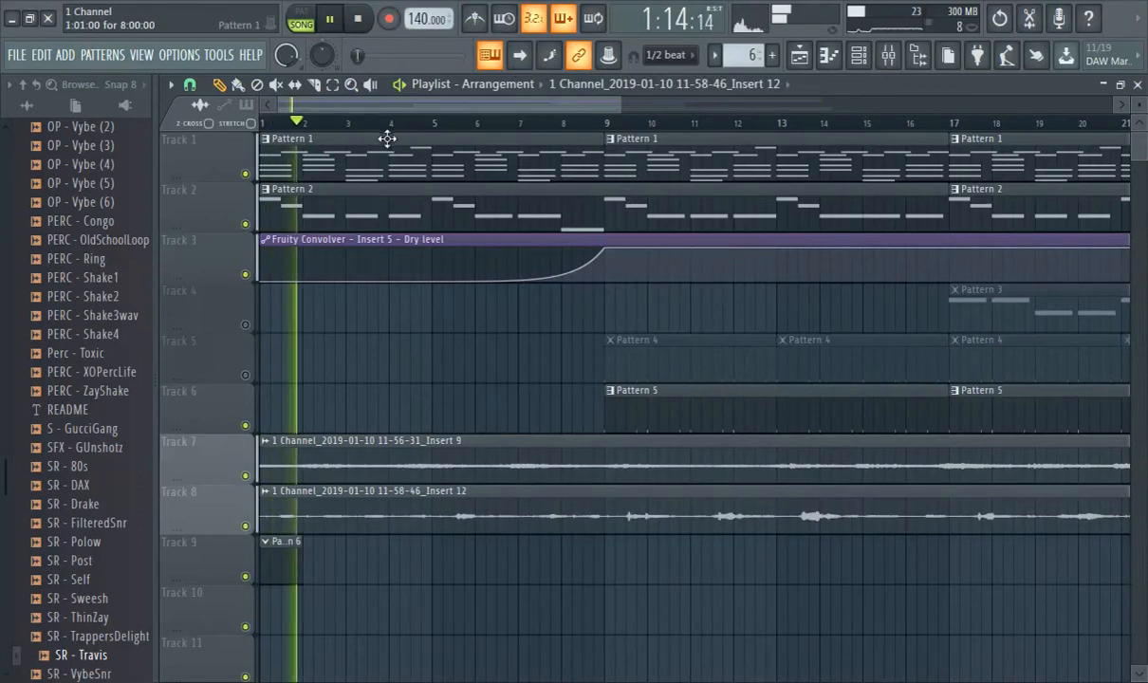
- Reselect Pattern 6 and lower the volume fader of mixer Insert 9 slightly further during playback
click(772, 55)
key(Return)
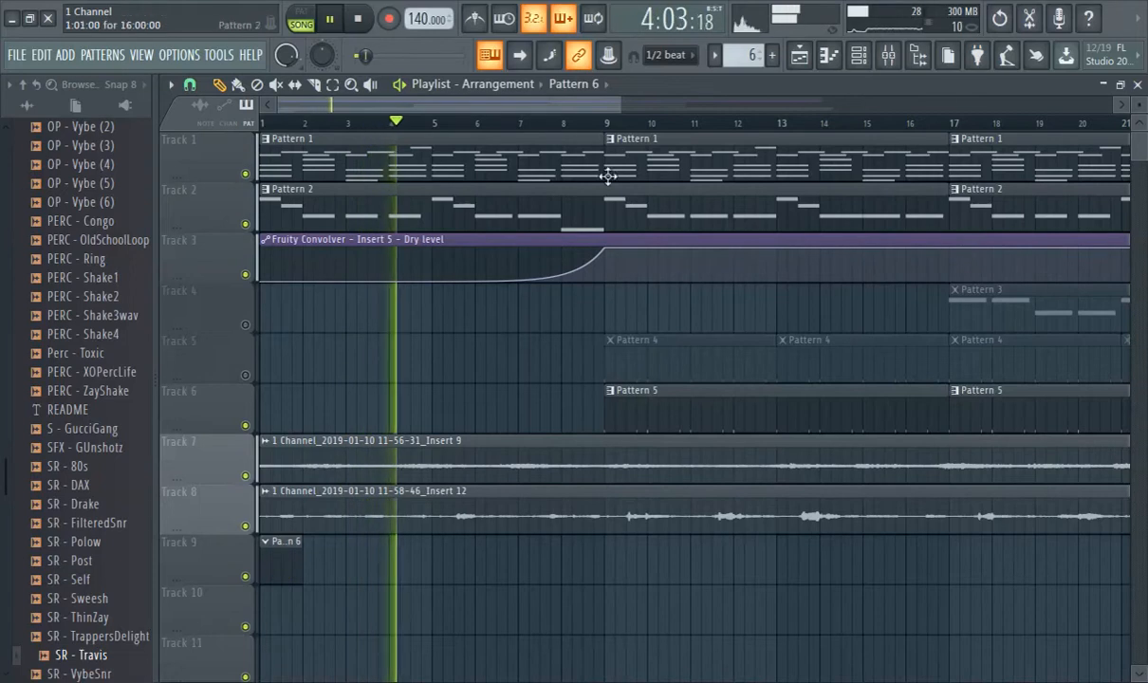
click(890, 55)
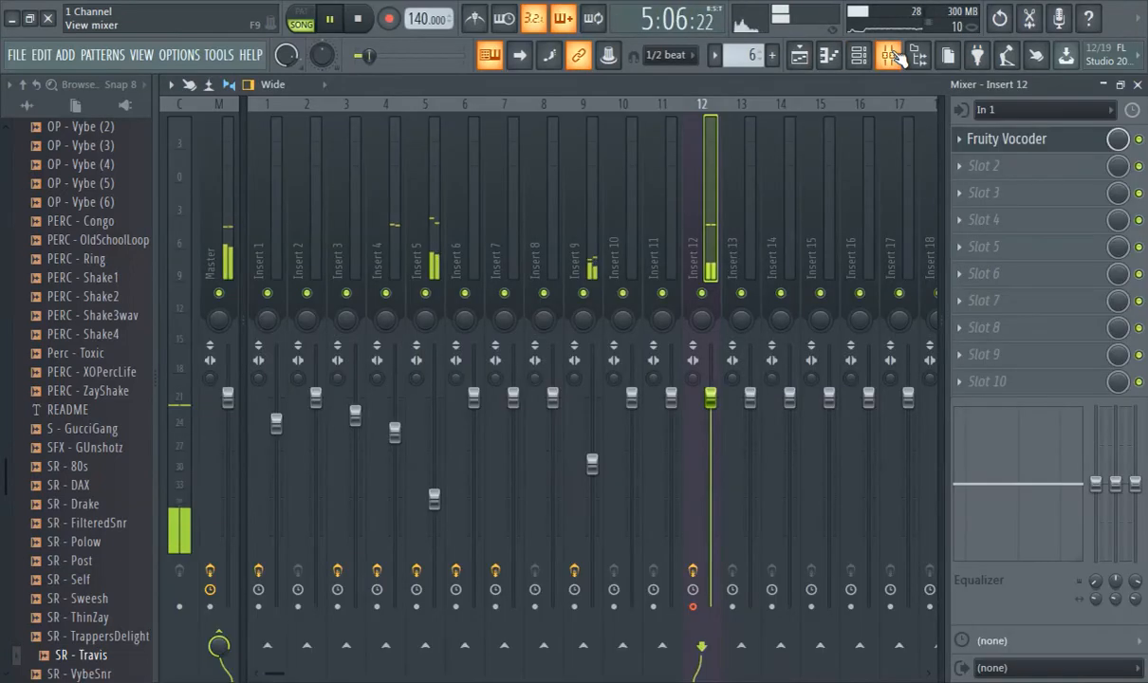
click(890, 55)
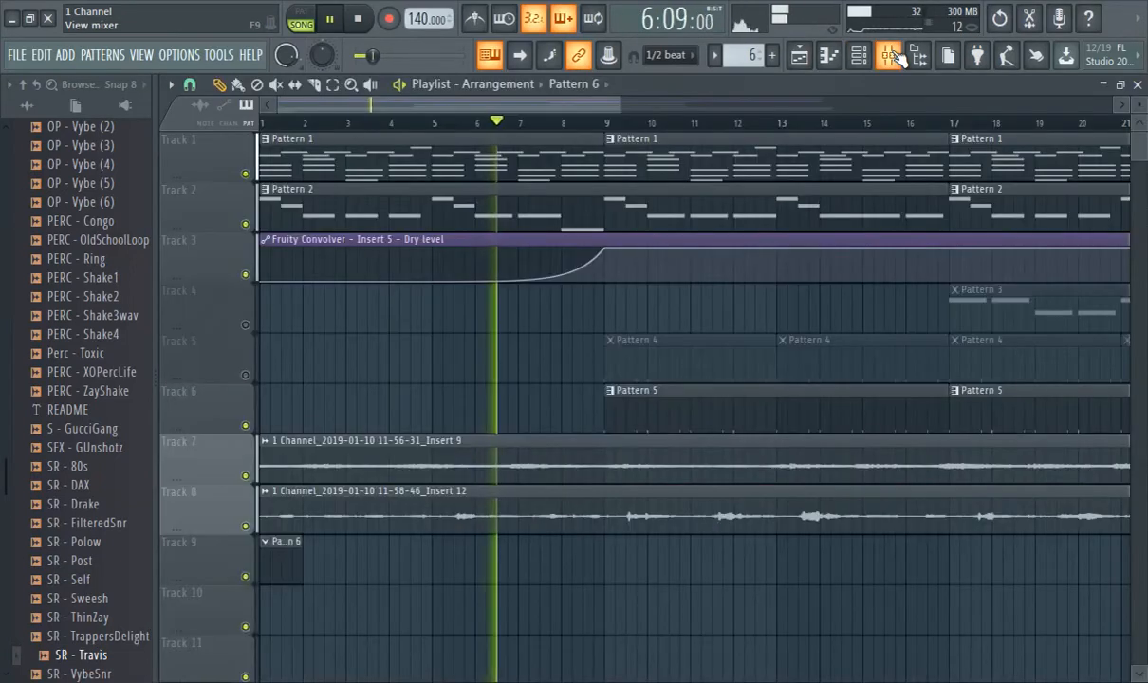
click(889, 55)
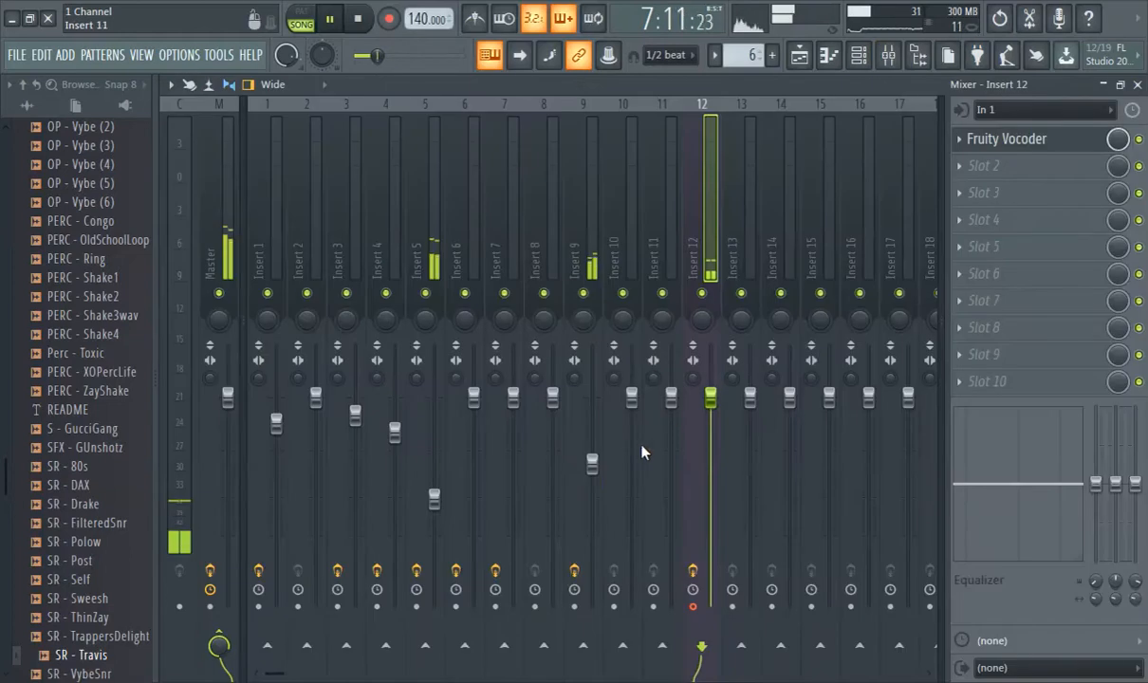
drag(592, 464, 592, 481)
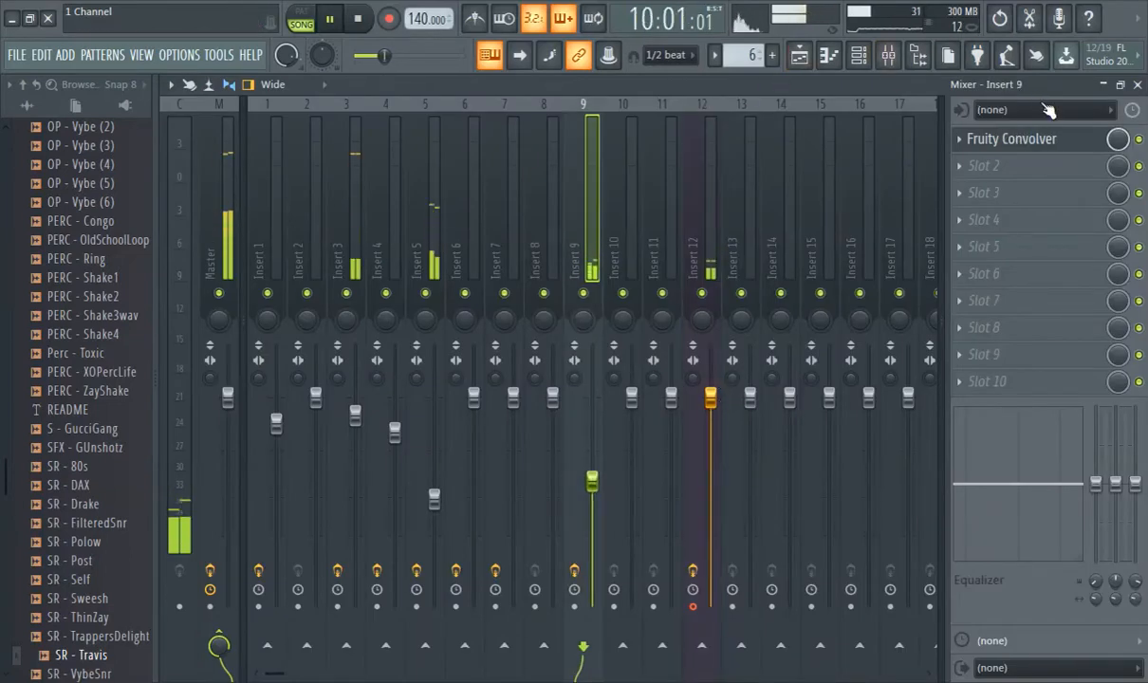
- Set mixer Insert 14's input to mono In 1 and lower its volume fader to about 88% (-2.9 dB)
click(795, 152)
click(1011, 110)
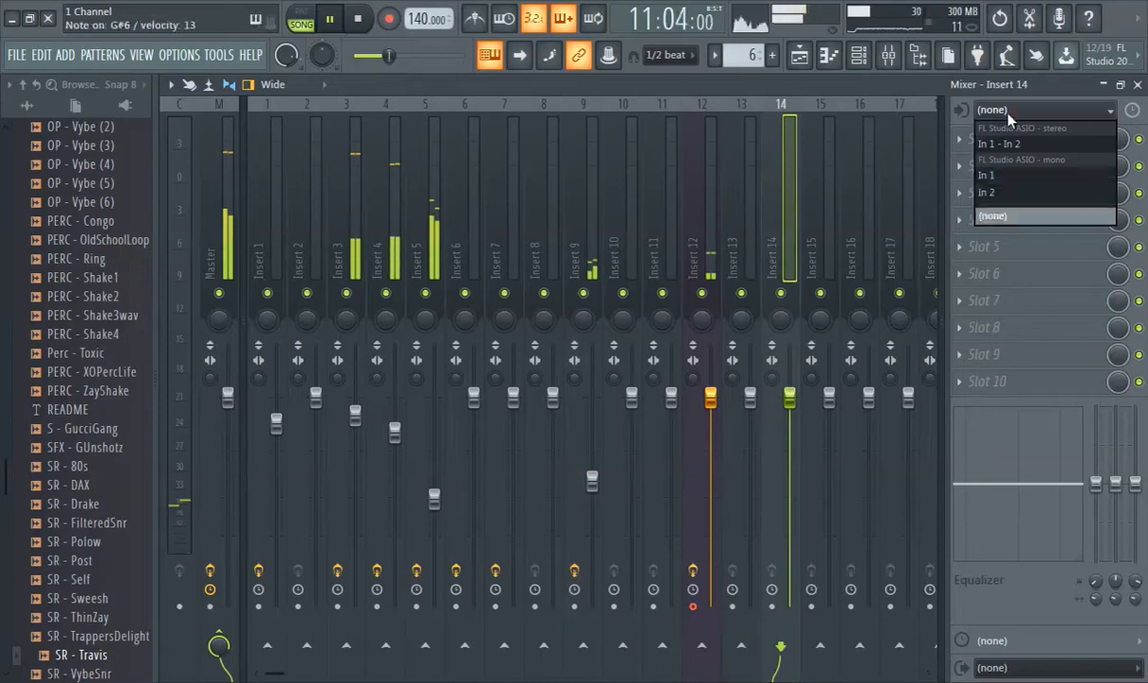
click(1007, 176)
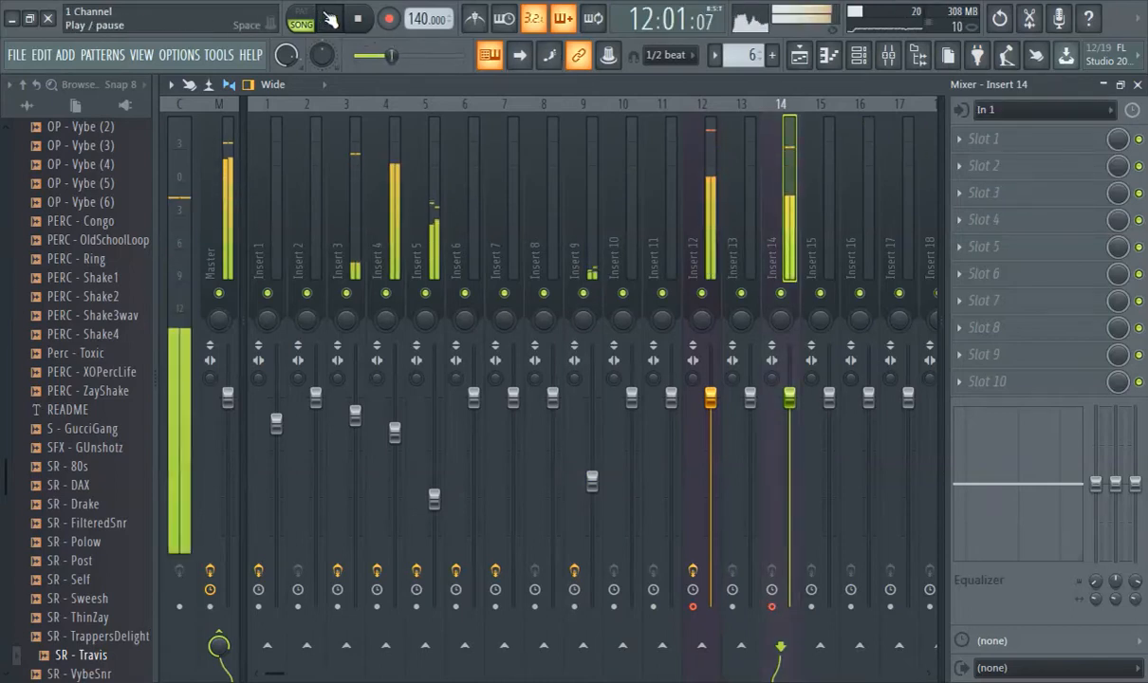
drag(794, 406, 796, 433)
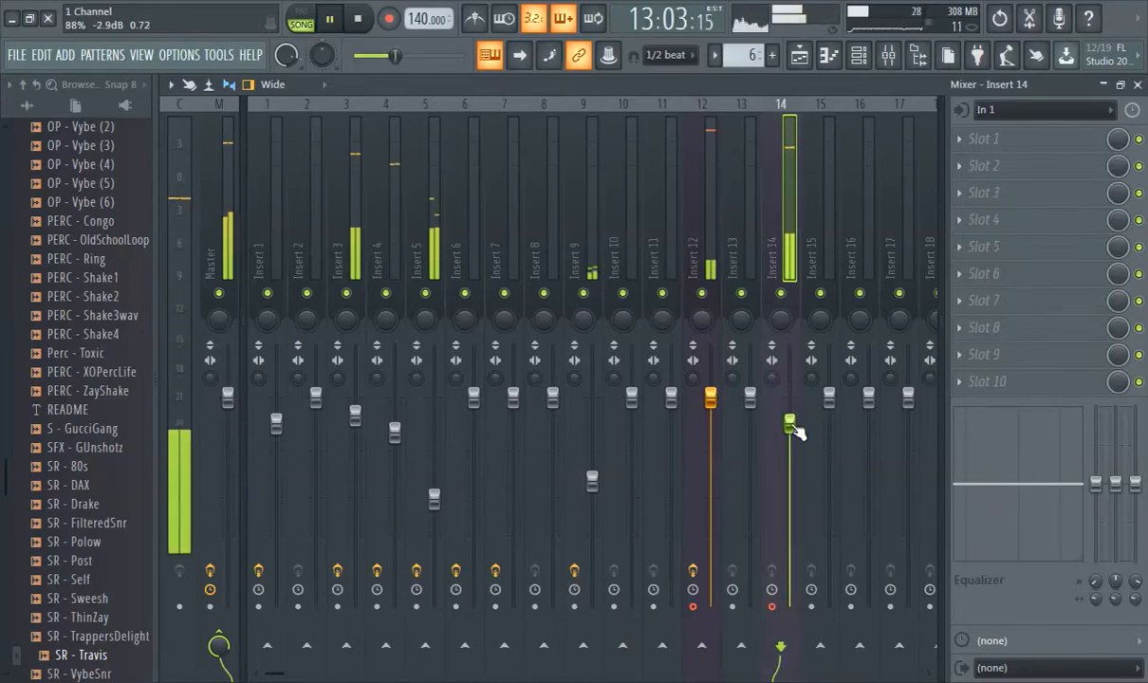
- Return the song position to bar 1 and record audio takes through Inserts 12 and 14 to about bar 34
click(330, 18)
click(359, 56)
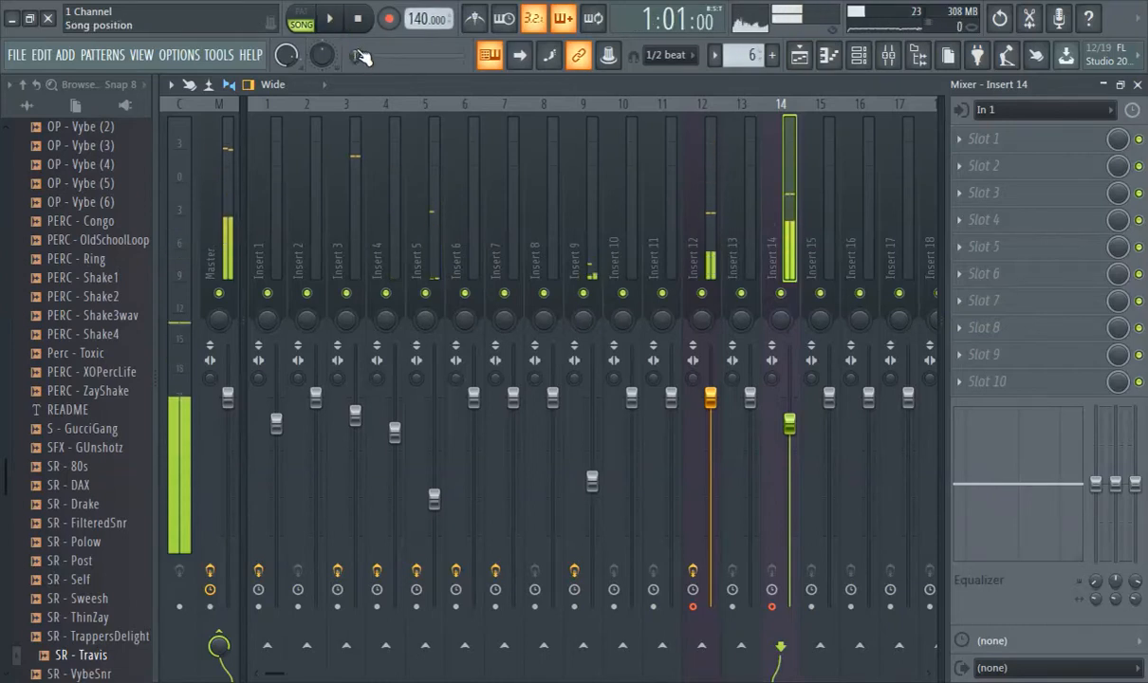
click(802, 59)
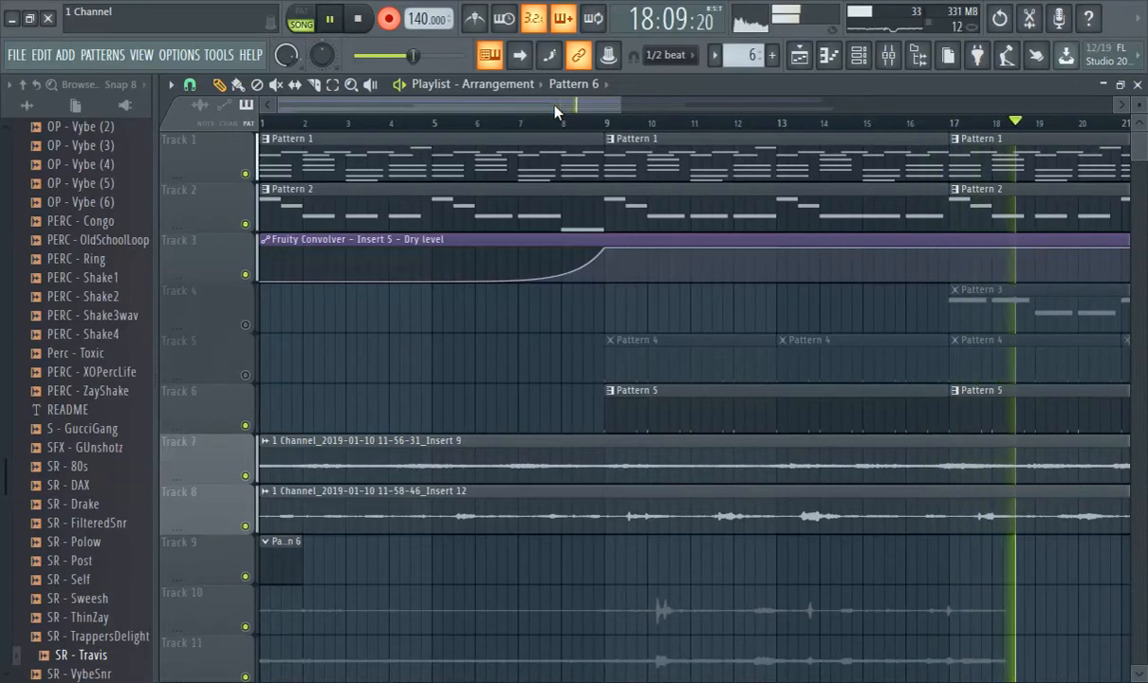
drag(555, 110, 813, 99)
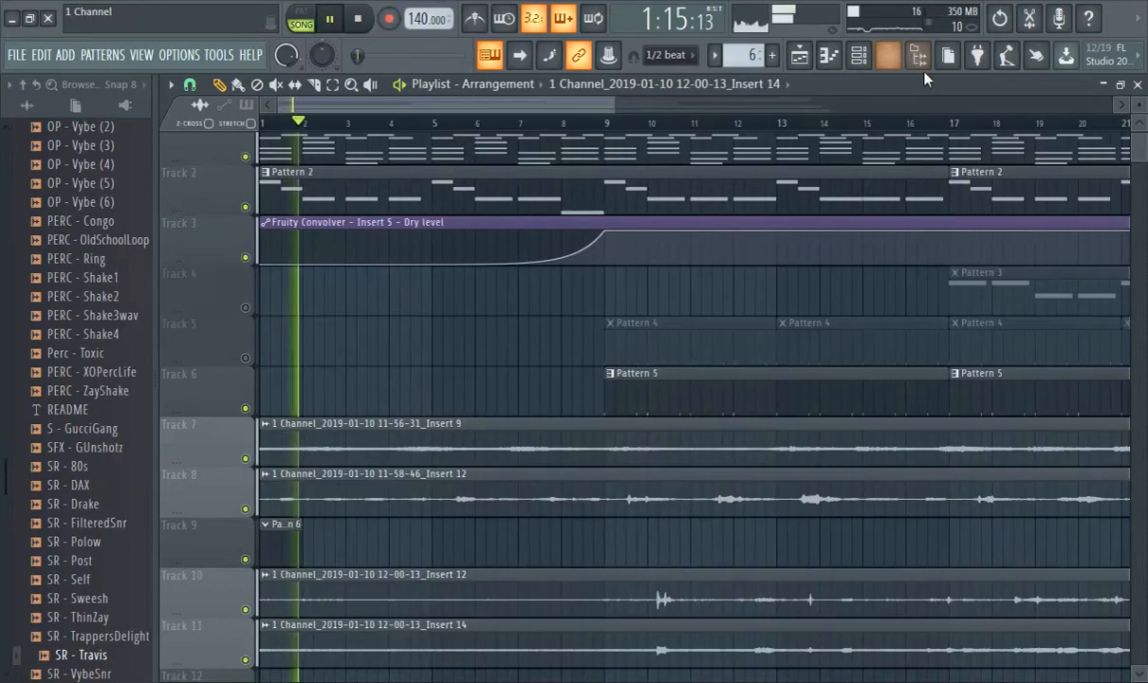
- Set mixer Insert 14's audio input back to none during playback and return to the playlist
click(888, 55)
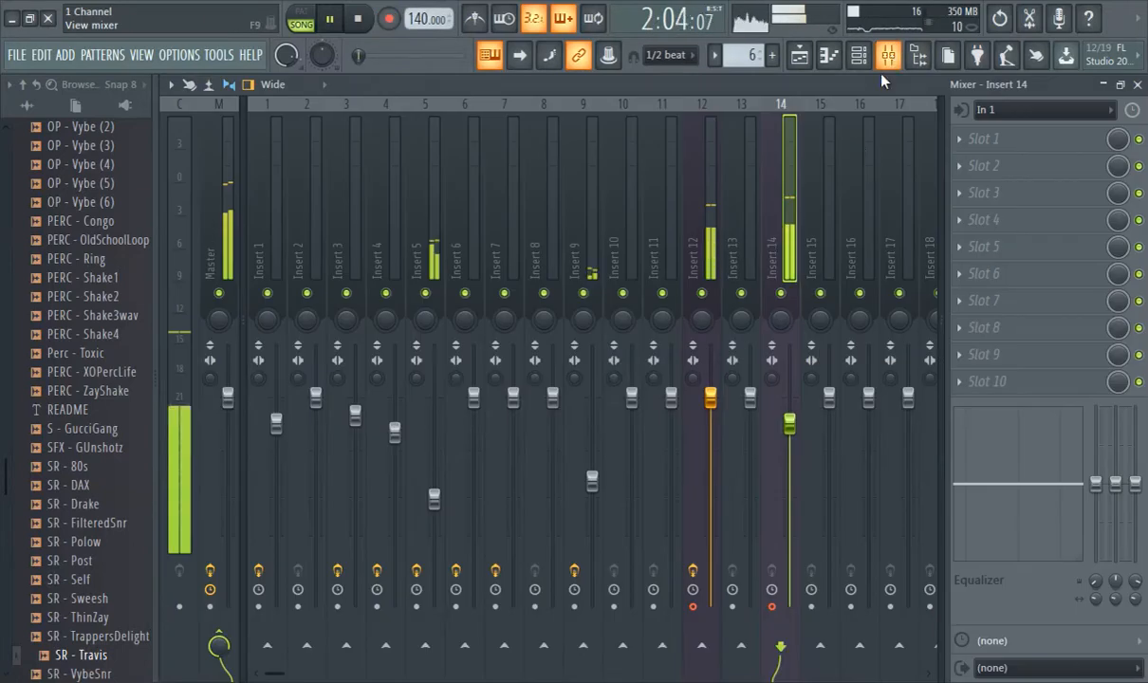
click(1001, 110)
click(1009, 216)
key(F5)
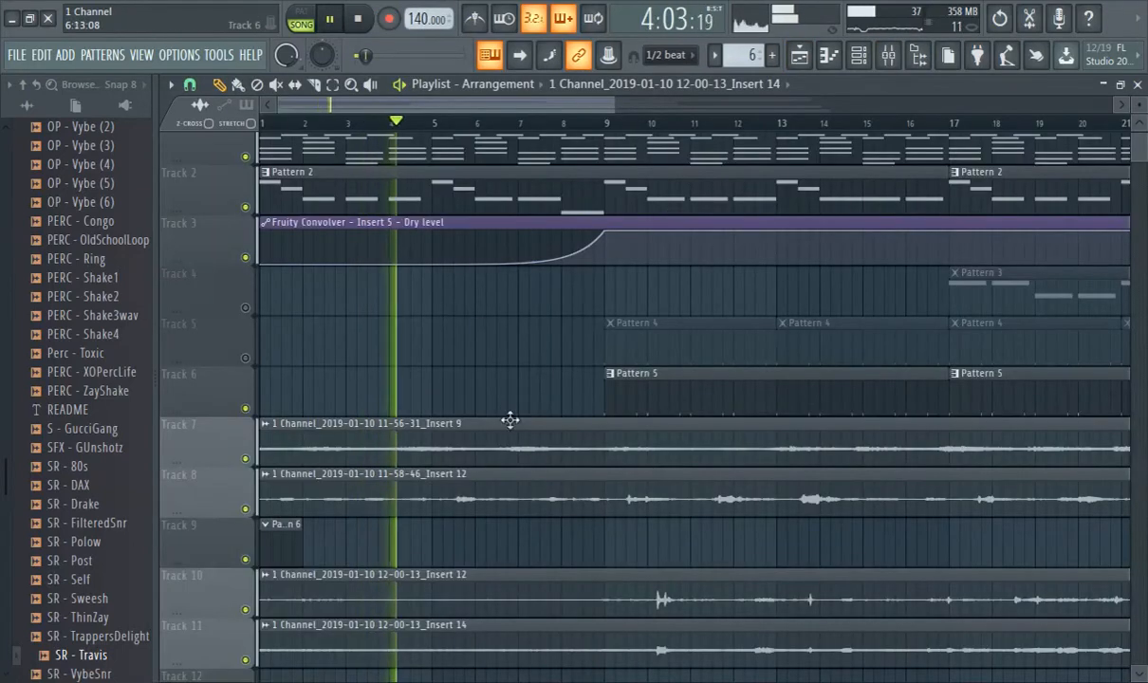
- Briefly toggle the mute on playlist Track 10, then mute Track 11 holding the Insert 14 take
drag(465, 106, 676, 142)
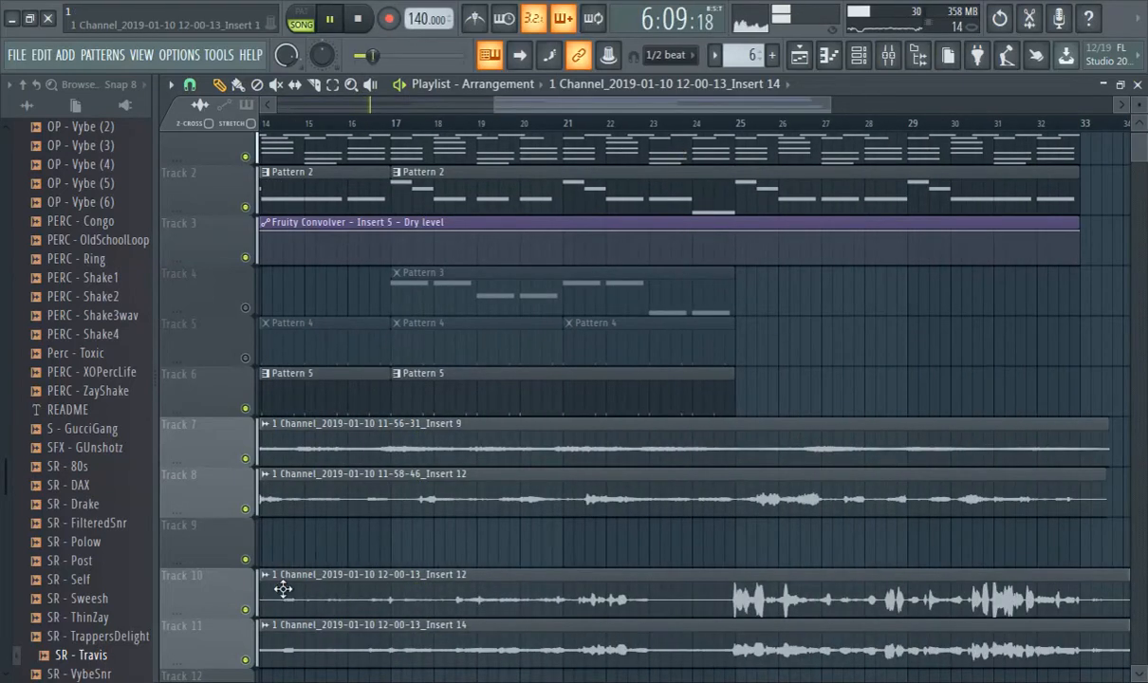
click(246, 610)
click(246, 611)
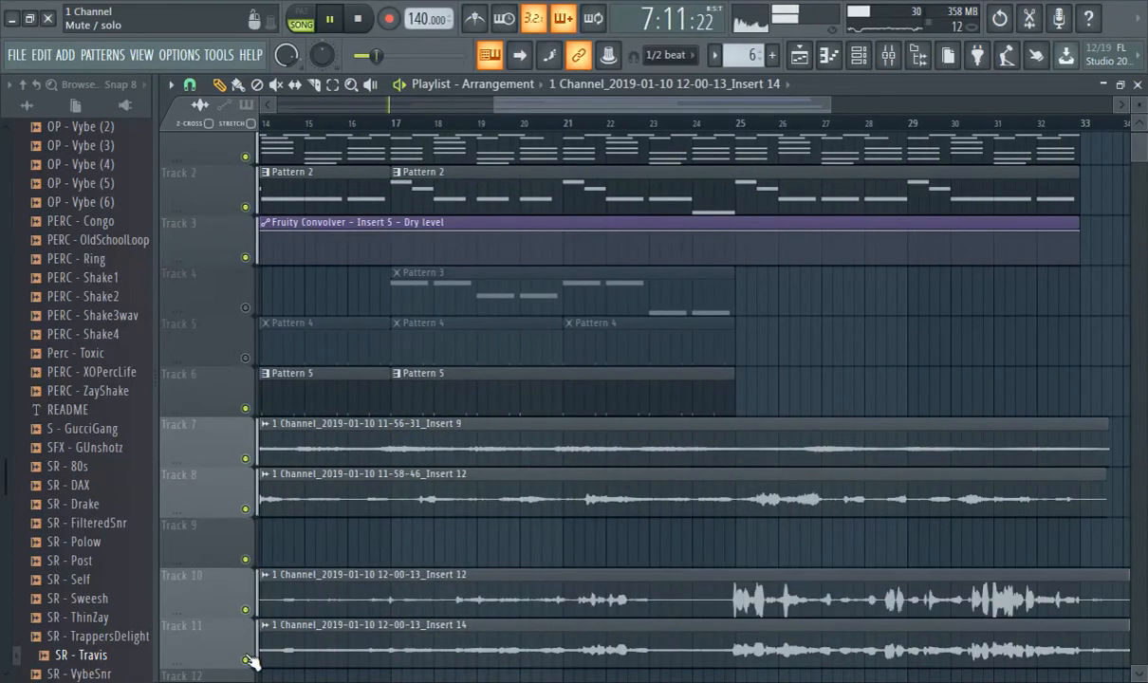
click(246, 661)
- Listen through the arrangement with the Track 10 take, replaying it from about bar 16, and reopen the mixer
drag(510, 102, 227, 95)
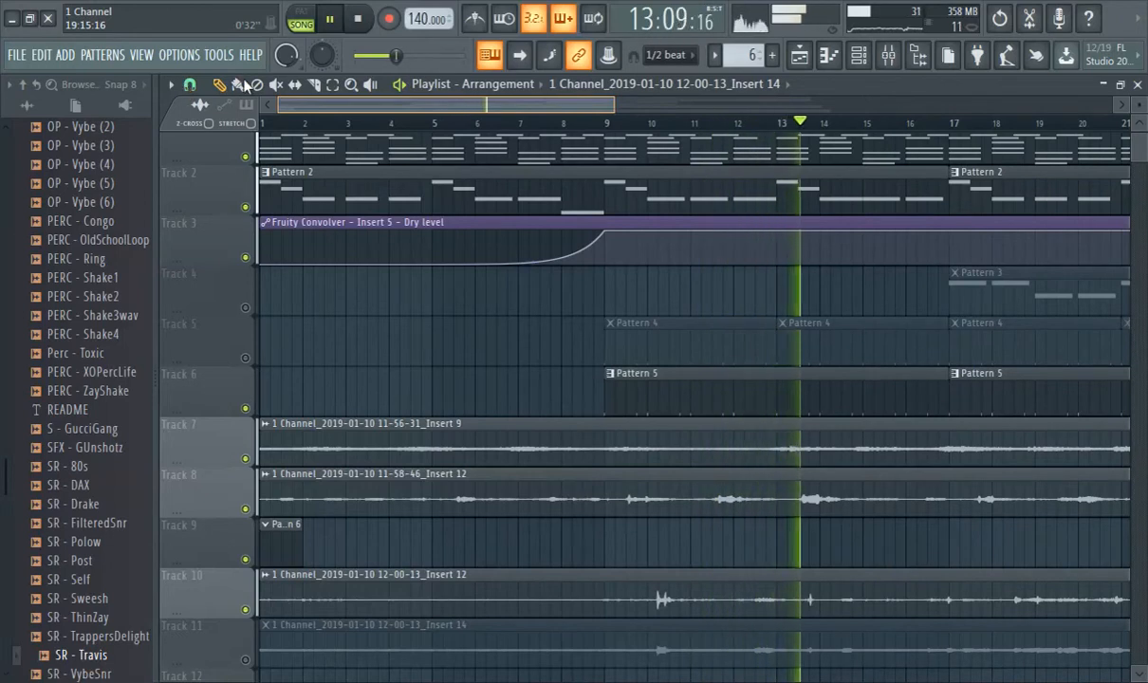
scroll(438, 169, right, 5)
scroll(473, 189, left, 5)
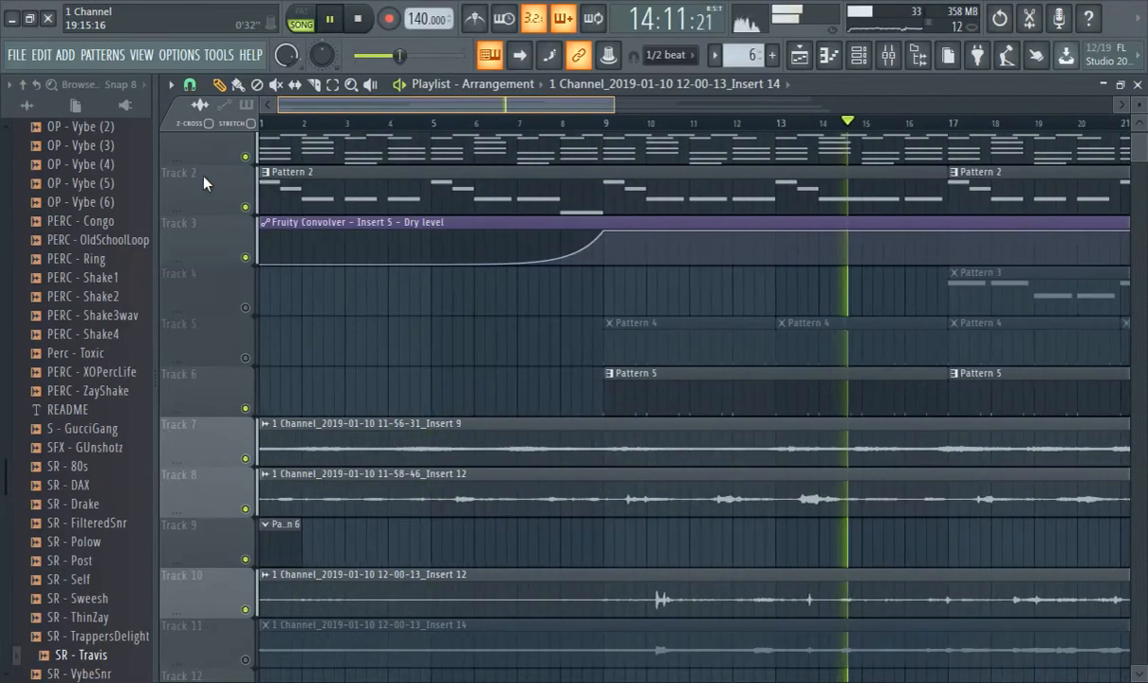
scroll(388, 205, right, 3)
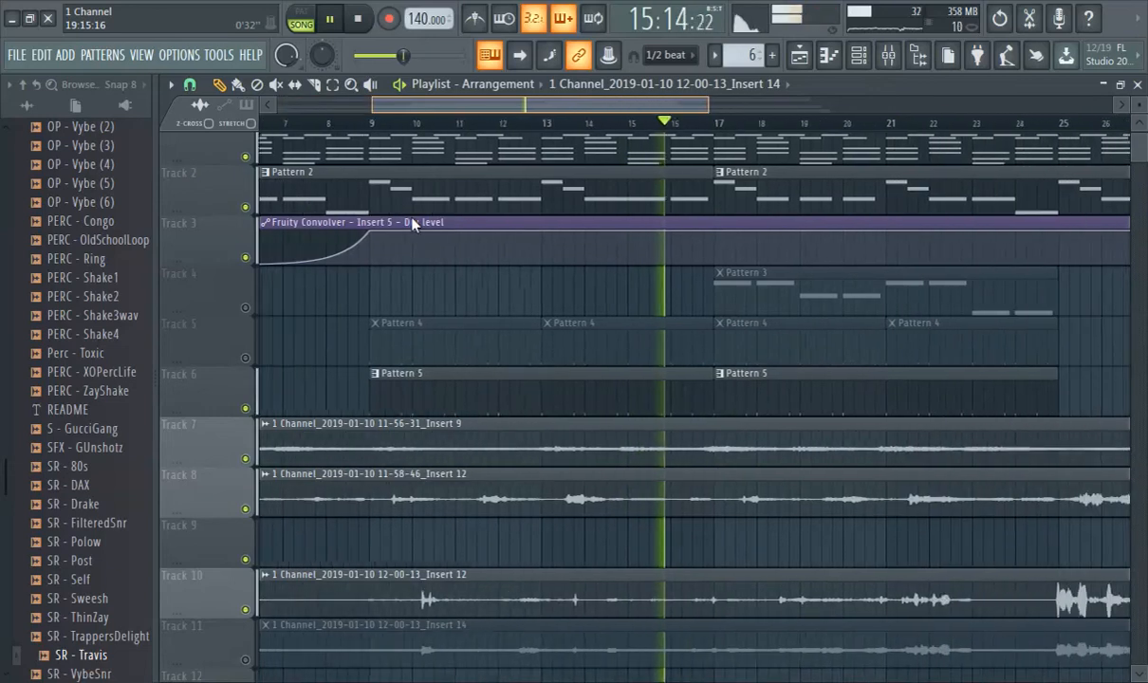
scroll(446, 224, right, 2)
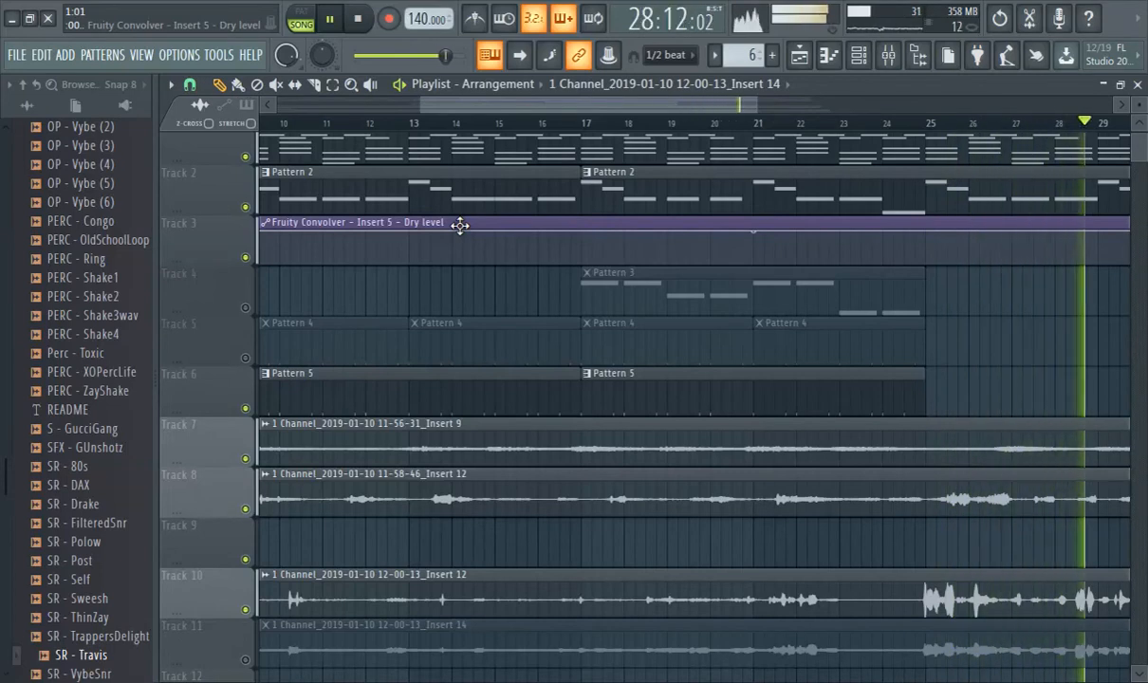
click(548, 122)
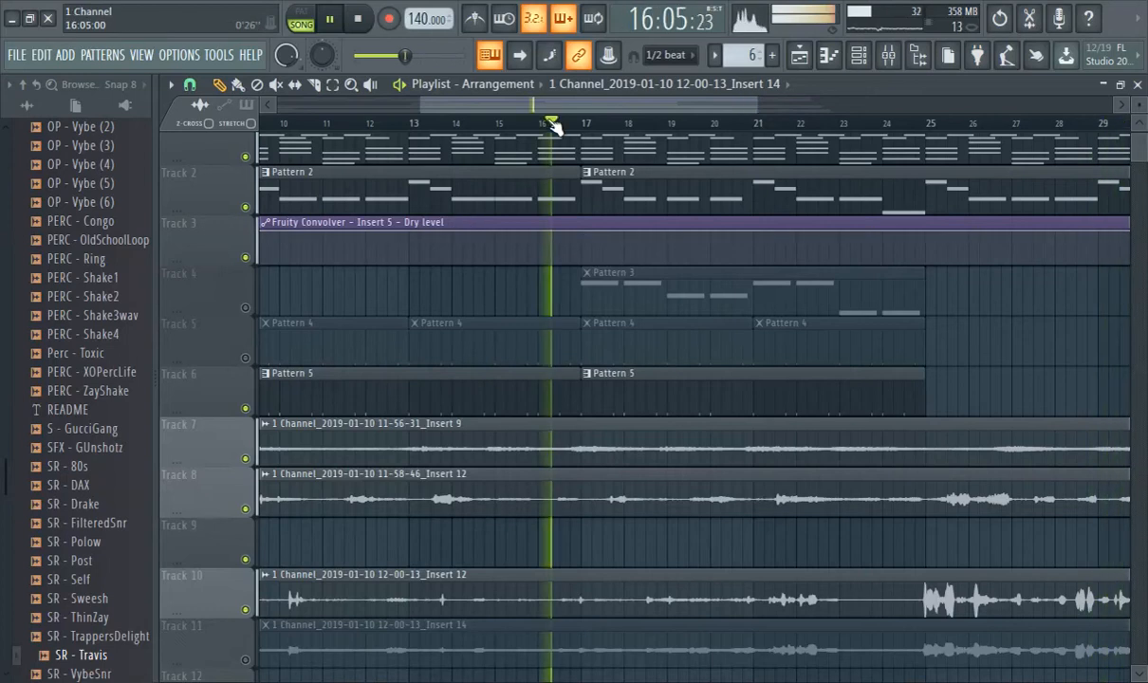
drag(536, 106, 662, 126)
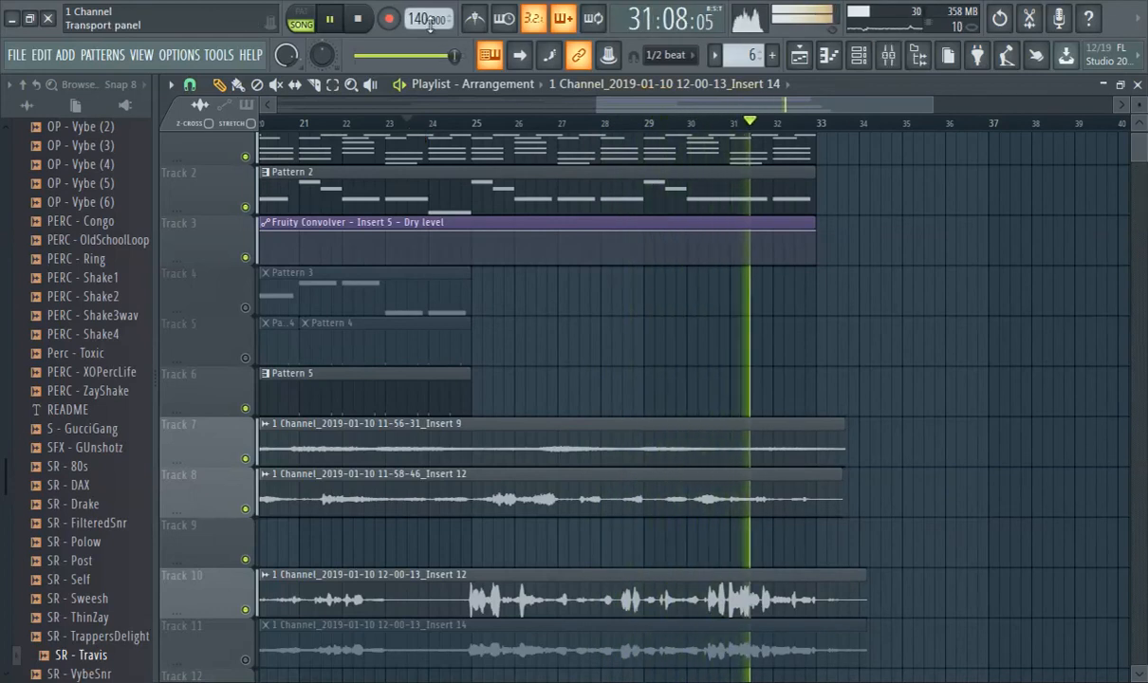
click(889, 55)
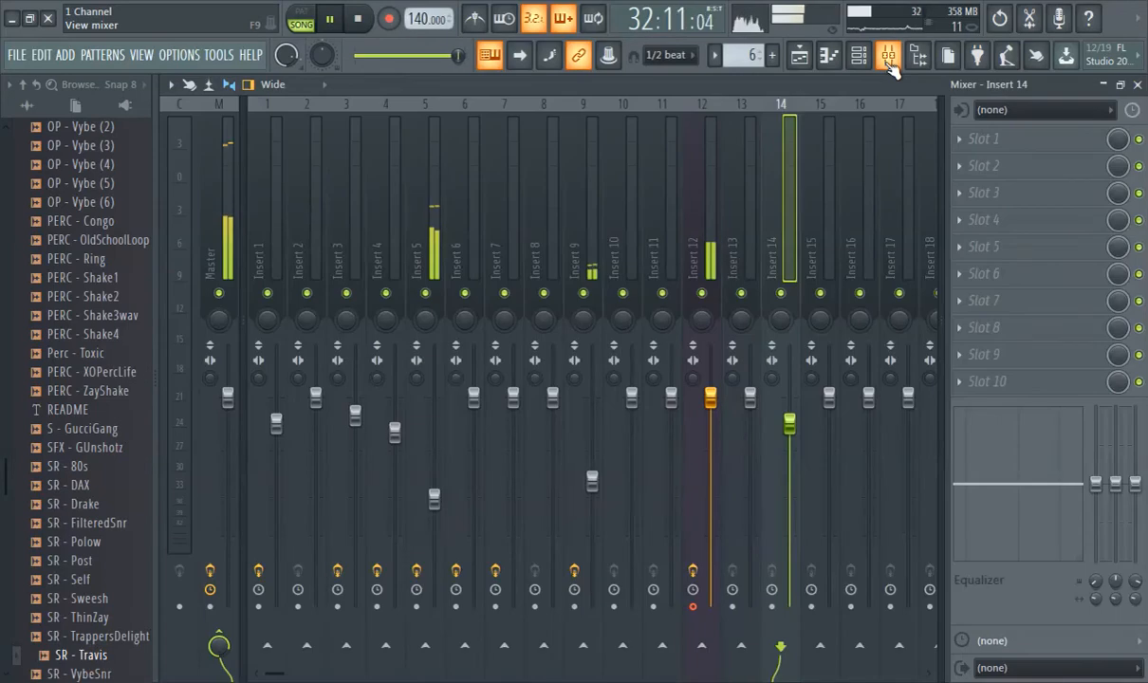